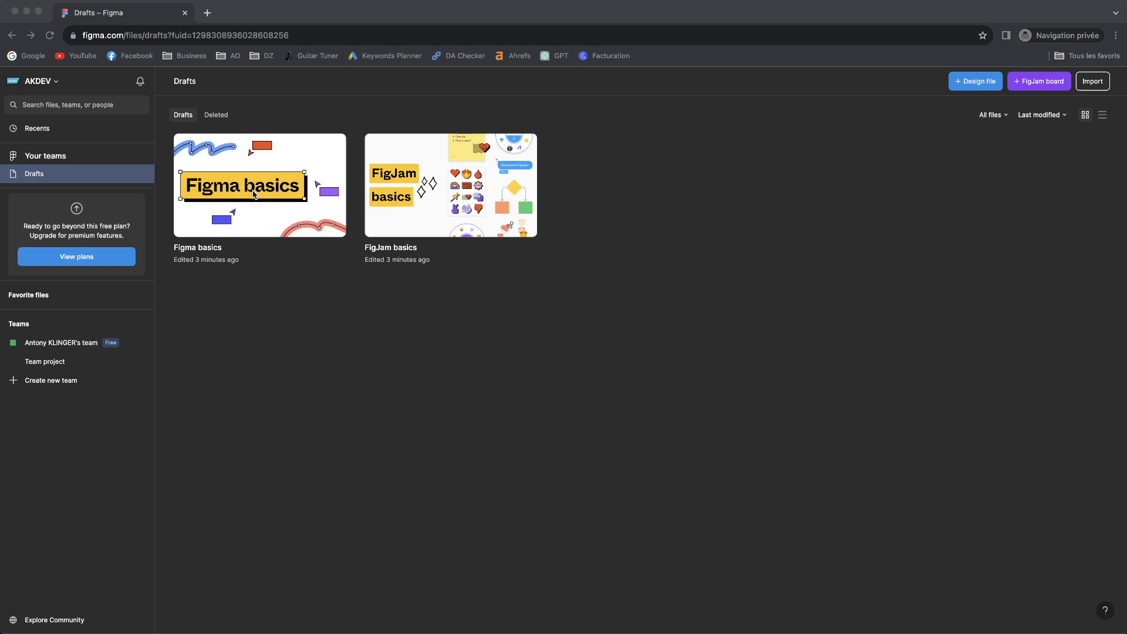
- Open the Figma basics sample file from the drafts and go through its introductory tips before dismissing them
{"action": "left_click", "coordinate": [254, 194]}
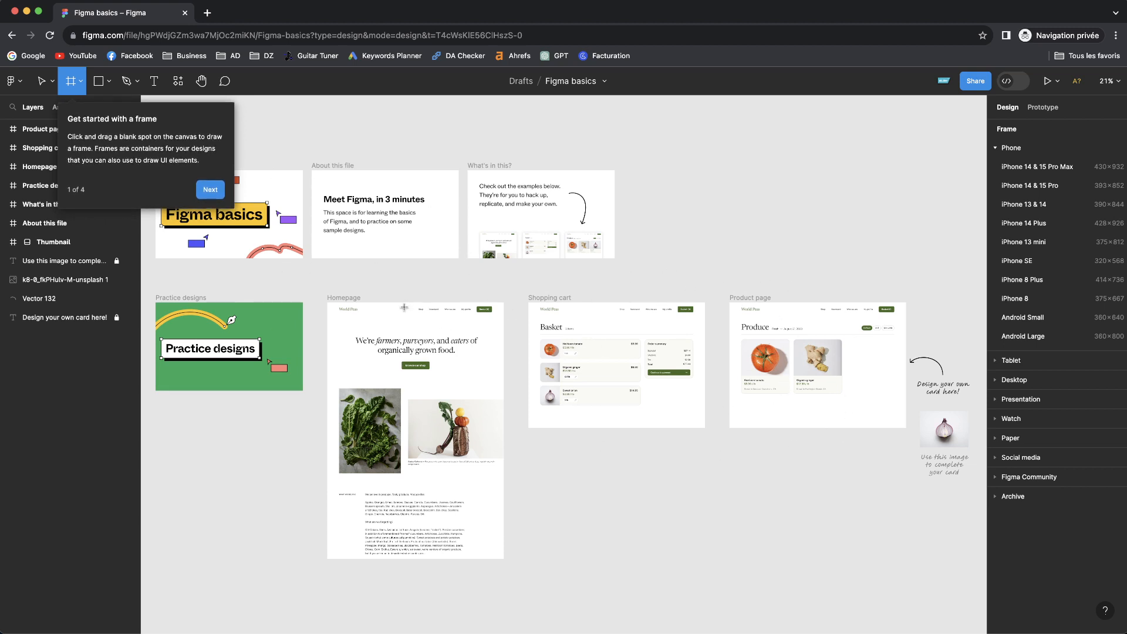
{"action": "left_click", "coordinate": [210, 189]}
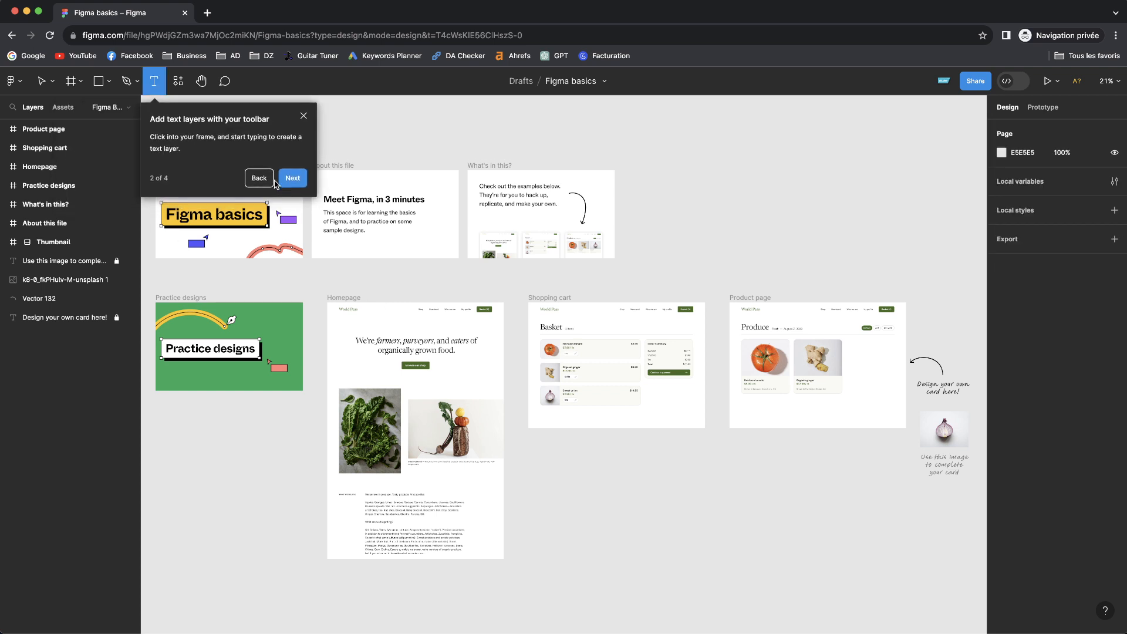
{"action": "left_click", "coordinate": [282, 184]}
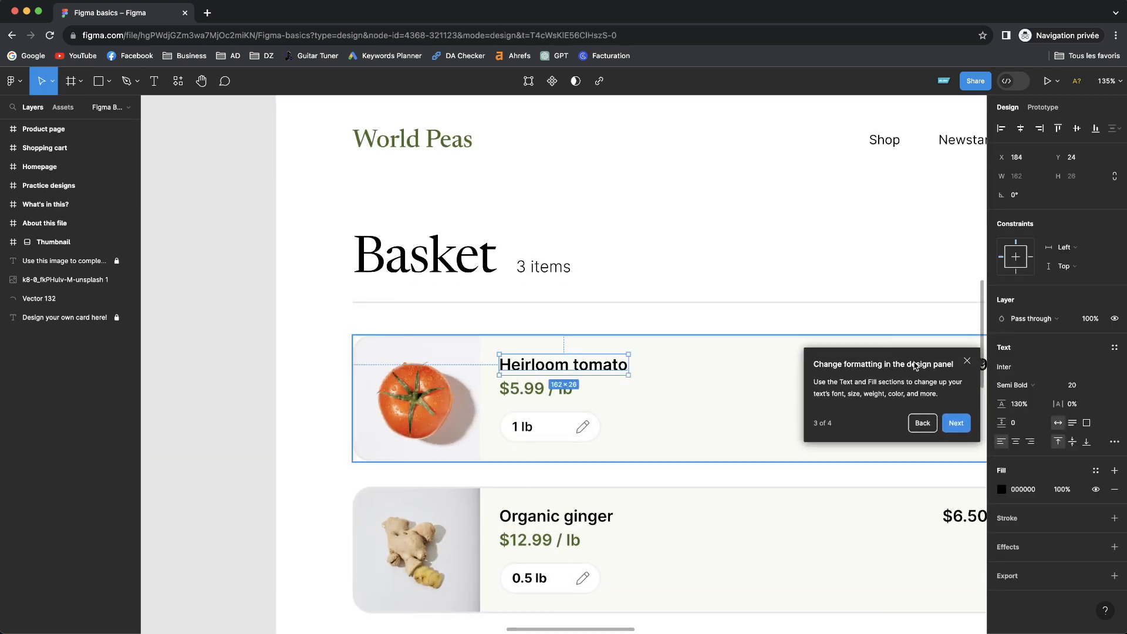
{"action": "left_click", "coordinate": [966, 361]}
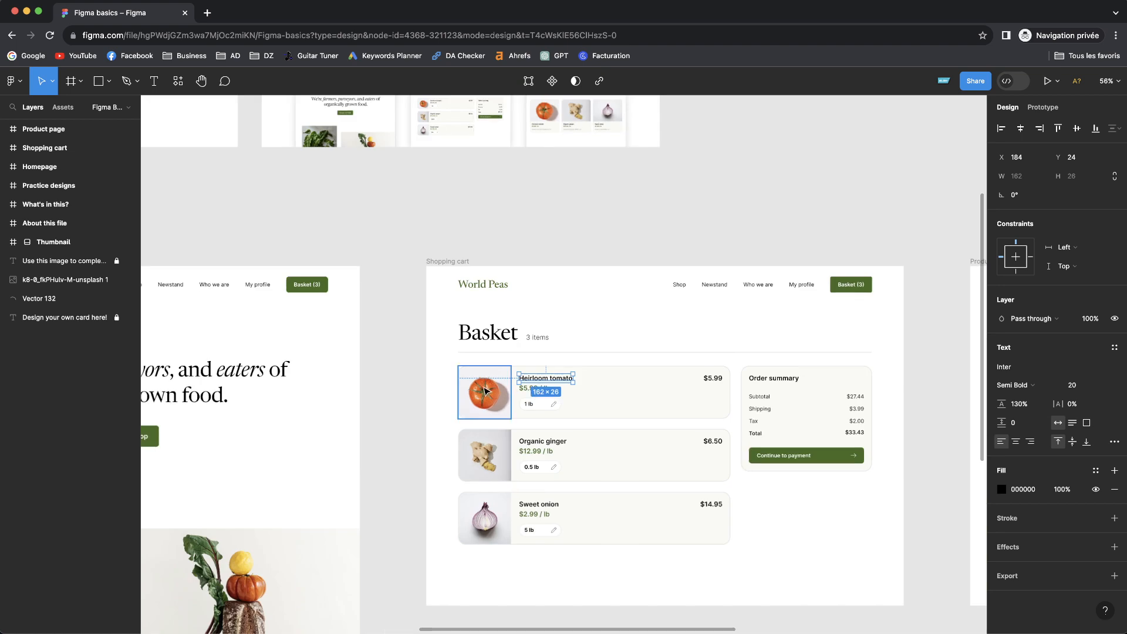
- Look over the sample frames on the canvas and the file's layer list
{"action": "scroll", "coordinate": [485, 390], "scroll_direction": "left", "scroll_amount": 5}
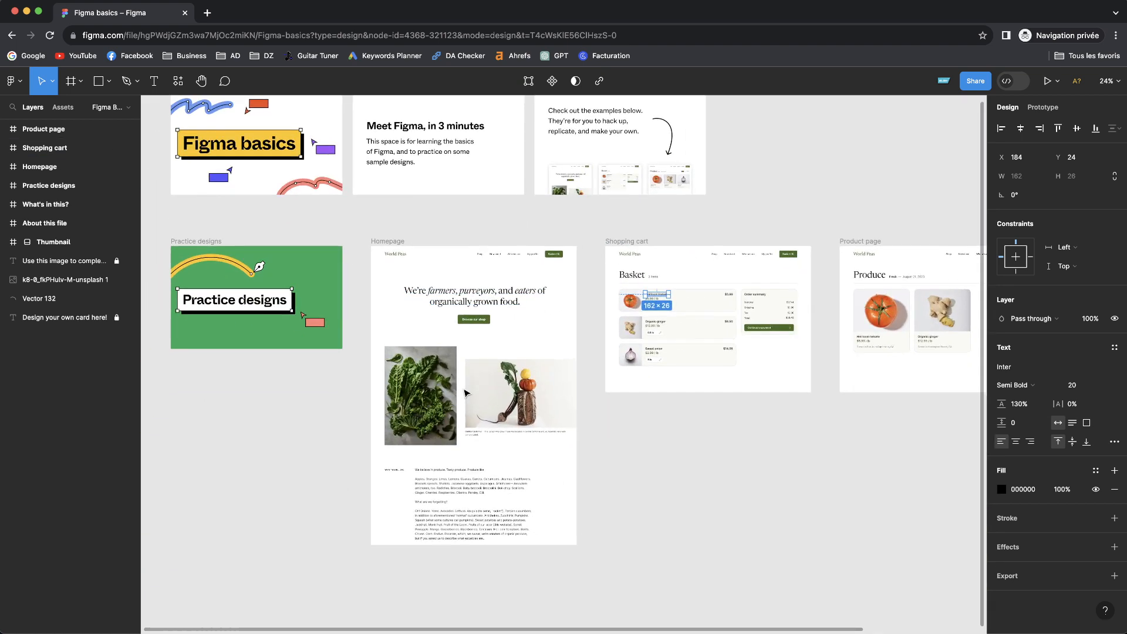
{"action": "scroll", "coordinate": [465, 392], "scroll_direction": "right", "scroll_amount": 2}
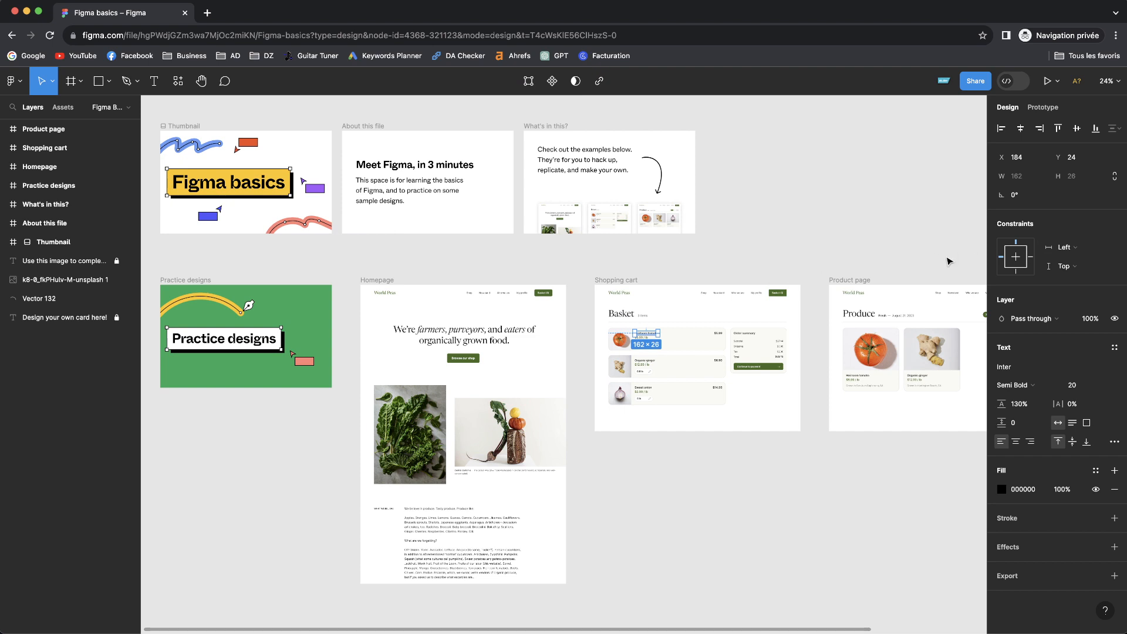
{"action": "scroll", "coordinate": [528, 205], "scroll_direction": "down", "scroll_amount": 1}
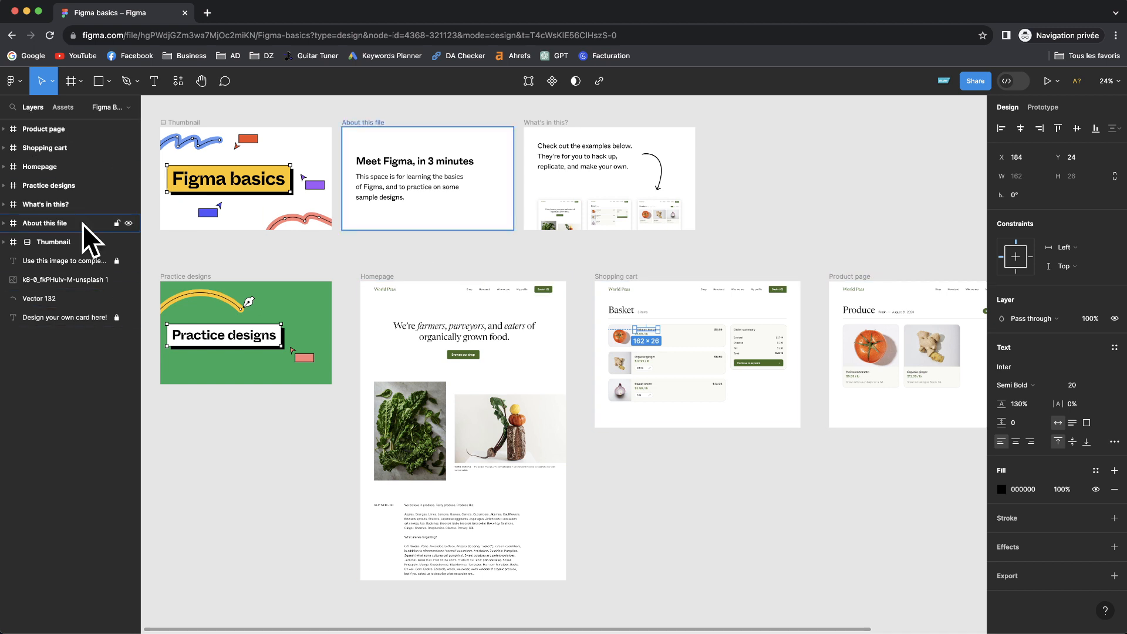
{"action": "left_click", "coordinate": [36, 109]}
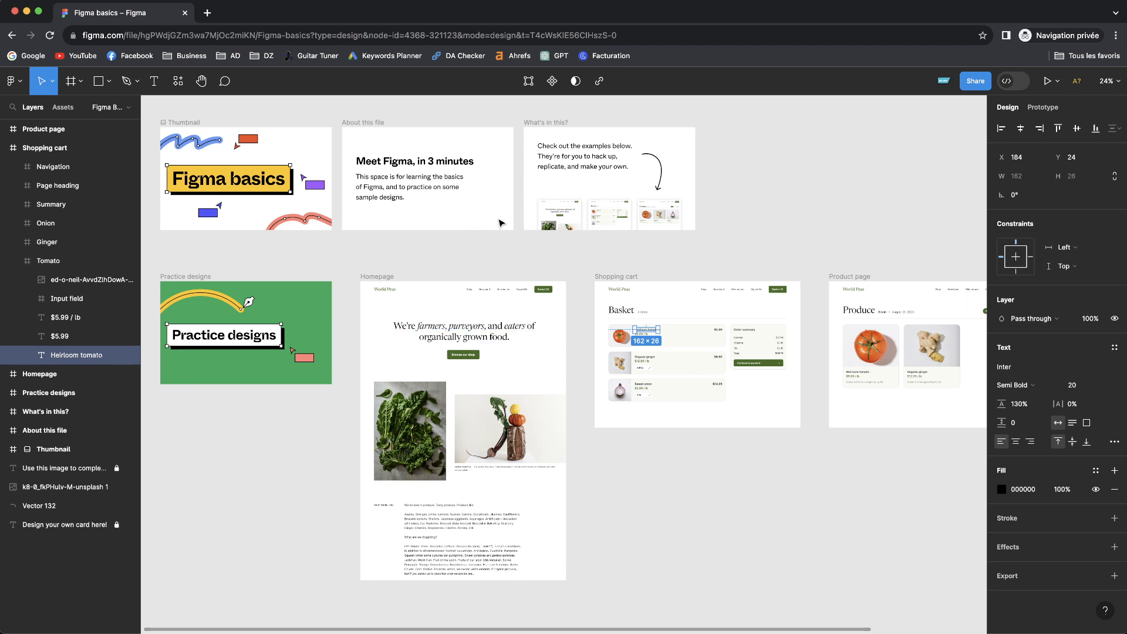
- In prototype mode, connect the green button below the Homepage headline to the Shopping cart frame
{"action": "left_click", "coordinate": [1037, 109]}
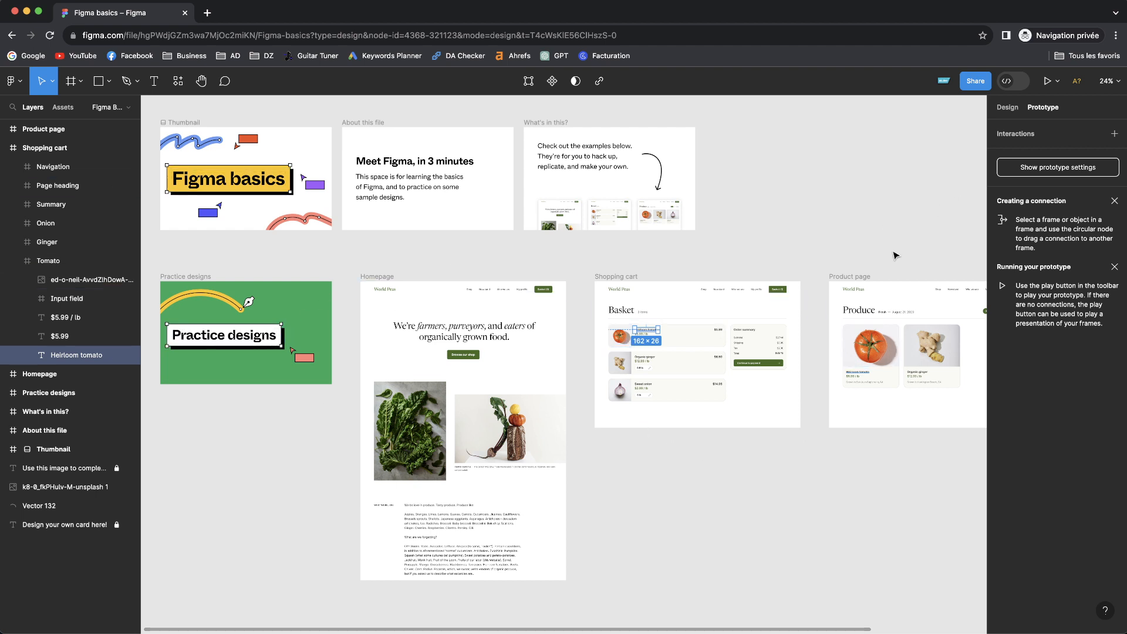
{"action": "left_click", "coordinate": [318, 337]}
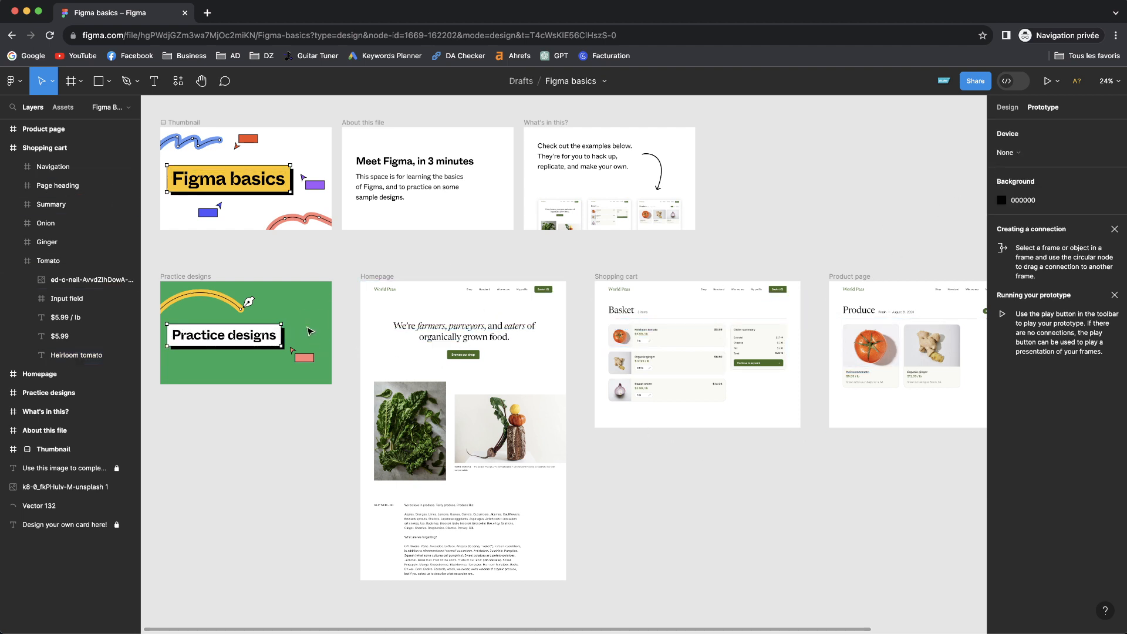
{"action": "left_click", "coordinate": [271, 337]}
{"action": "left_click", "coordinate": [452, 334]}
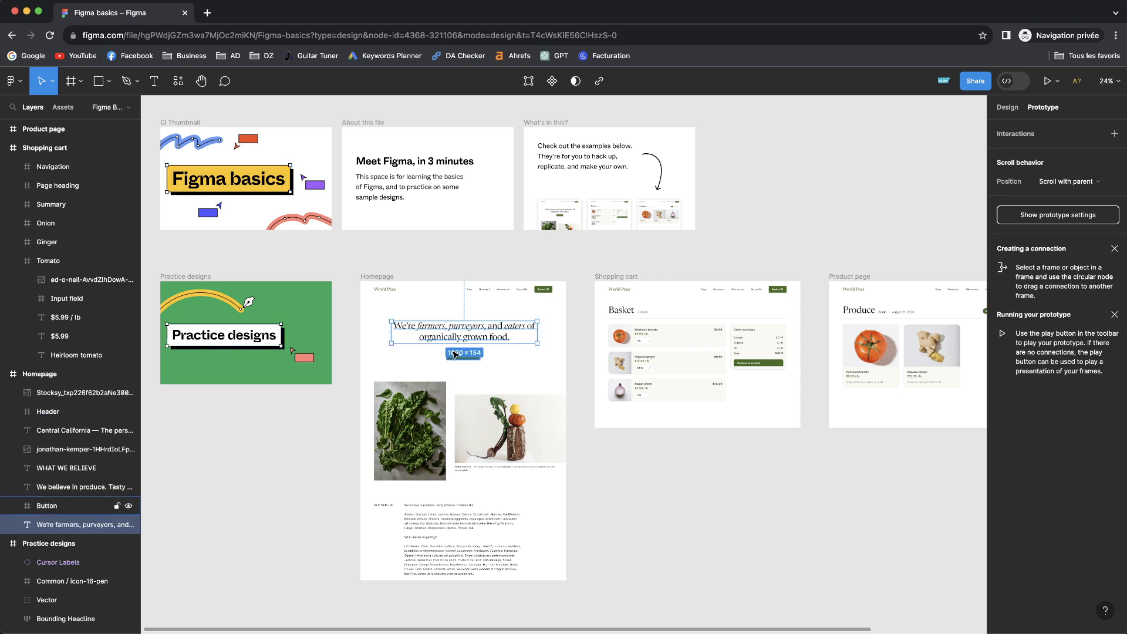
{"action": "left_click", "coordinate": [455, 356]}
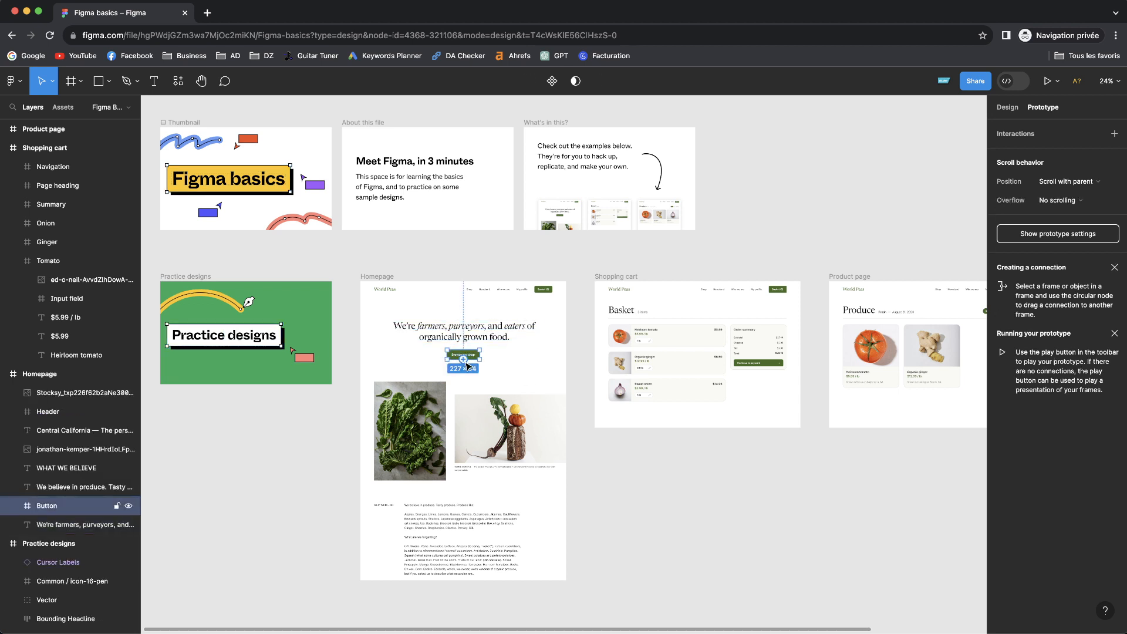
{"action": "left_click_drag", "start_coordinate": [467, 365], "coordinate": [602, 355]}
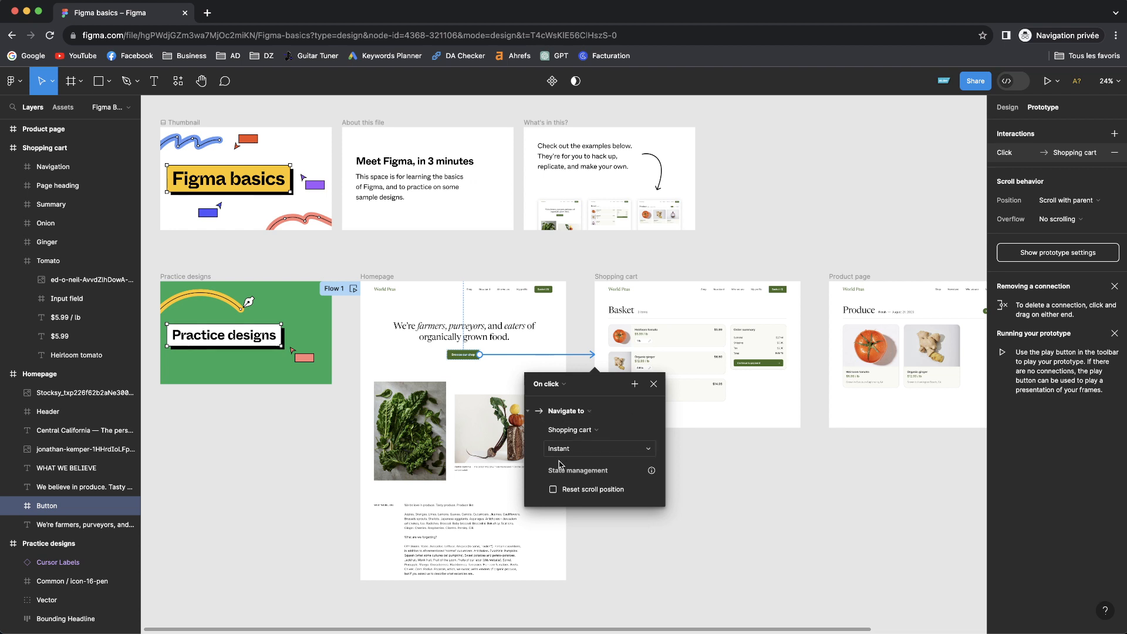
- Examine the action types available for the button's interaction, and close its settings unchanged
{"action": "left_click", "coordinate": [589, 415]}
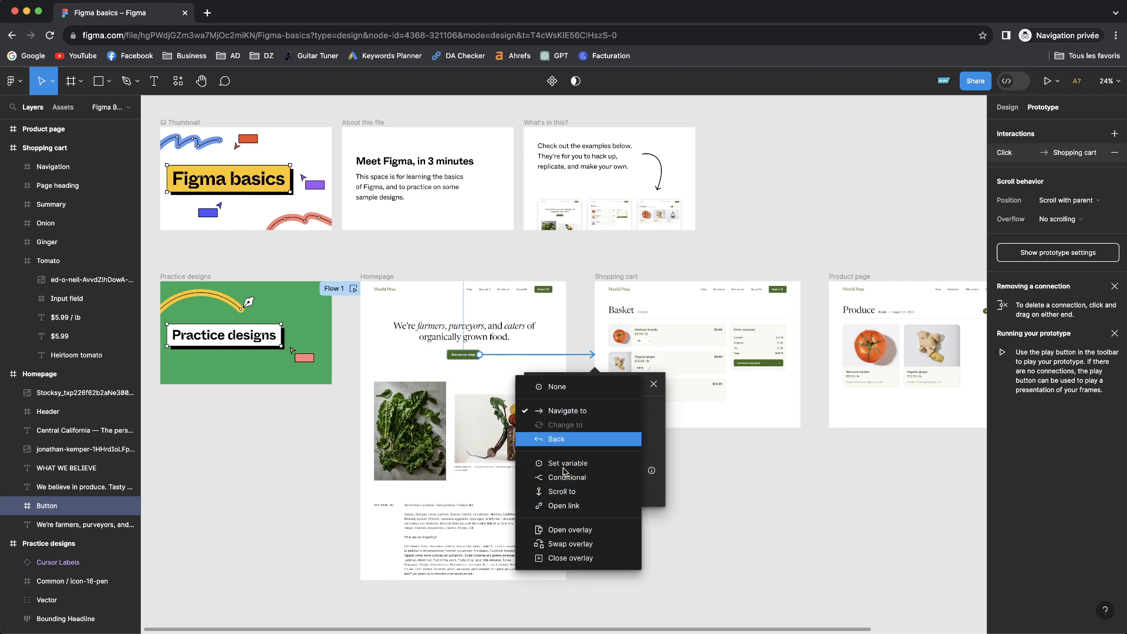
{"action": "left_click", "coordinate": [656, 389]}
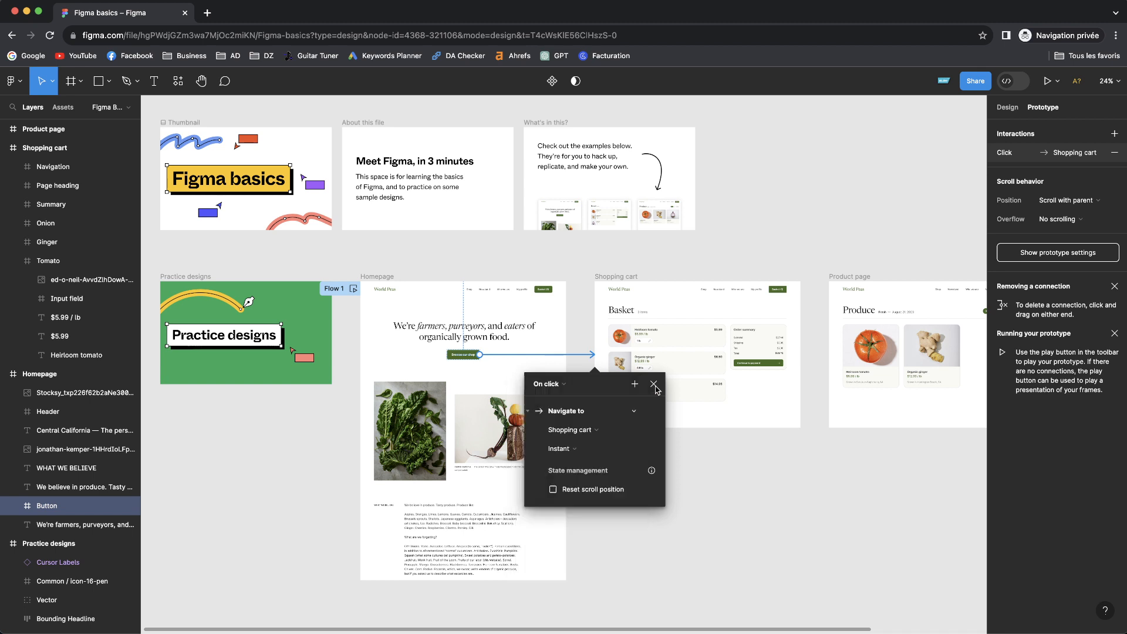
{"action": "left_click", "coordinate": [656, 388]}
{"action": "left_click", "coordinate": [660, 519]}
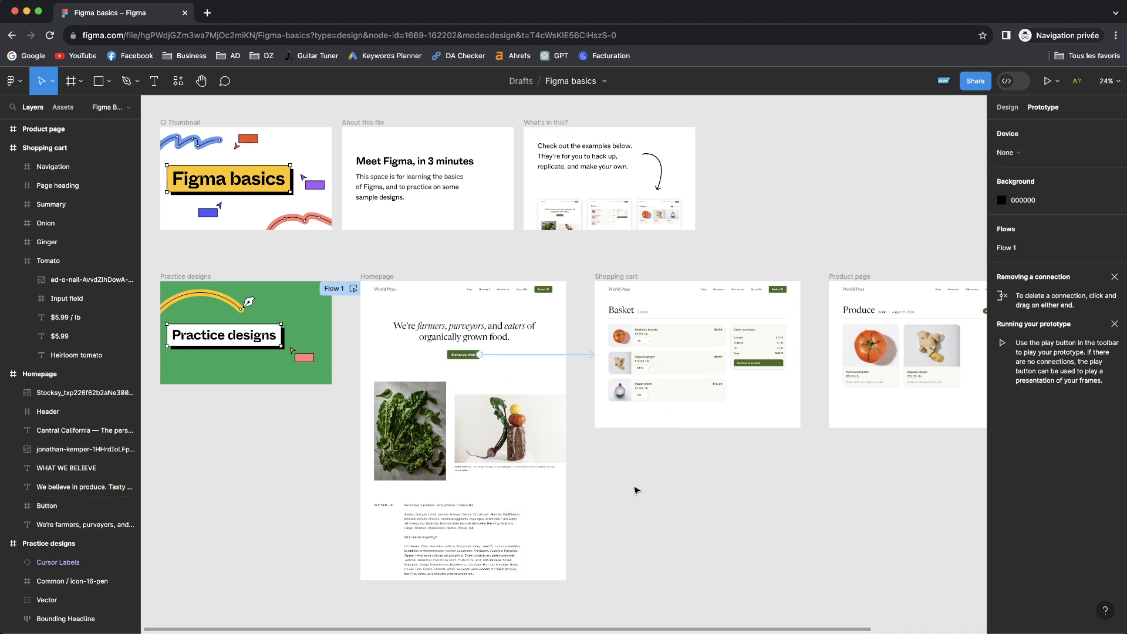
- Delete the prototype connection between the Homepage button and the Shopping cart frame
{"action": "left_click", "coordinate": [578, 355]}
{"action": "key", "text": "Delete"}
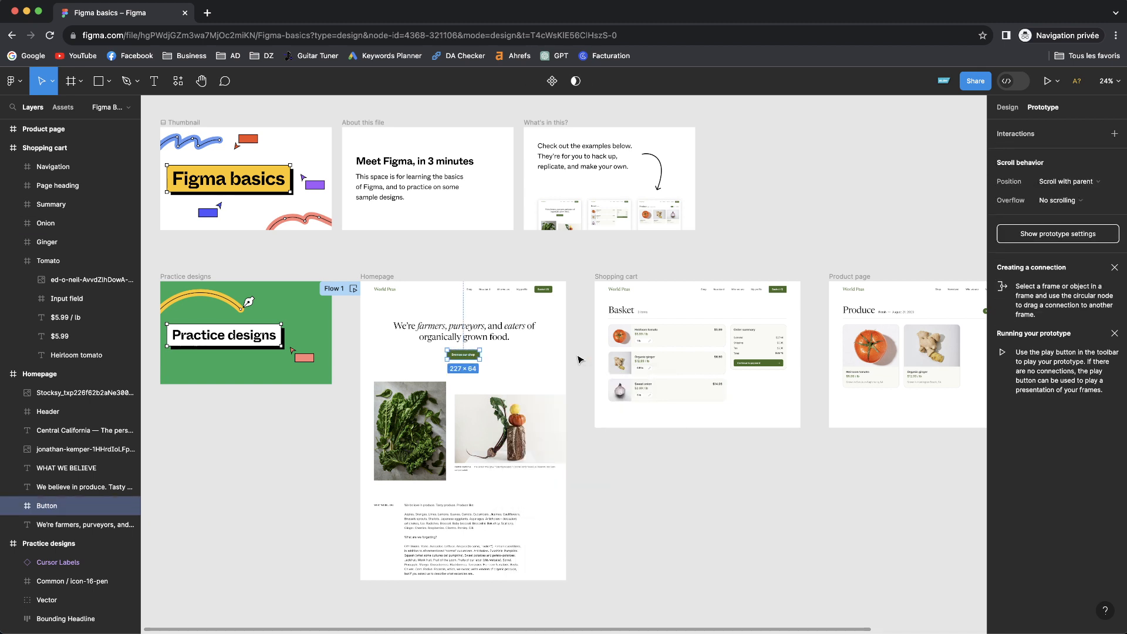
{"action": "left_click", "coordinate": [703, 228]}
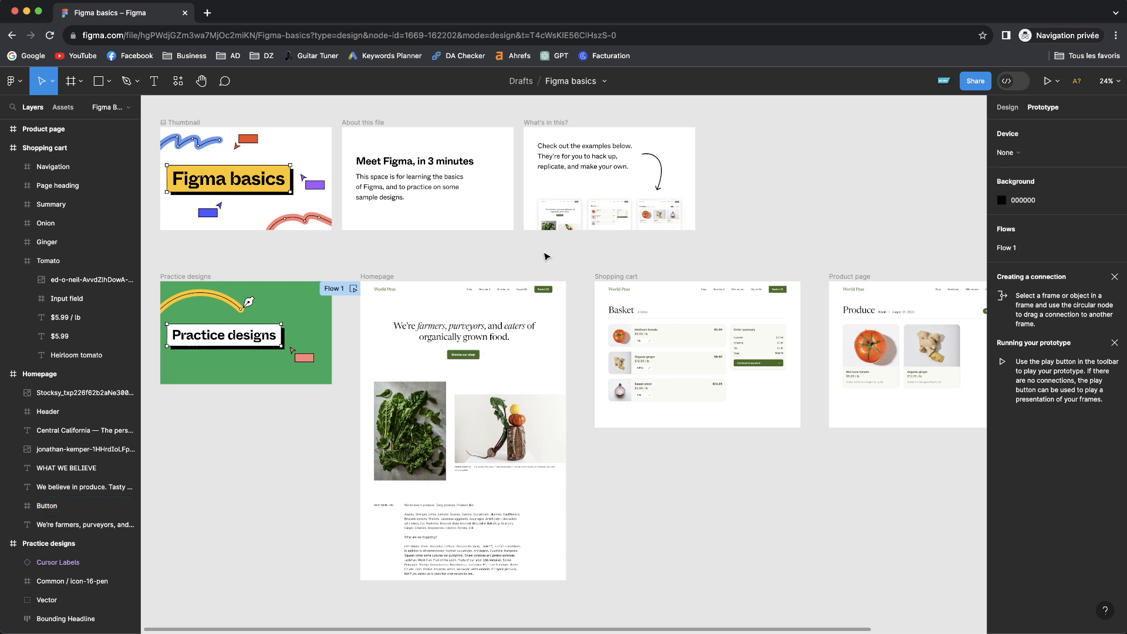
- Return to the drafts overview and create a new blank design file
{"action": "left_click", "coordinate": [16, 82]}
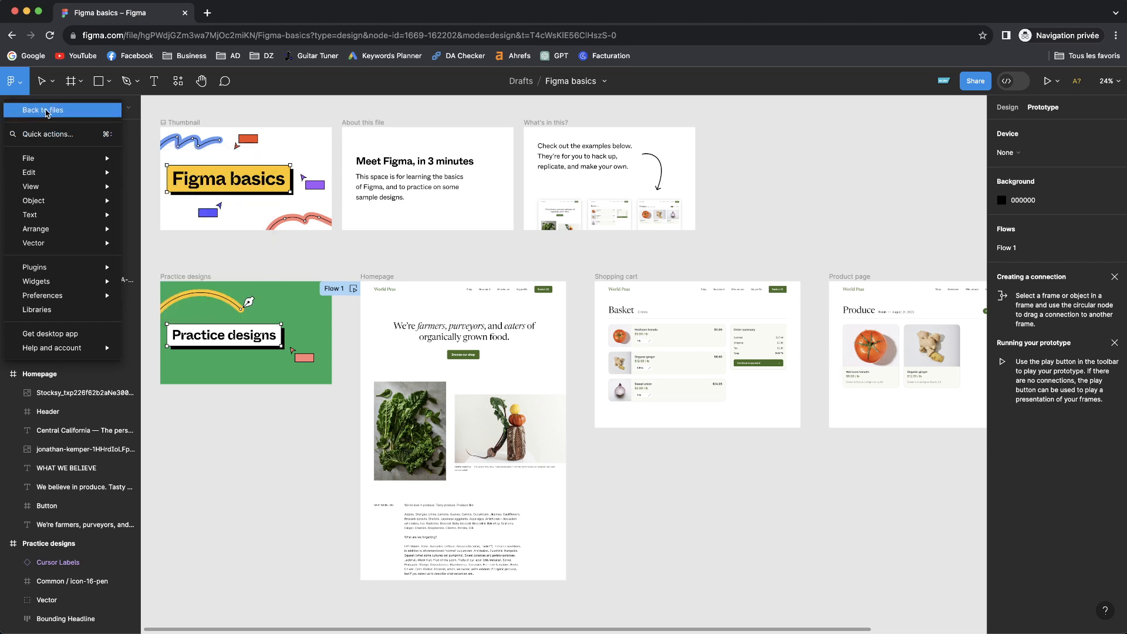
{"action": "left_click", "coordinate": [25, 110]}
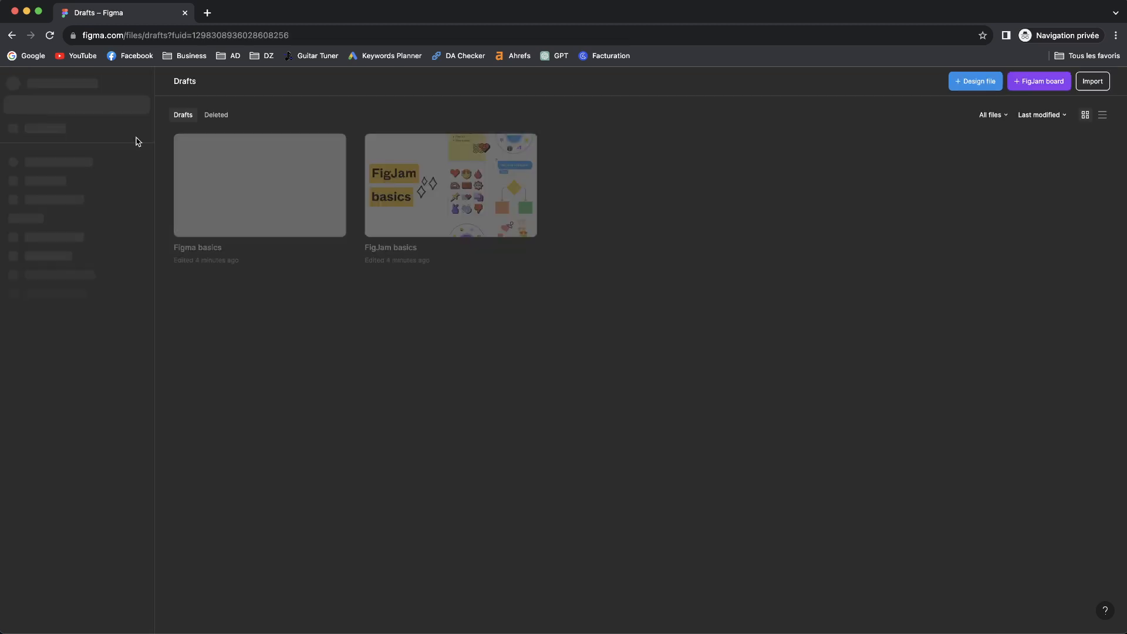
{"action": "left_click", "coordinate": [990, 85]}
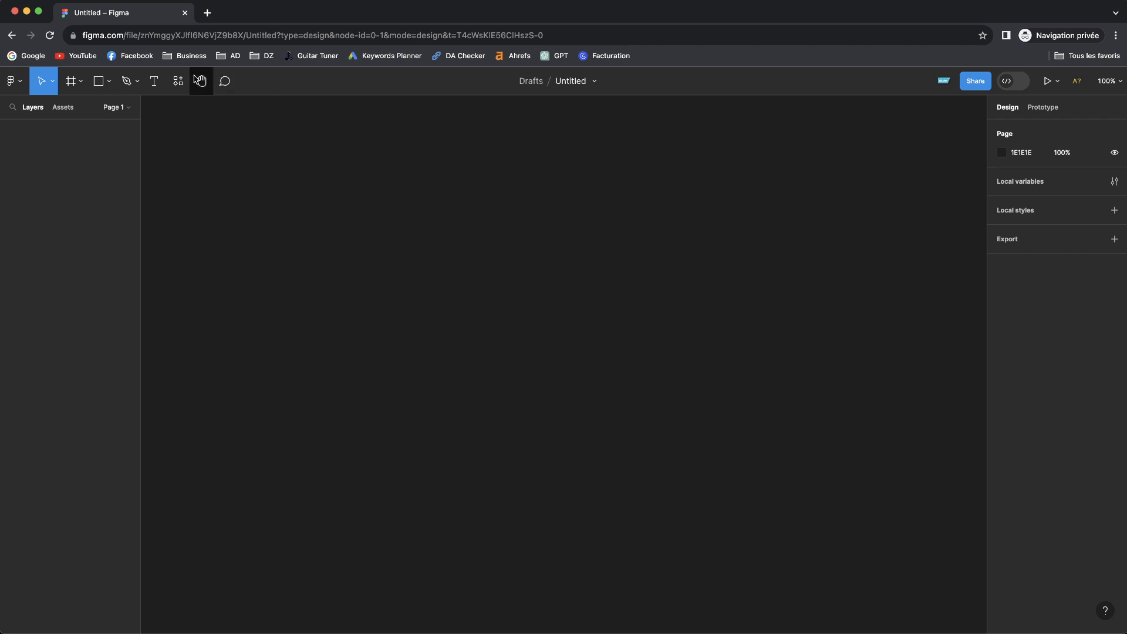
- Browse the presentation, paper and social media frame presets, and create a frame from the MacBook Pro 16" desktop preset
{"action": "left_click", "coordinate": [71, 86]}
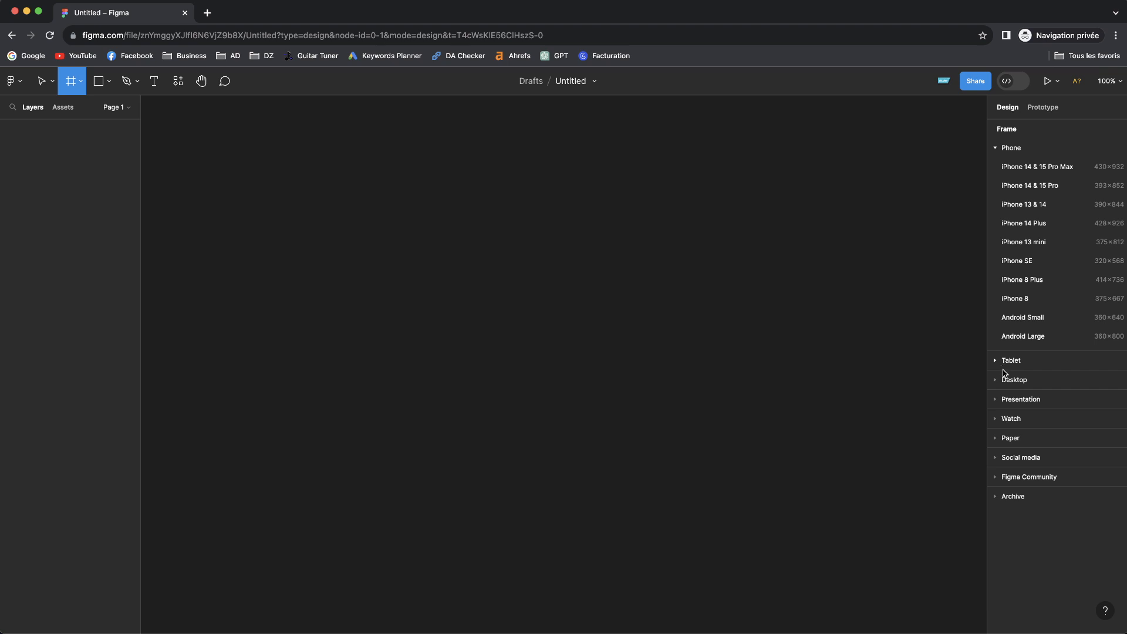
{"action": "left_click", "coordinate": [1010, 401]}
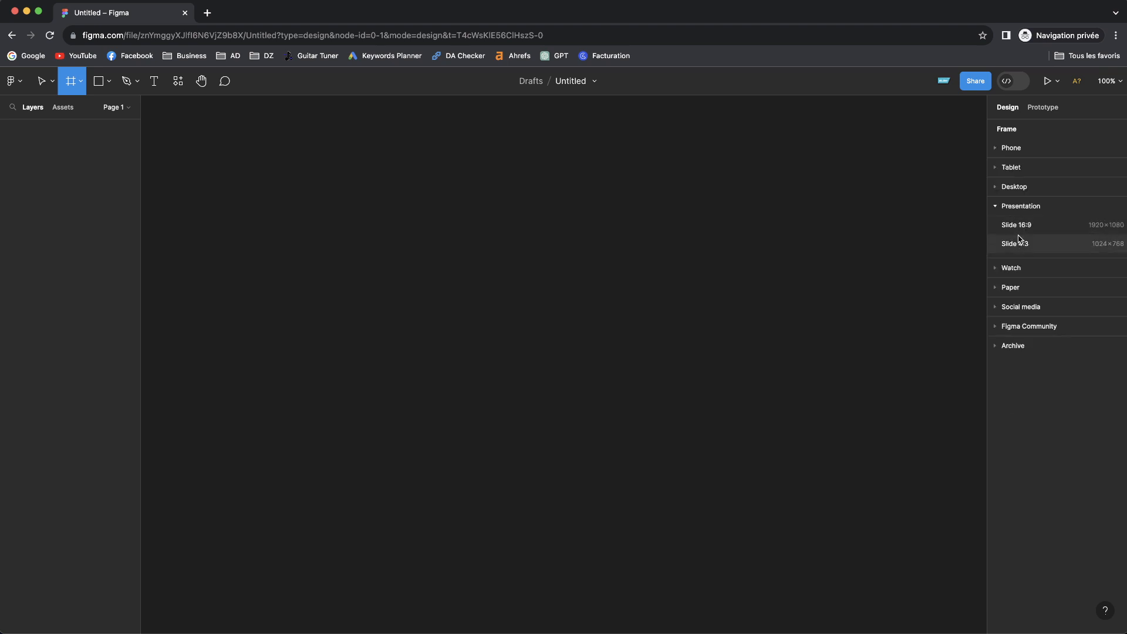
{"action": "left_click", "coordinate": [1022, 207]}
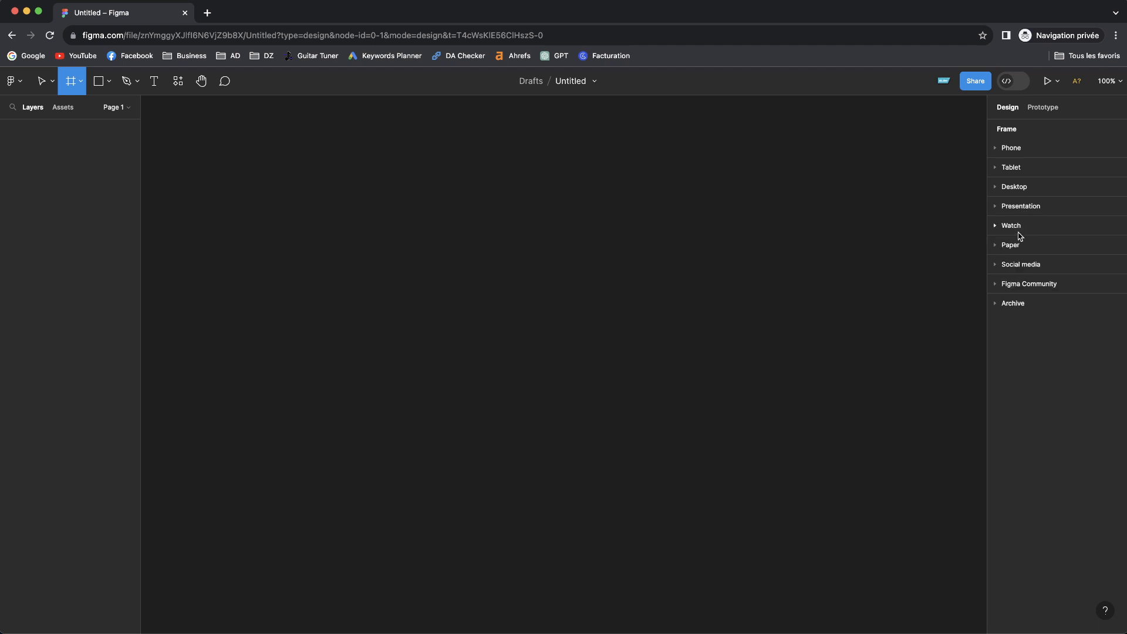
{"action": "left_click", "coordinate": [1012, 246]}
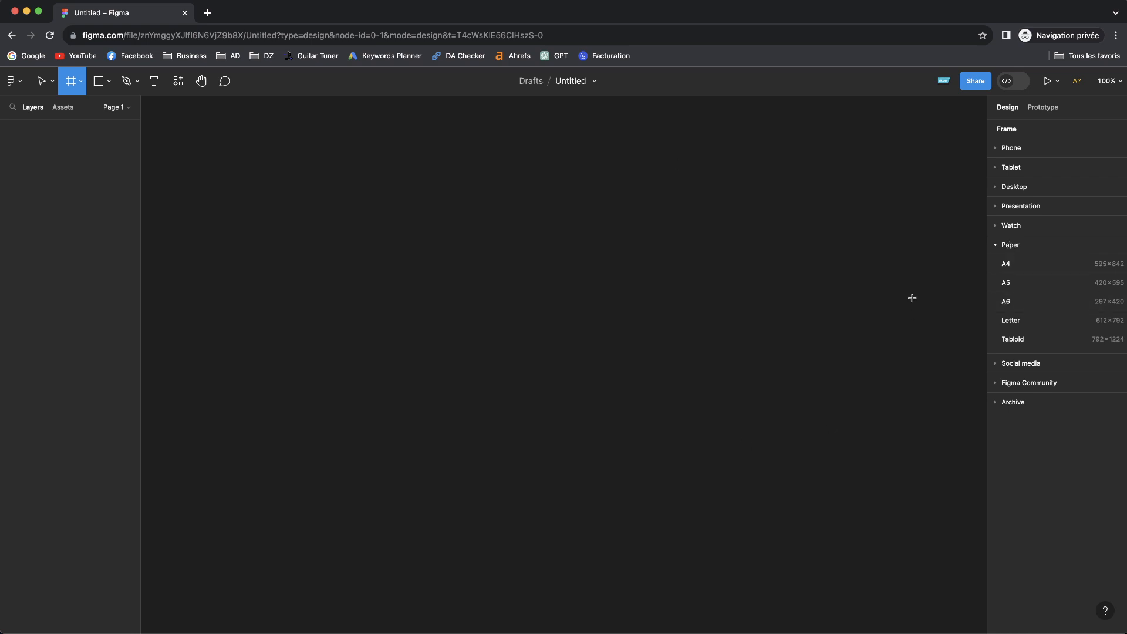
{"action": "left_click", "coordinate": [1010, 246]}
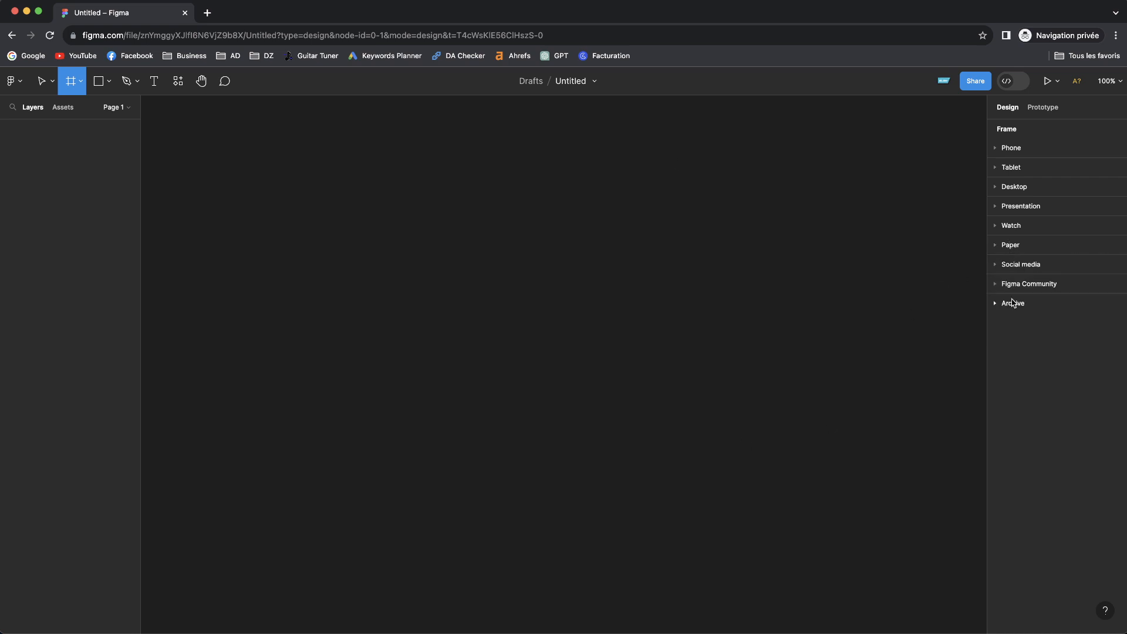
{"action": "left_click", "coordinate": [1017, 265]}
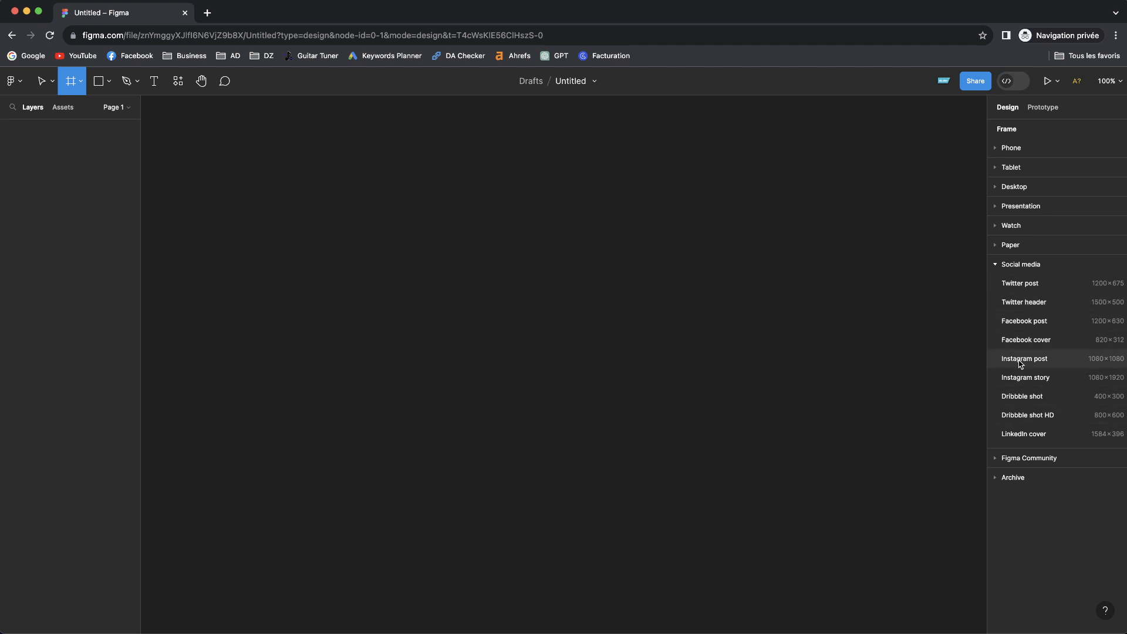
{"action": "left_click", "coordinate": [1019, 265]}
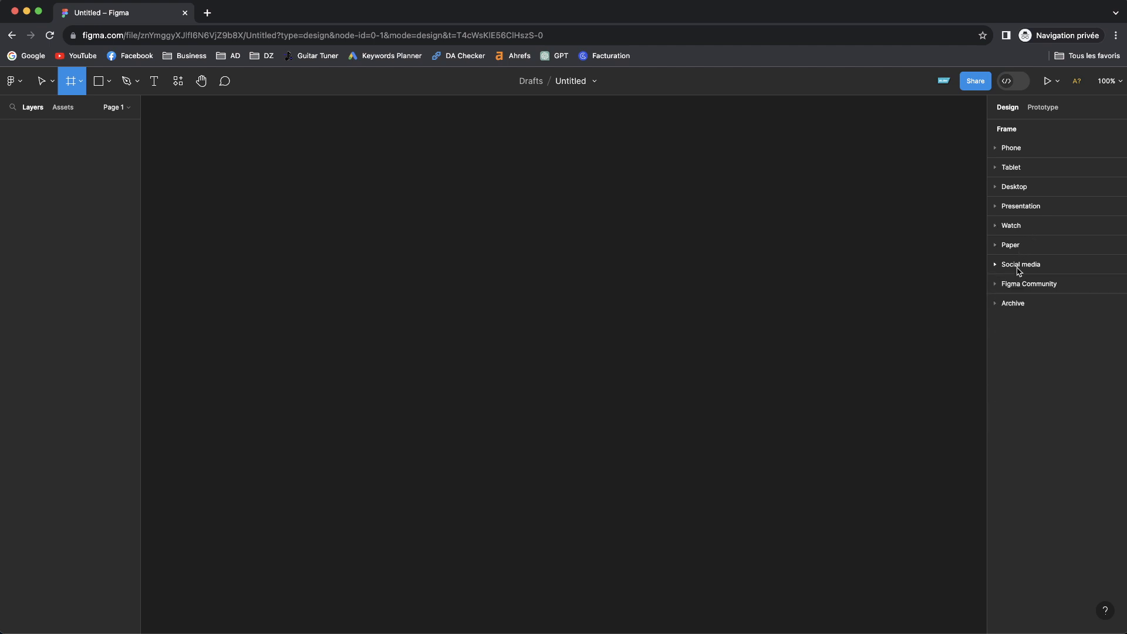
{"action": "left_click", "coordinate": [1007, 189]}
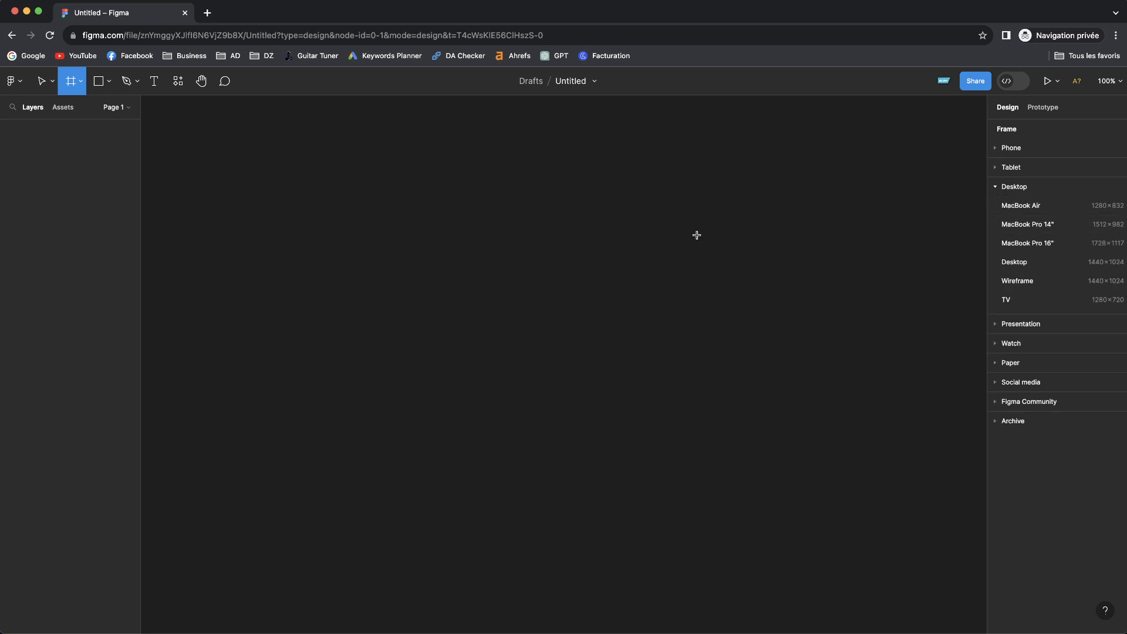
{"action": "left_click", "coordinate": [1021, 243]}
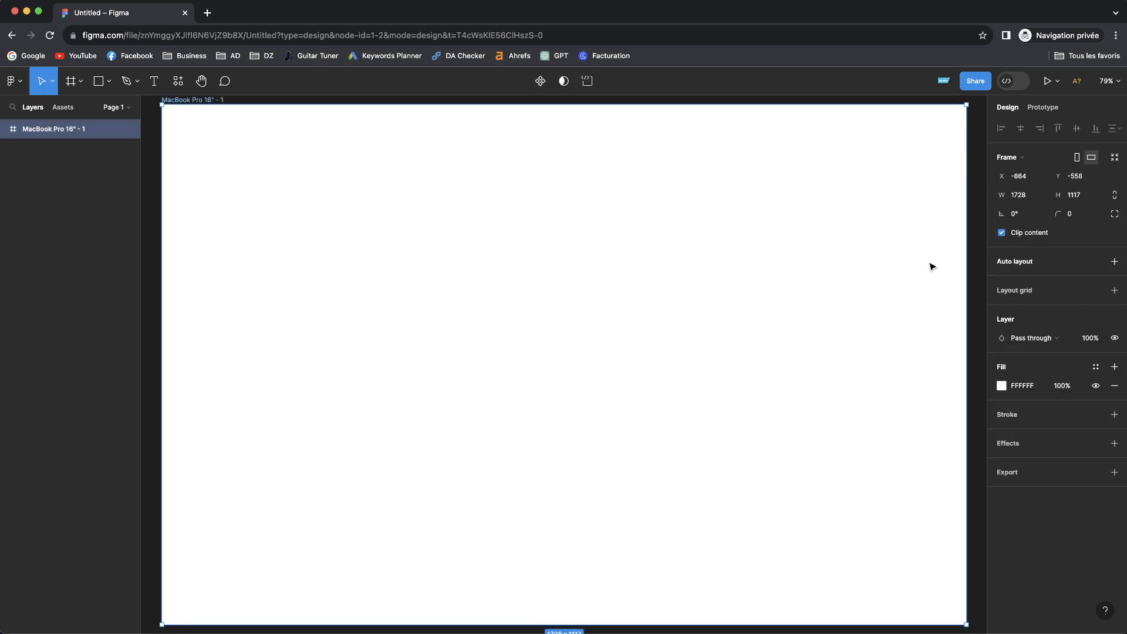
{"action": "scroll", "coordinate": [697, 265], "scroll_direction": "down", "scroll_amount": 5}
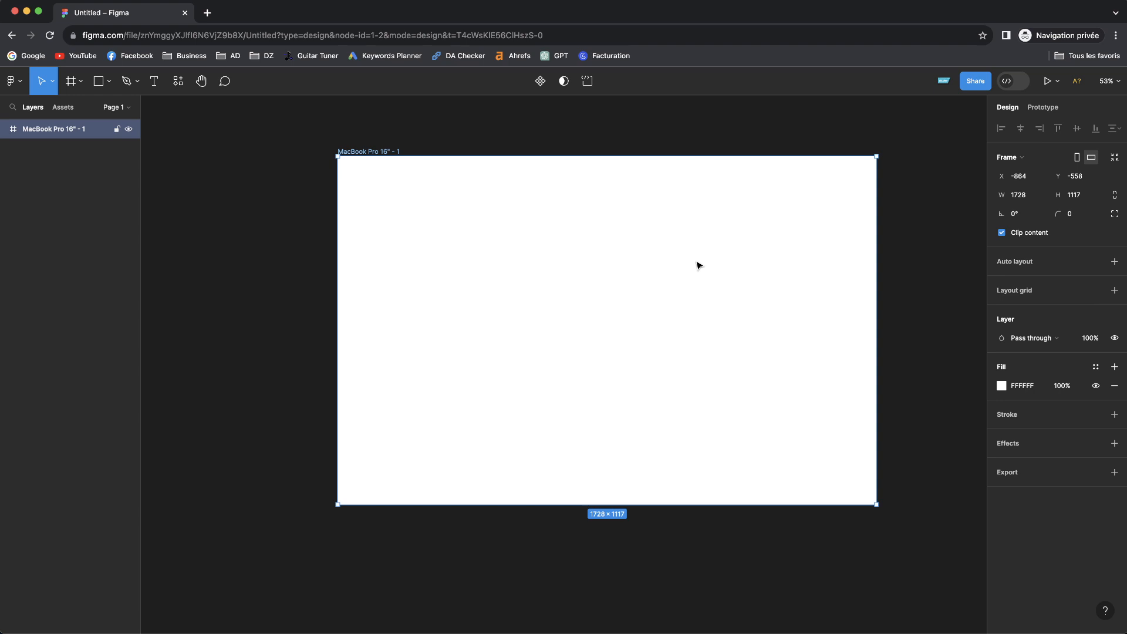
{"action": "scroll", "coordinate": [697, 265], "scroll_direction": "right", "scroll_amount": 3}
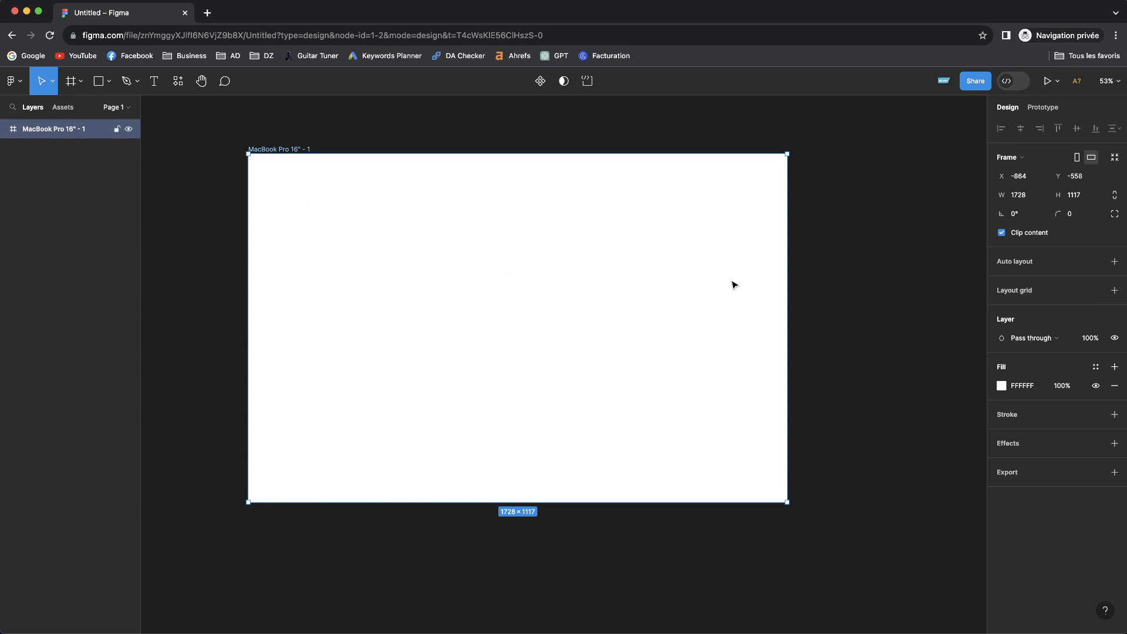
{"action": "scroll", "coordinate": [421, 296], "scroll_direction": "down", "scroll_amount": 2}
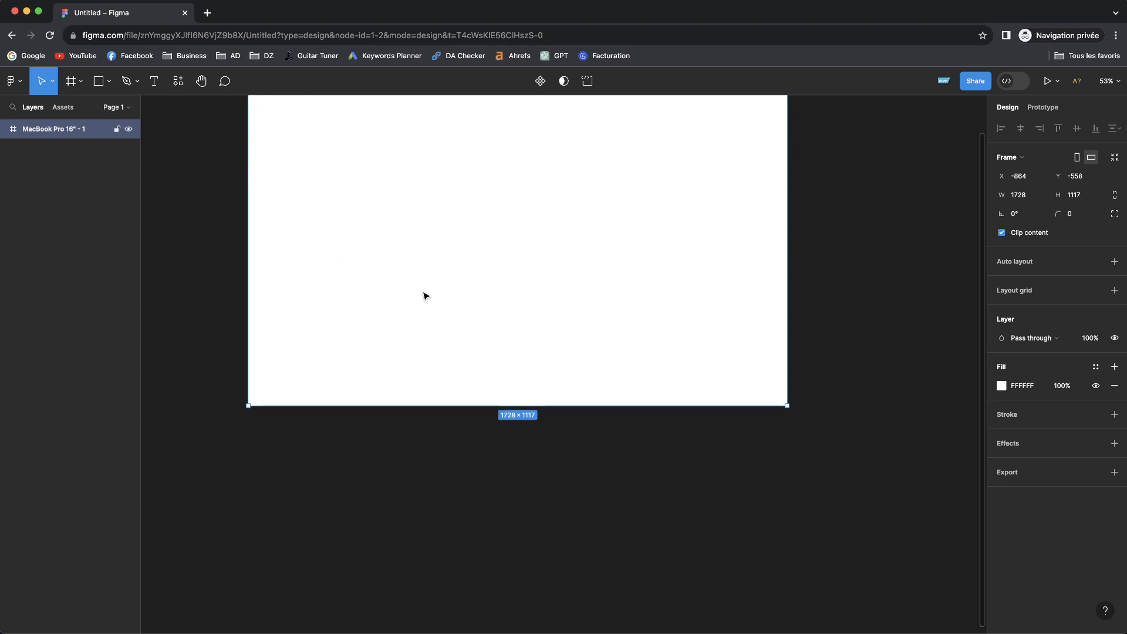
{"action": "scroll", "coordinate": [423, 295], "scroll_direction": "up", "scroll_amount": 2}
{"action": "scroll", "coordinate": [424, 296], "scroll_direction": "down", "scroll_amount": 1}
{"action": "scroll", "coordinate": [426, 297], "scroll_direction": "up", "scroll_amount": 1}
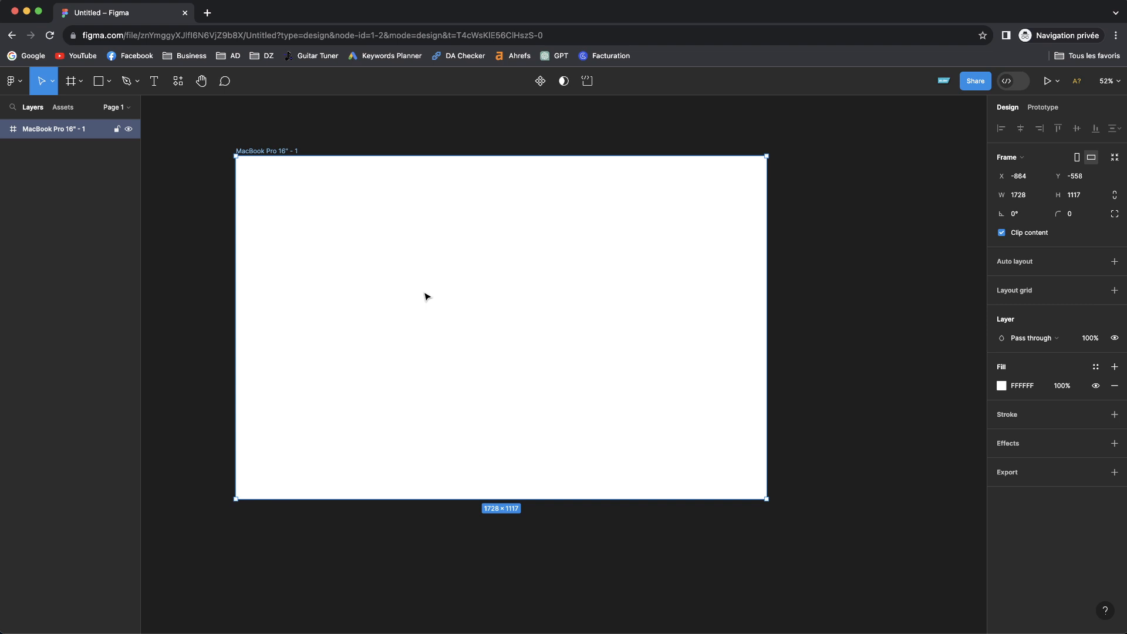
{"action": "scroll", "coordinate": [425, 296], "scroll_direction": "right", "scroll_amount": 1}
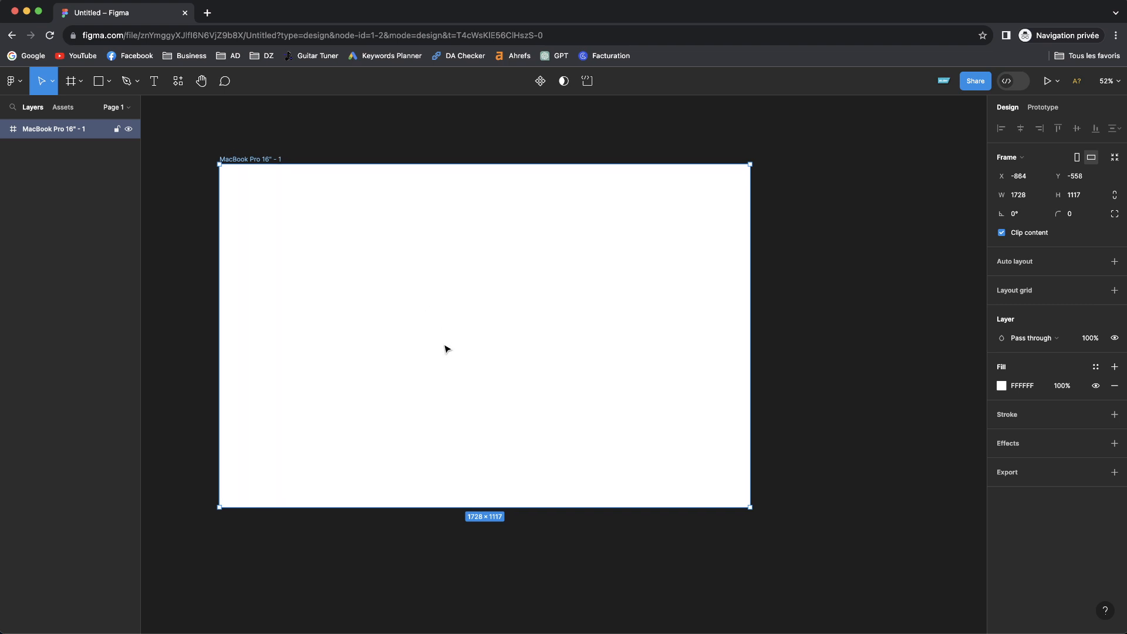
- Examine the empty MacBook Pro 16" frame at different zoom levels and positions on the canvas
{"action": "scroll", "coordinate": [496, 370], "scroll_direction": "down", "scroll_amount": 3}
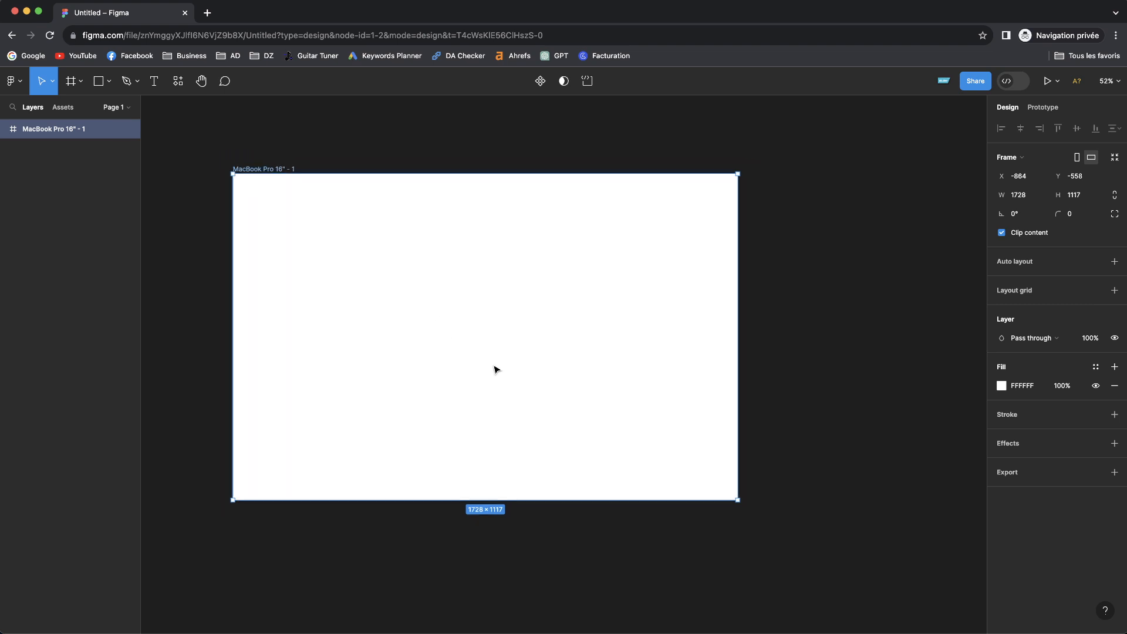
{"action": "scroll", "coordinate": [496, 370], "scroll_direction": "down", "scroll_amount": 2}
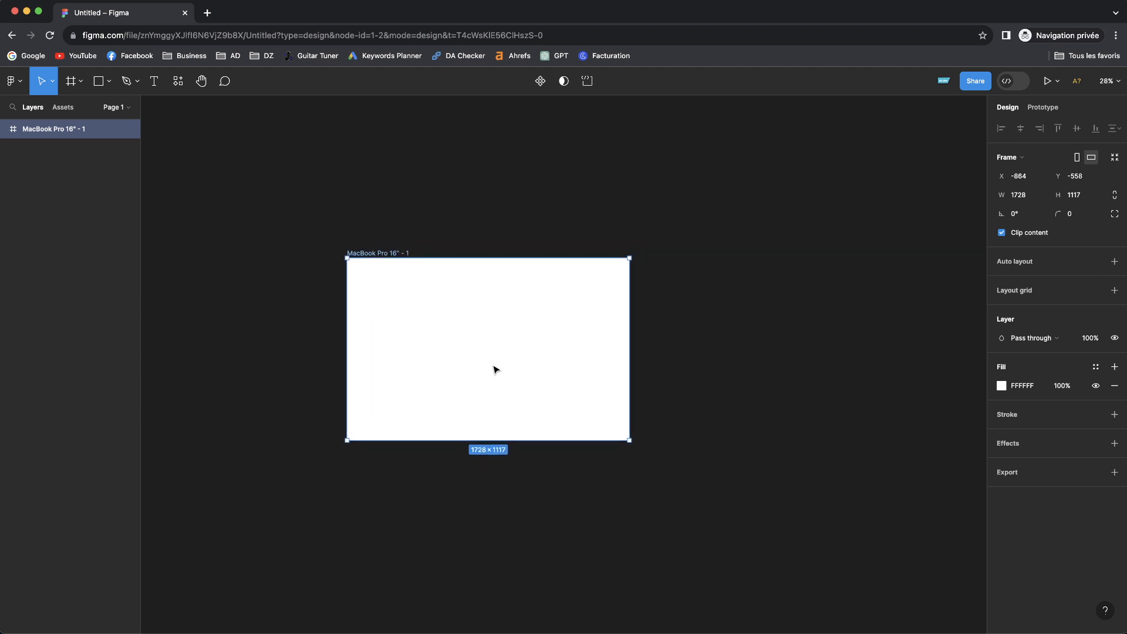
{"action": "scroll", "coordinate": [496, 370], "scroll_direction": "down", "scroll_amount": 1}
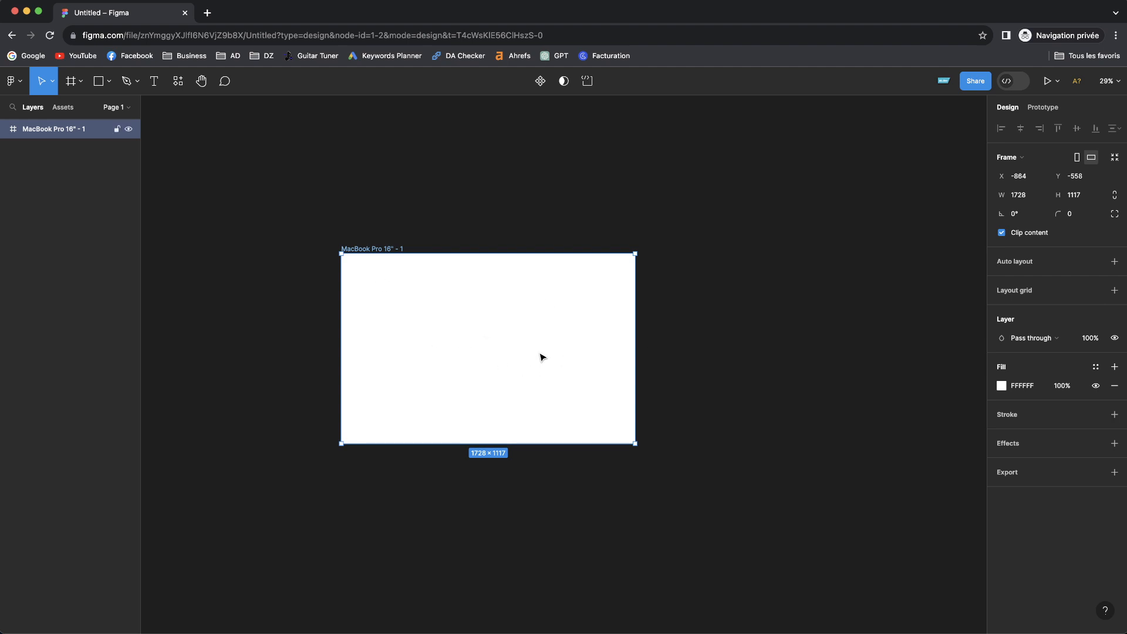
{"action": "key", "text": "space"}
{"action": "left_click_drag", "start_coordinate": [563, 349], "coordinate": [501, 334]}
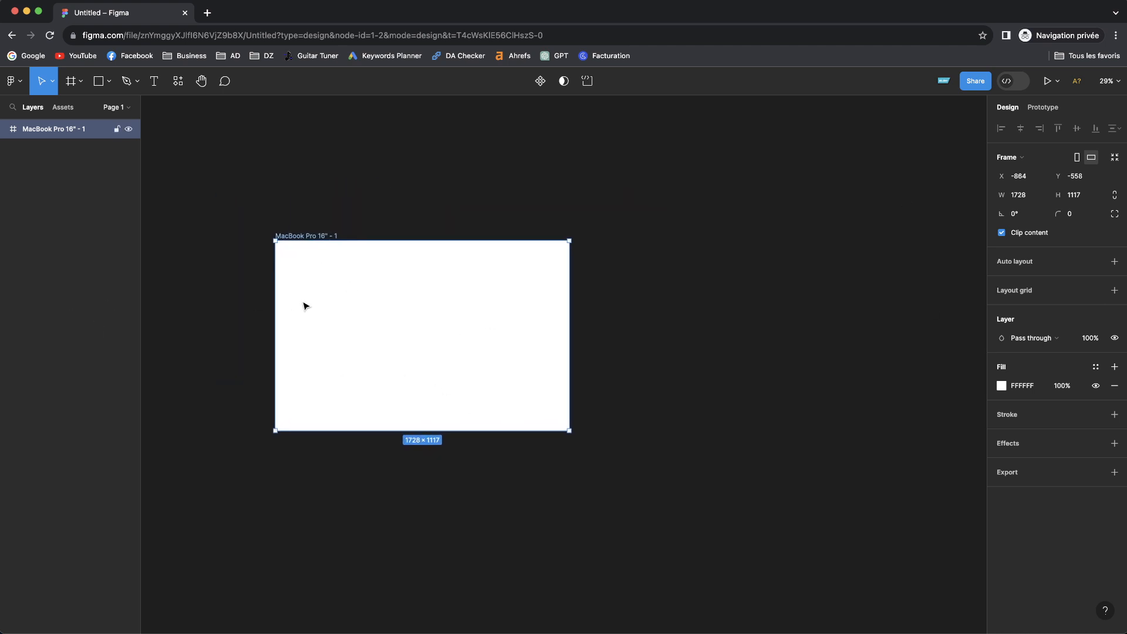
{"action": "scroll", "coordinate": [305, 306], "scroll_direction": "up", "scroll_amount": 3}
{"action": "scroll", "coordinate": [311, 305], "scroll_direction": "left", "scroll_amount": 5}
{"action": "scroll", "coordinate": [310, 306], "scroll_direction": "up", "scroll_amount": 1}
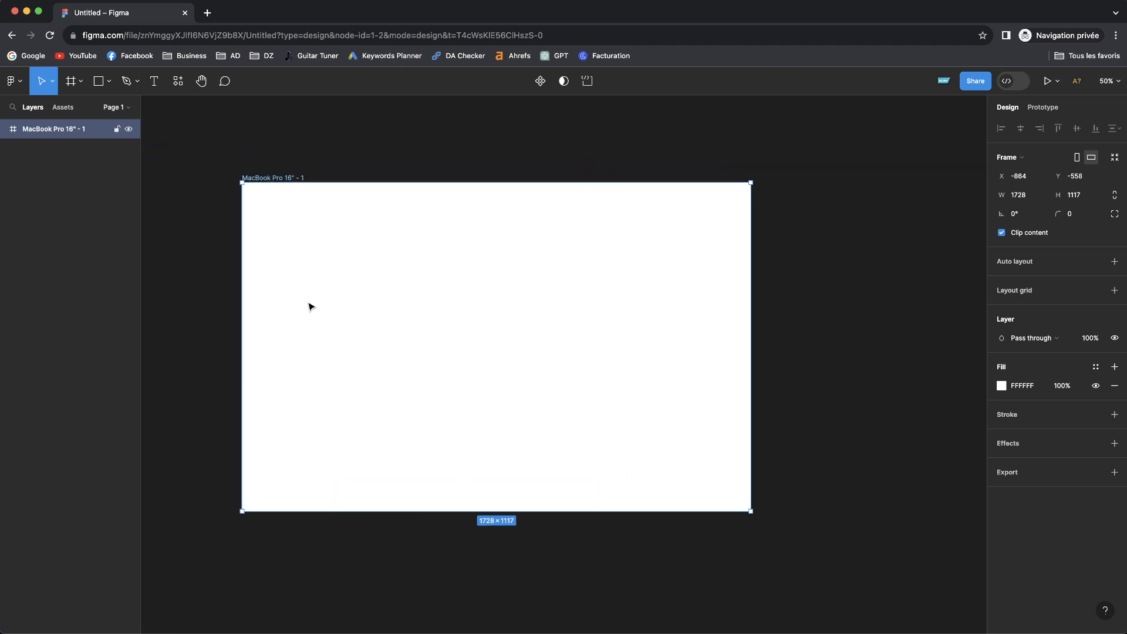
{"action": "scroll", "coordinate": [332, 298], "scroll_direction": "left", "scroll_amount": 5}
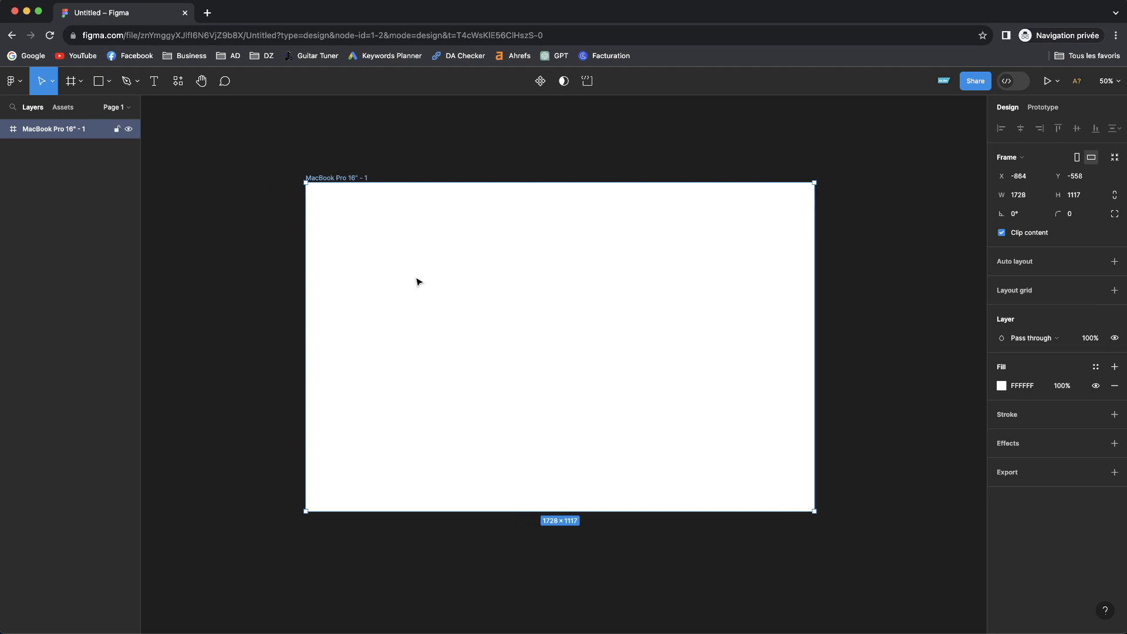
{"action": "scroll", "coordinate": [416, 281], "scroll_direction": "up", "scroll_amount": 1}
{"action": "scroll", "coordinate": [416, 283], "scroll_direction": "up", "scroll_amount": 1}
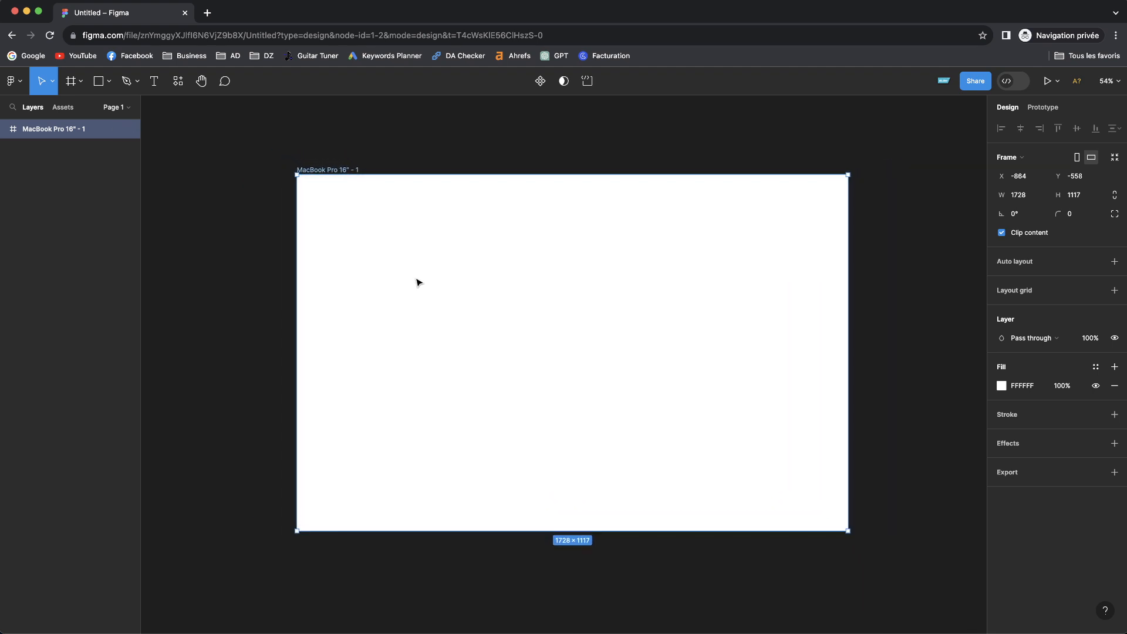
{"action": "scroll", "coordinate": [437, 277], "scroll_direction": "right", "scroll_amount": 2}
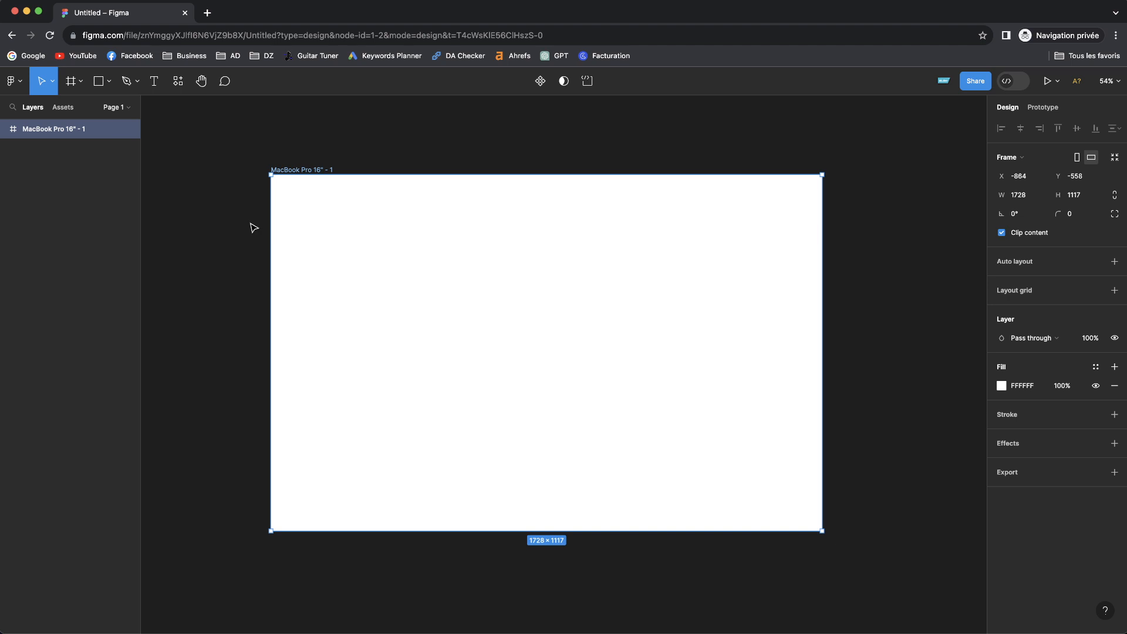
- Rename the MacBook Pro 16" frame as Screen 1
{"action": "left_click", "coordinate": [50, 141]}
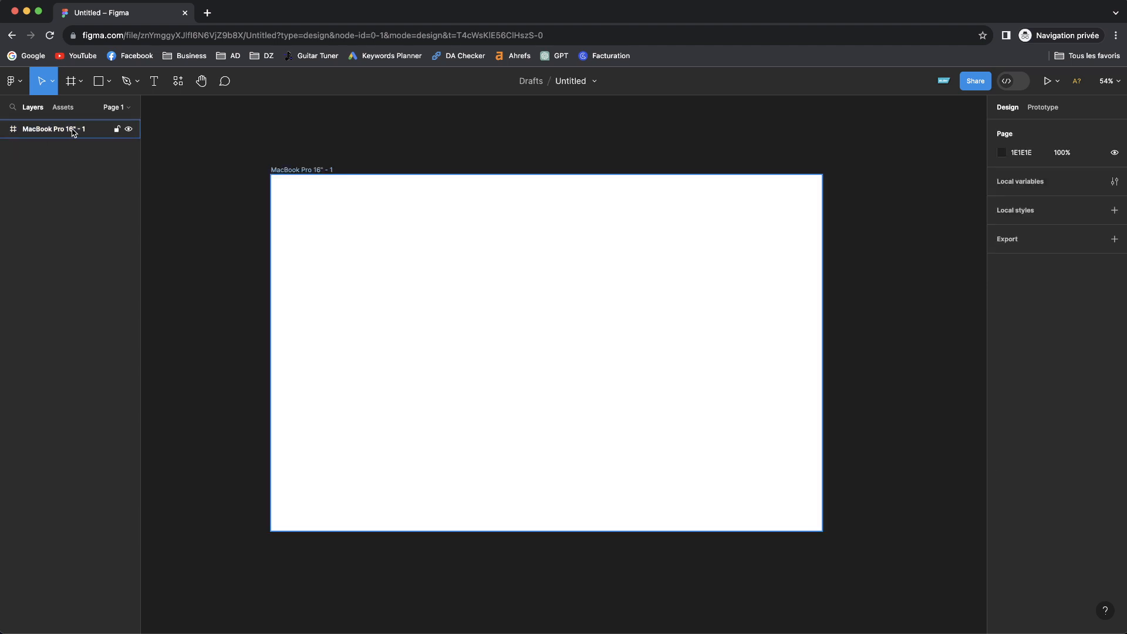
{"action": "double_click", "coordinate": [47, 133]}
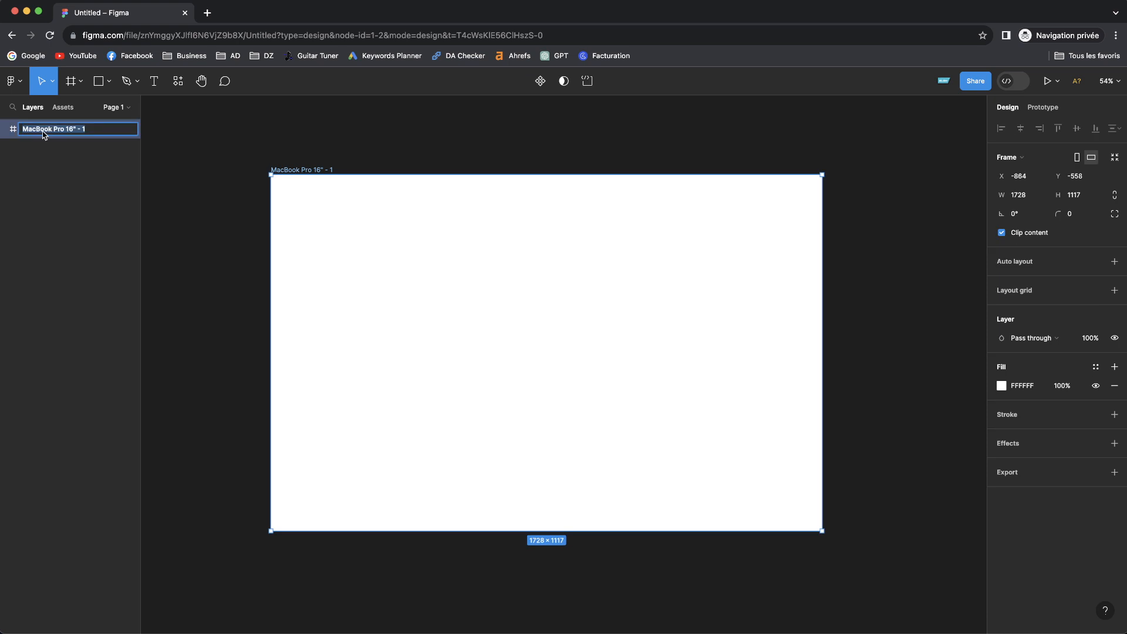
{"action": "type", "text": "Sd"}
{"action": "key", "text": "Return"}
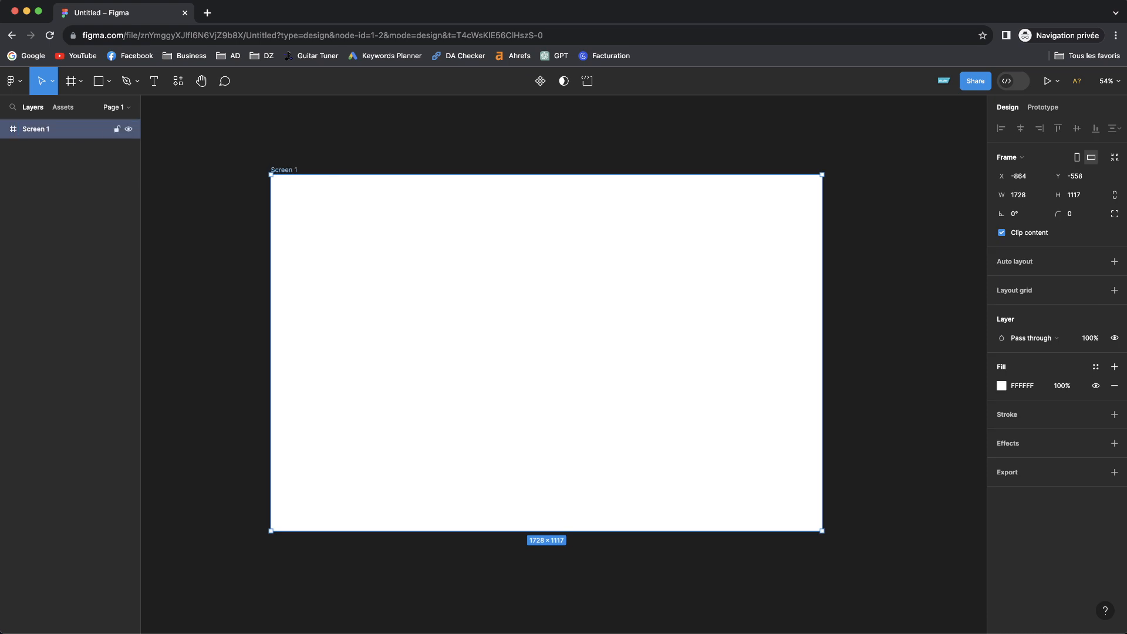
- Draw a tall rectangle of about 861 × 1034 filling the left half of the Screen 1 frame, and deselect it
{"action": "left_click", "coordinate": [97, 84]}
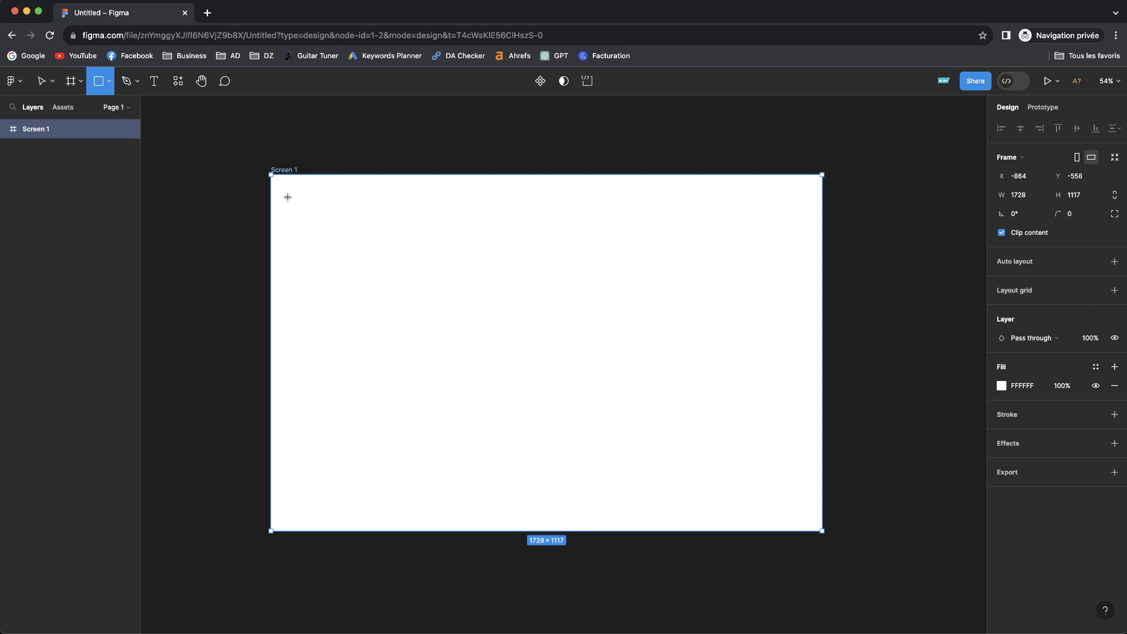
{"action": "left_click_drag", "start_coordinate": [278, 189], "coordinate": [552, 519]}
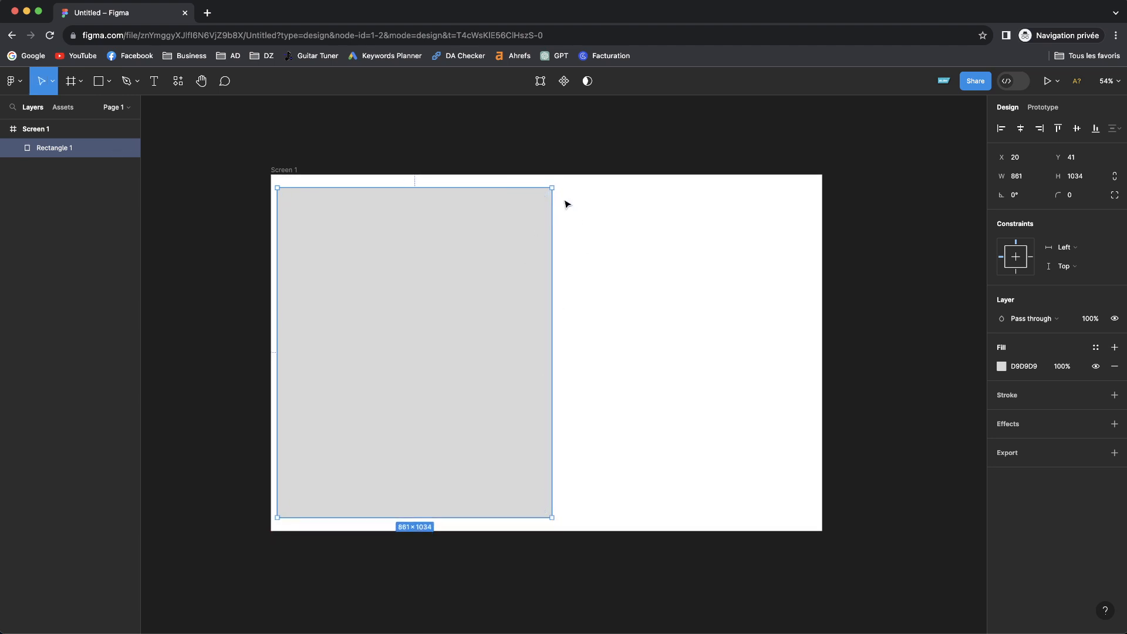
{"action": "left_click_drag", "start_coordinate": [565, 190], "coordinate": [812, 258]}
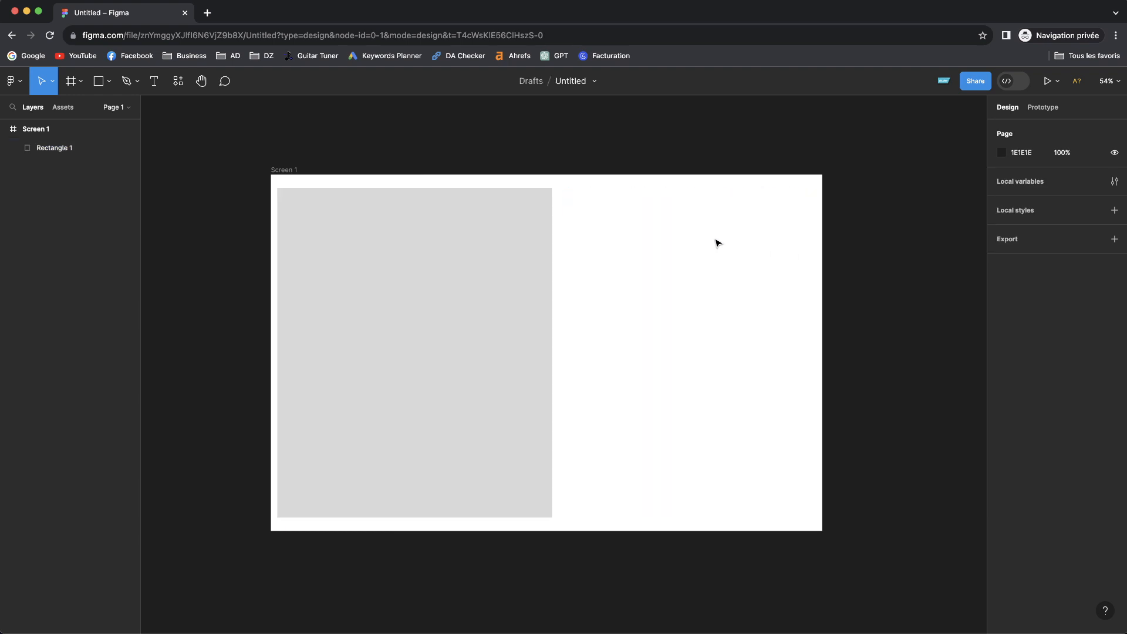
- Draw a second rectangle of about 798 × 798 in the upper right of Screen 1, level with the first one's upper edge
{"action": "left_click", "coordinate": [98, 84]}
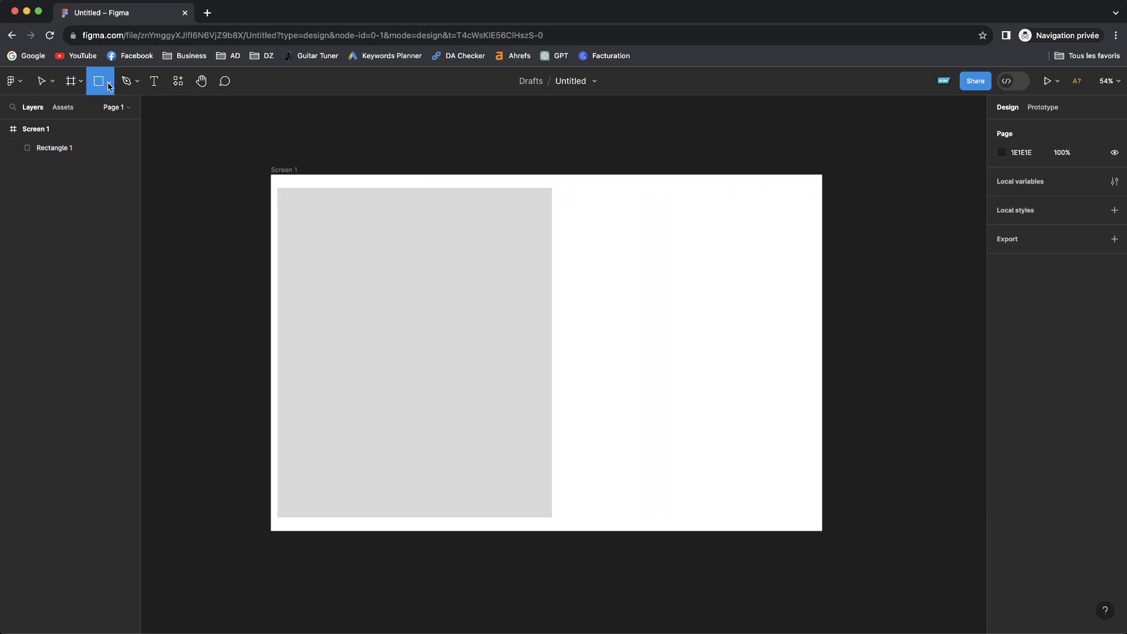
{"action": "left_click", "coordinate": [109, 85]}
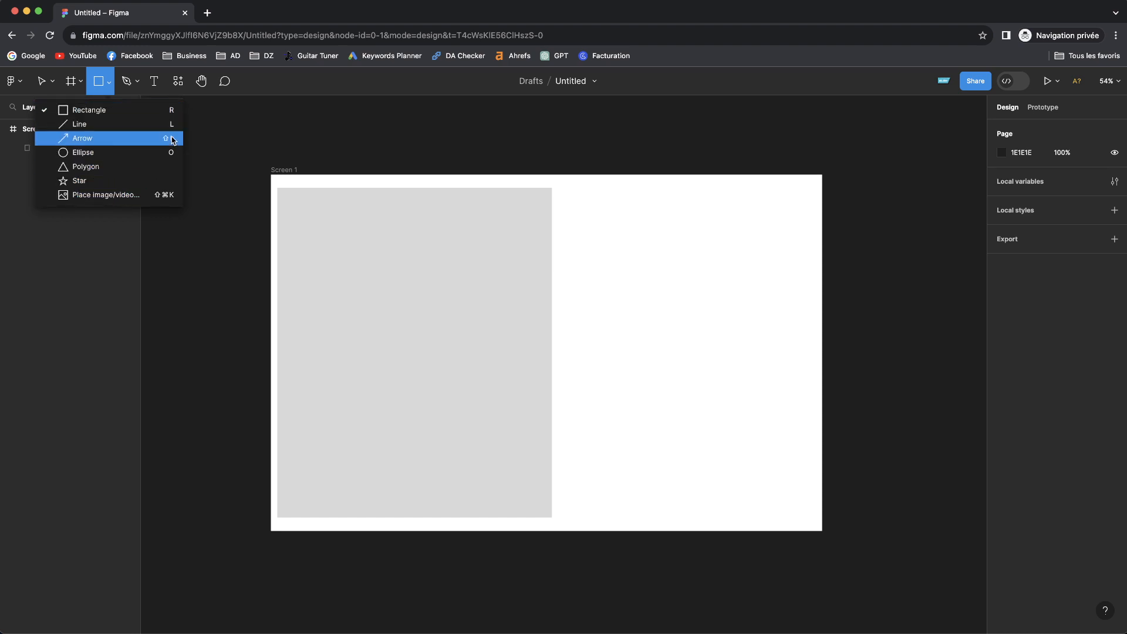
{"action": "left_click", "coordinate": [96, 82]}
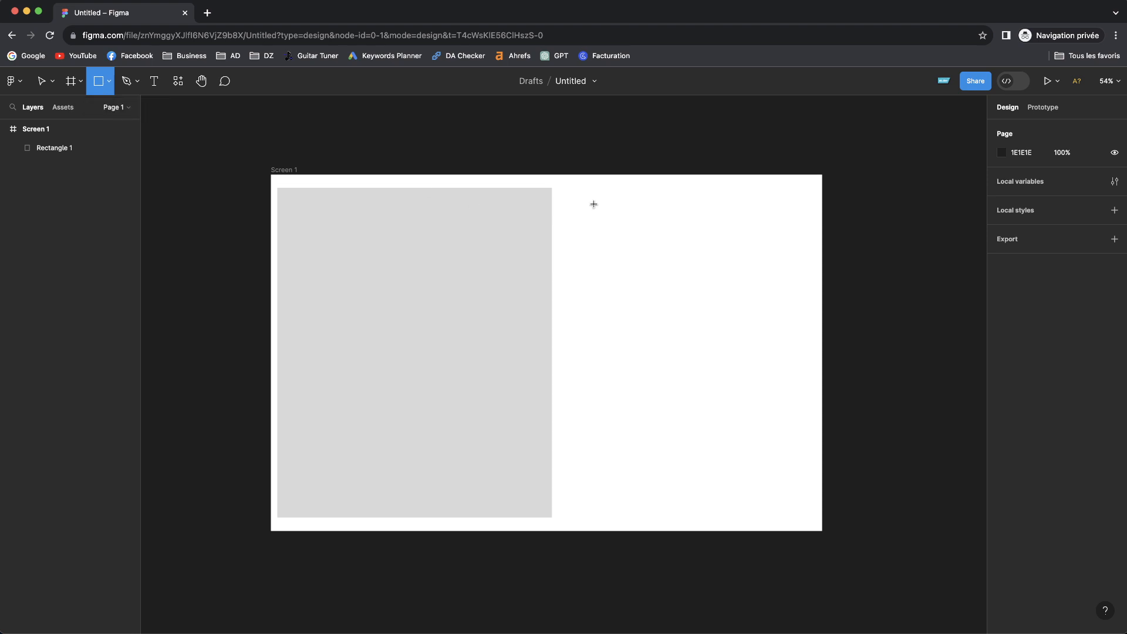
{"action": "mouse_move", "coordinate": [562, 189]}
{"action": "left_mouse_down"}
{"action": "mouse_move", "coordinate": [747, 234]}
{"action": "mouse_move", "coordinate": [815, 319]}
{"action": "left_mouse_up"}
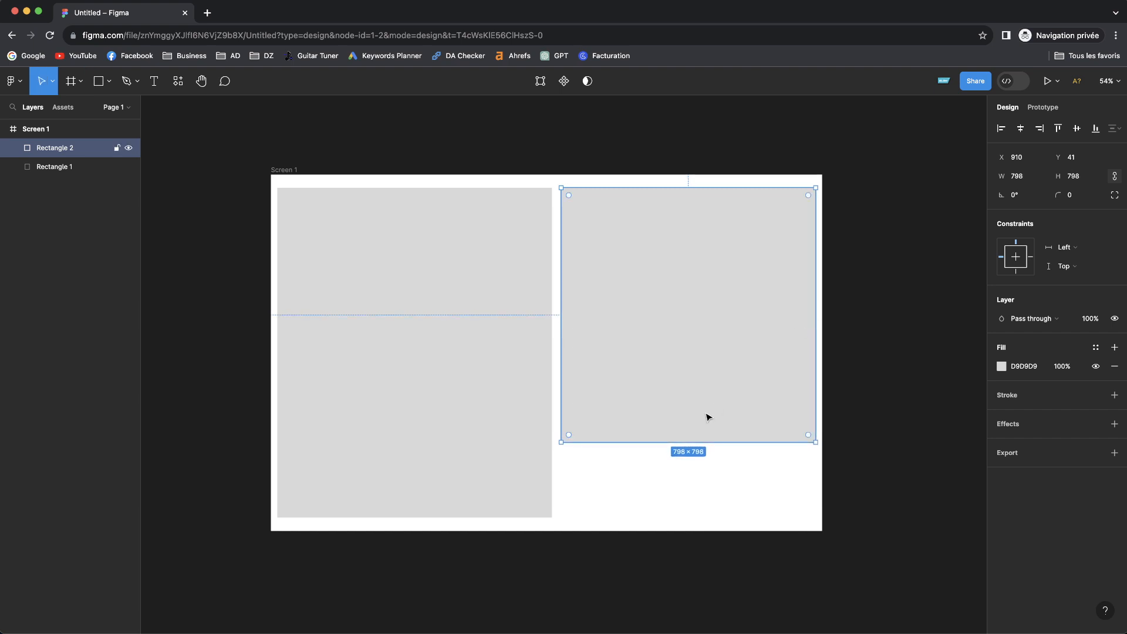
- Draw a third rectangle of about 798 × 211 beneath the square, matching its width and ending level with the tall rectangle
{"action": "key", "text": "r"}
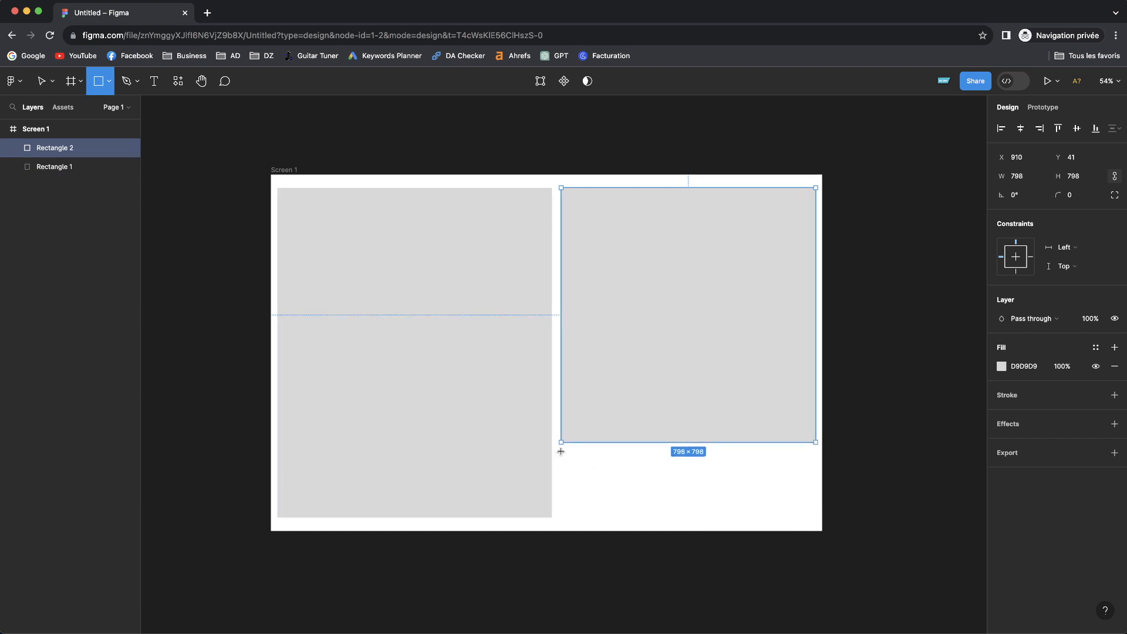
{"action": "left_click_drag", "start_coordinate": [562, 451], "coordinate": [815, 517]}
{"action": "left_click_drag", "start_coordinate": [560, 469], "coordinate": [561, 469]}
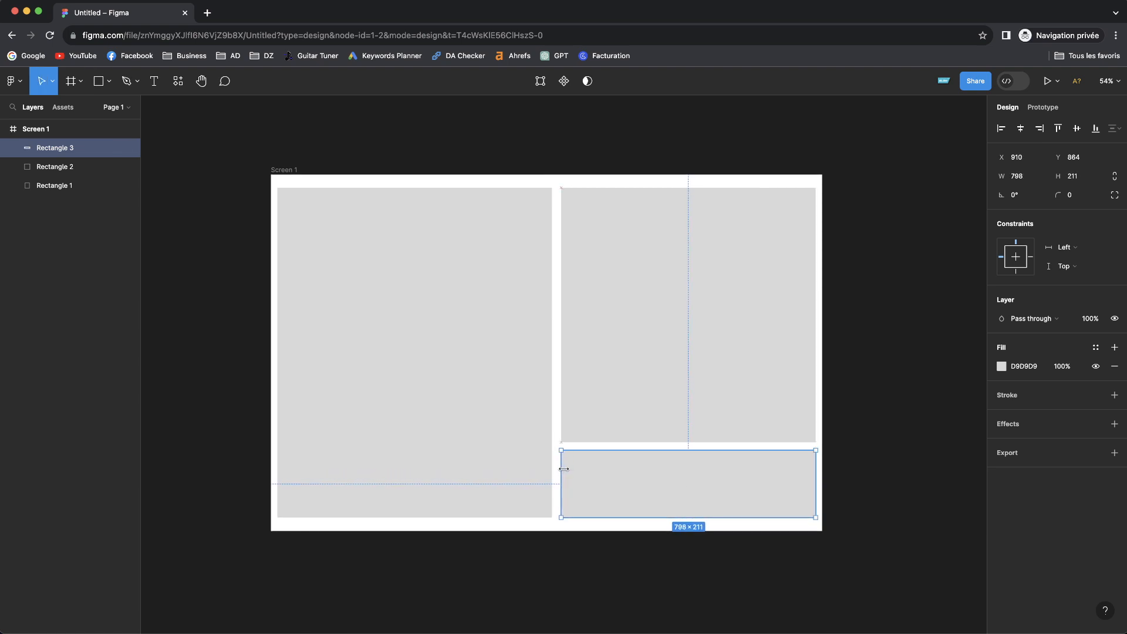
{"action": "left_click", "coordinate": [802, 537]}
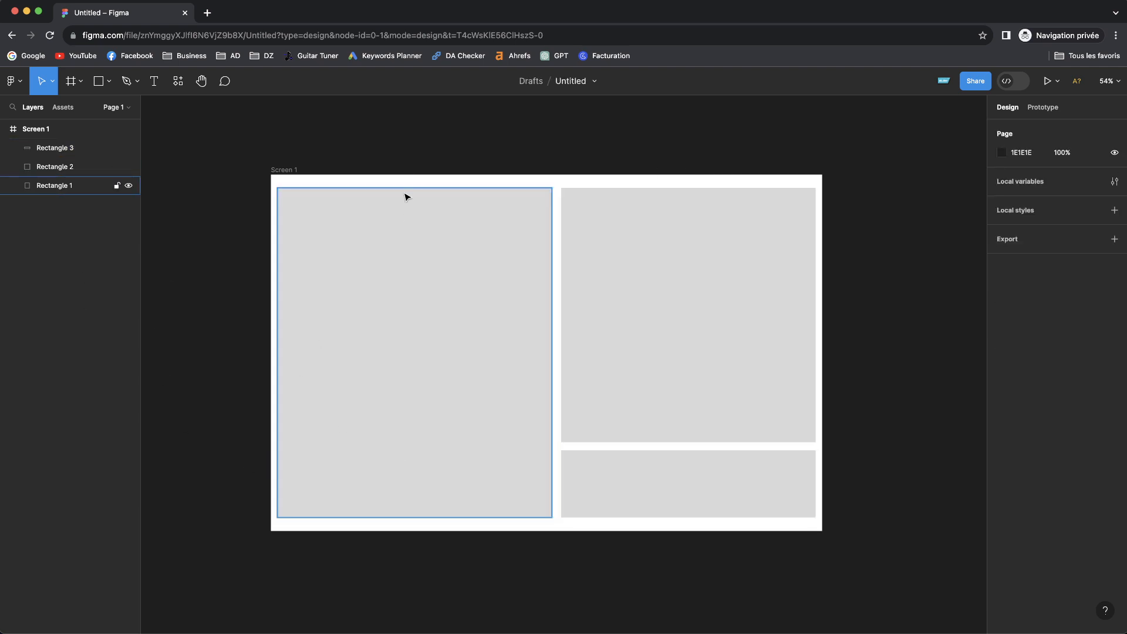
- Set the corner radius of the tall left rectangle to 30
{"action": "left_click", "coordinate": [481, 254]}
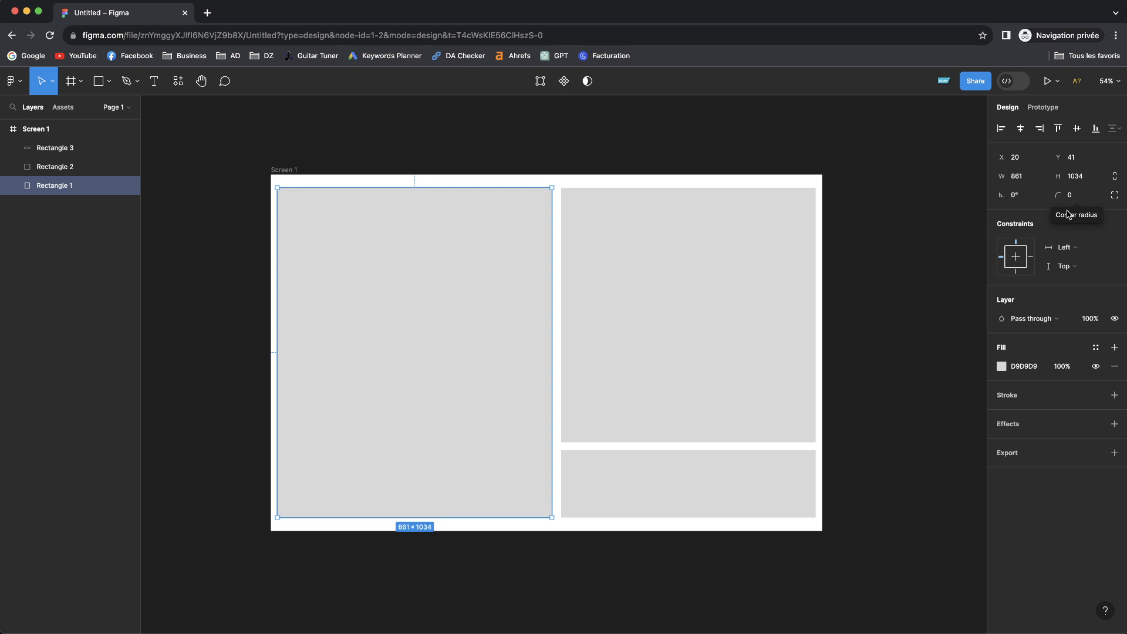
{"action": "left_click_drag", "start_coordinate": [1060, 194], "coordinate": [147, 230]}
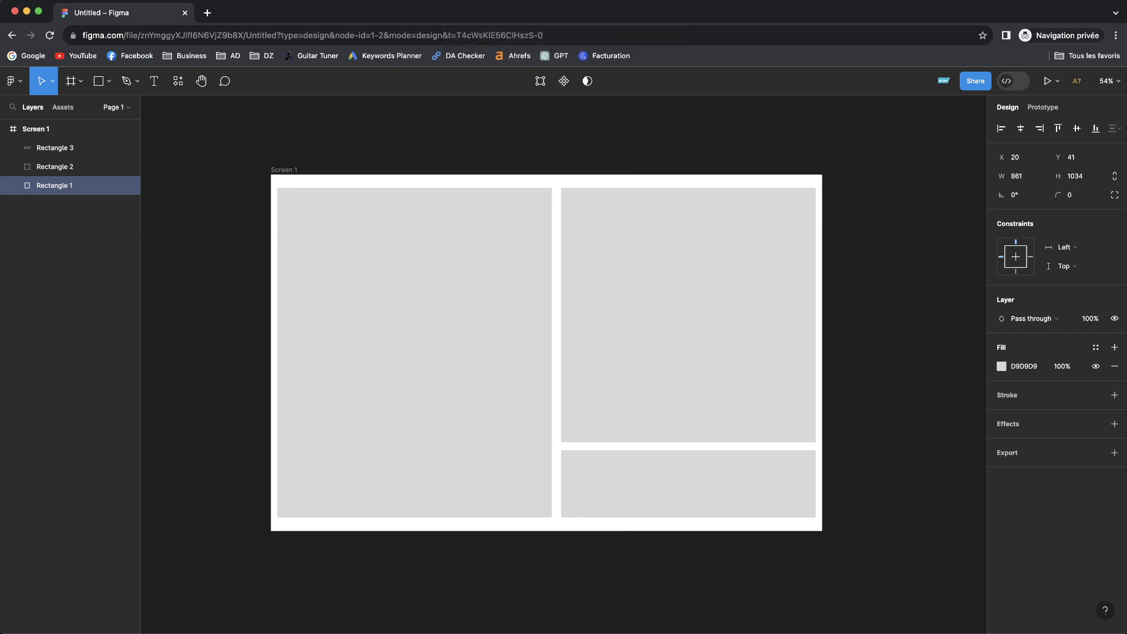
{"action": "left_click", "coordinate": [1059, 194]}
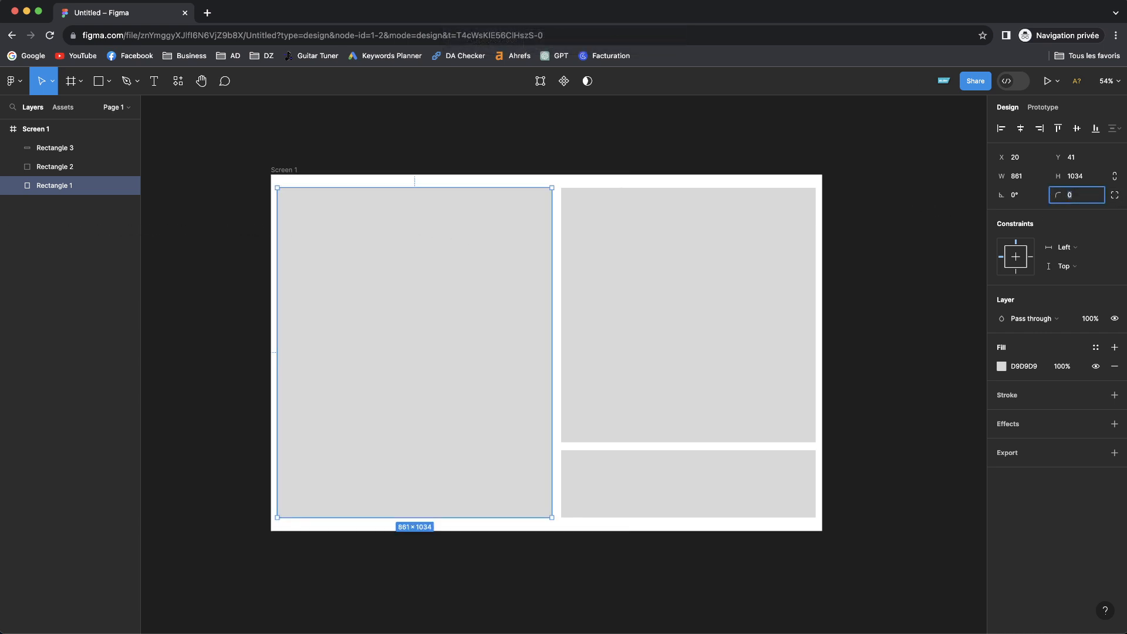
{"action": "type", "text": "30"}
{"action": "key", "text": "Return"}
{"action": "left_click", "coordinate": [886, 219]}
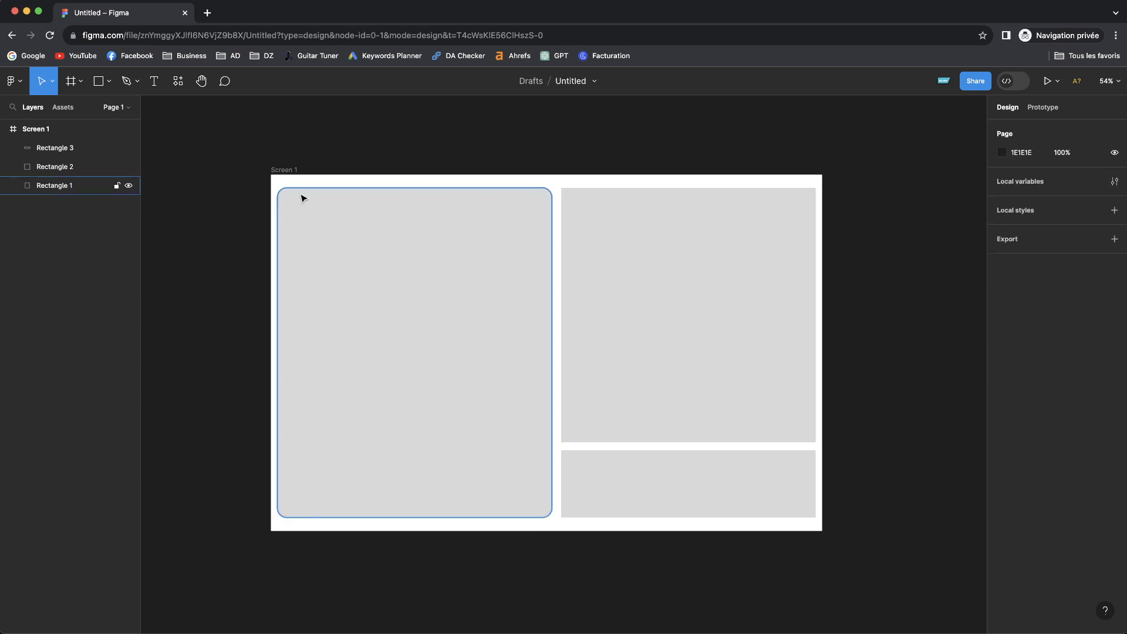
- Try a vertical Center constraint on the tall left rectangle while moving it slightly, and undo the changes
{"action": "left_click", "coordinate": [357, 233]}
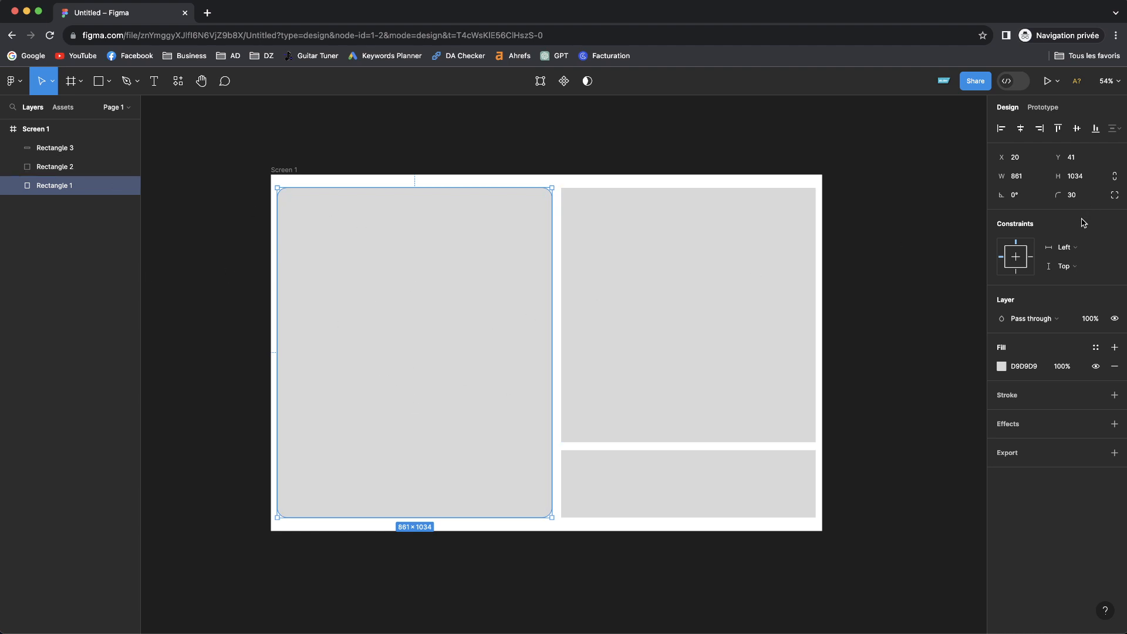
{"action": "left_click", "coordinate": [1017, 262]}
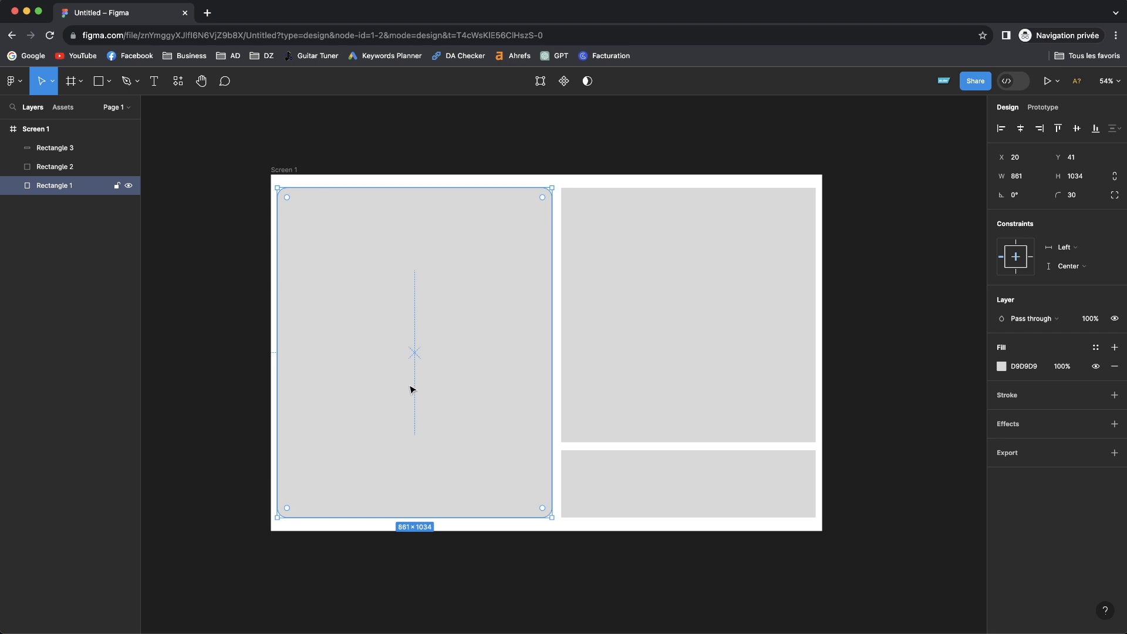
{"action": "mouse_move", "coordinate": [414, 332]}
{"action": "left_mouse_down"}
{"action": "mouse_move", "coordinate": [395, 323]}
{"action": "mouse_move", "coordinate": [488, 334]}
{"action": "mouse_move", "coordinate": [417, 332]}
{"action": "mouse_move", "coordinate": [402, 345]}
{"action": "left_mouse_up"}
{"action": "left_click", "coordinate": [1017, 259]}
{"action": "key", "text": "super+z"}
{"action": "key", "text": "super+z"}
{"action": "scroll", "coordinate": [481, 305], "scroll_direction": "up", "scroll_amount": 1}
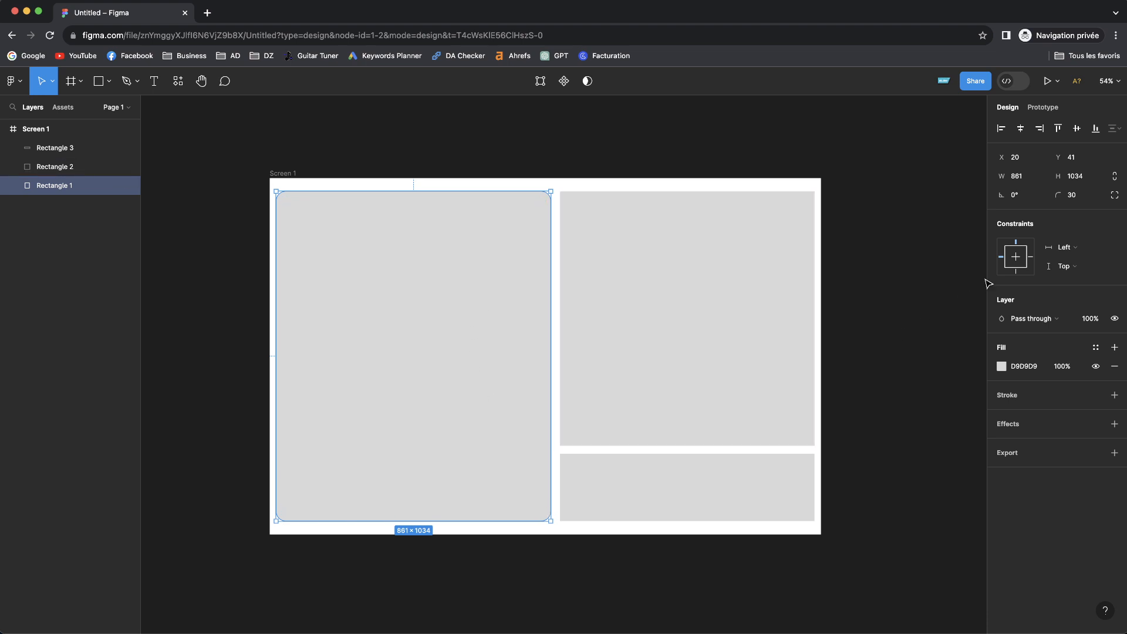
- Try resizing the tall left rectangle with both constraints set to Center, undo the resizing, and restore the Left and Top constraints
{"action": "left_click", "coordinate": [1017, 258]}
{"action": "left_click", "coordinate": [1016, 262]}
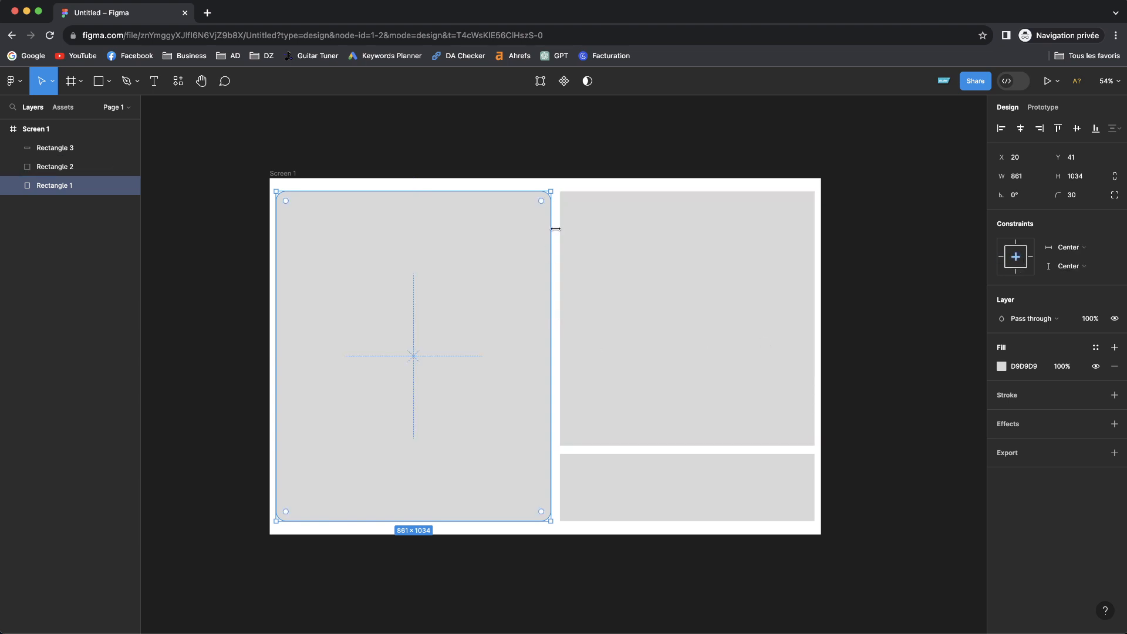
{"action": "left_click_drag", "start_coordinate": [550, 193], "coordinate": [528, 231]}
{"action": "key", "text": "super+z"}
{"action": "mouse_move", "coordinate": [552, 190]}
{"action": "left_mouse_down"}
{"action": "mouse_move", "coordinate": [488, 276]}
{"action": "mouse_move", "coordinate": [495, 287]}
{"action": "mouse_move", "coordinate": [550, 195]}
{"action": "left_mouse_up"}
{"action": "mouse_move", "coordinate": [544, 196]}
{"action": "left_mouse_down"}
{"action": "mouse_move", "coordinate": [505, 244]}
{"action": "mouse_move", "coordinate": [533, 212]}
{"action": "left_mouse_up"}
{"action": "key", "text": "super+z"}
{"action": "left_click", "coordinate": [478, 148]}
{"action": "left_click", "coordinate": [461, 302]}
{"action": "left_click", "coordinate": [1006, 252]}
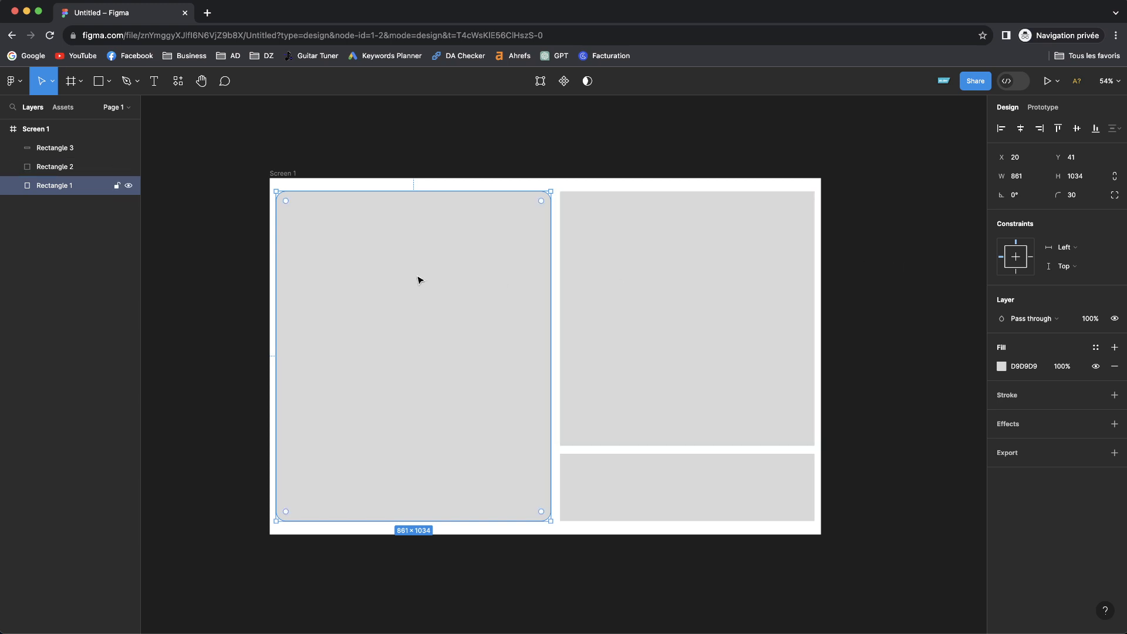
- Try a layer opacity of 50% on the tall left rectangle, and set it back to 100%
{"action": "left_click", "coordinate": [1091, 320]}
{"action": "type", "text": "50"}
{"action": "key", "text": "Return"}
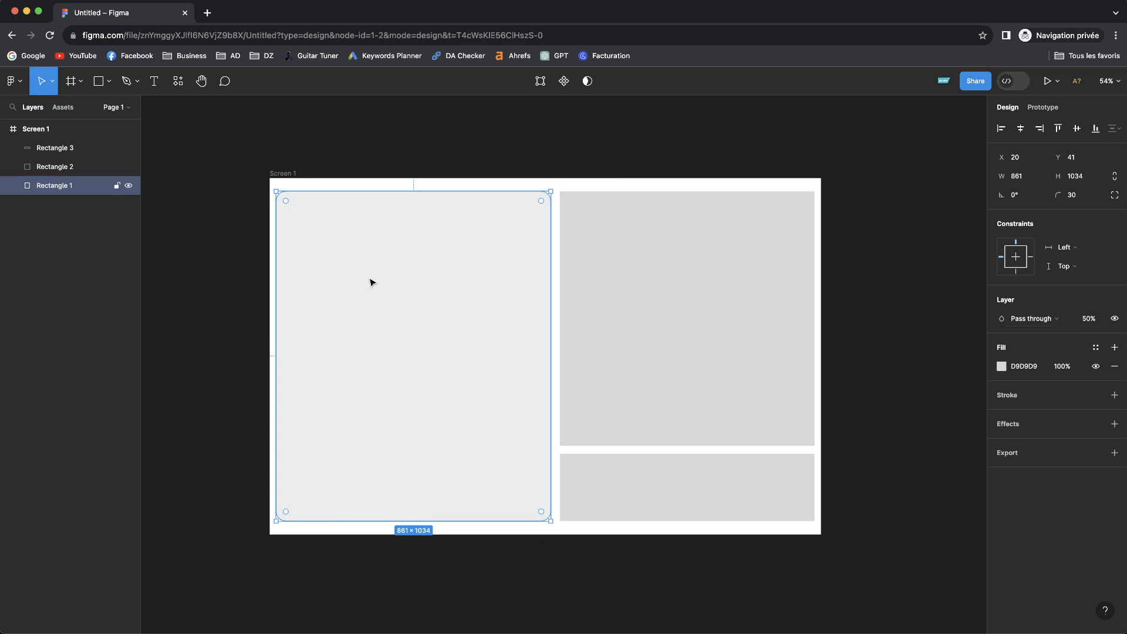
{"action": "left_click", "coordinate": [241, 279]}
{"action": "left_click", "coordinate": [382, 301]}
{"action": "left_click", "coordinate": [1089, 320]}
{"action": "type", "text": "100"}
{"action": "key", "text": "Return"}
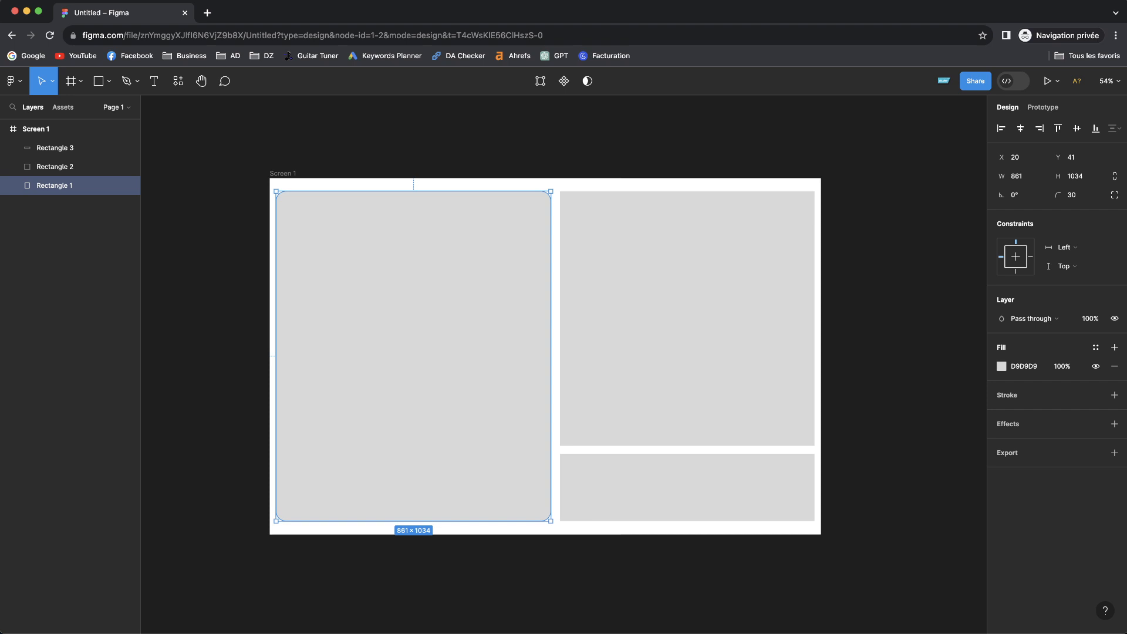
- Change the fill colour of the tall left rectangle to the dark red BC1B1F at full opacity
{"action": "left_click", "coordinate": [1035, 325]}
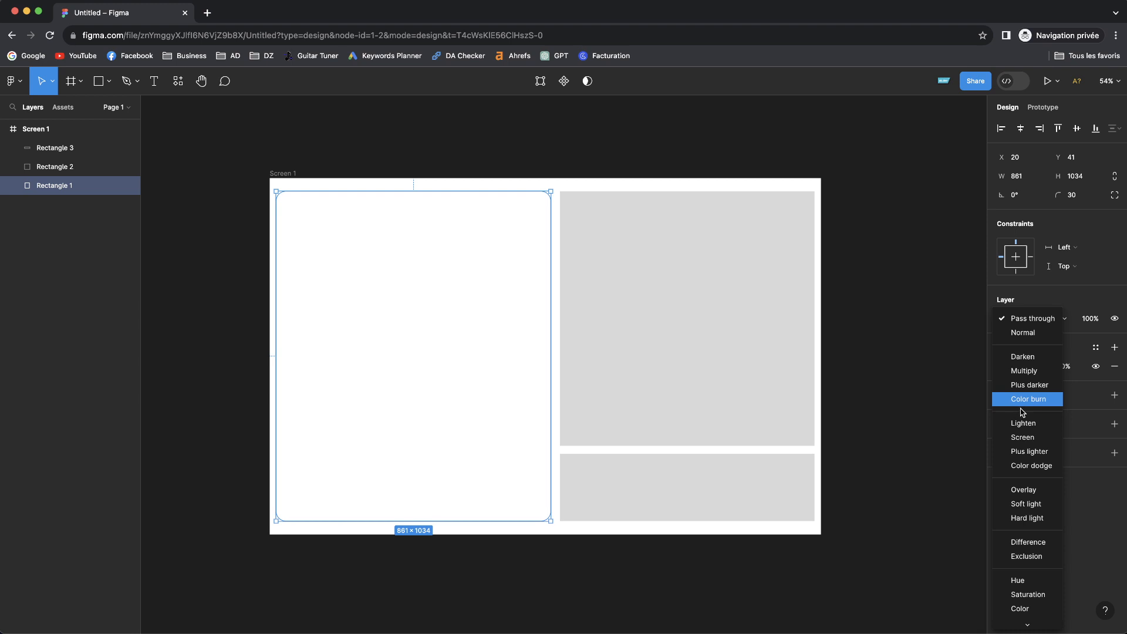
{"action": "left_click", "coordinate": [1103, 379]}
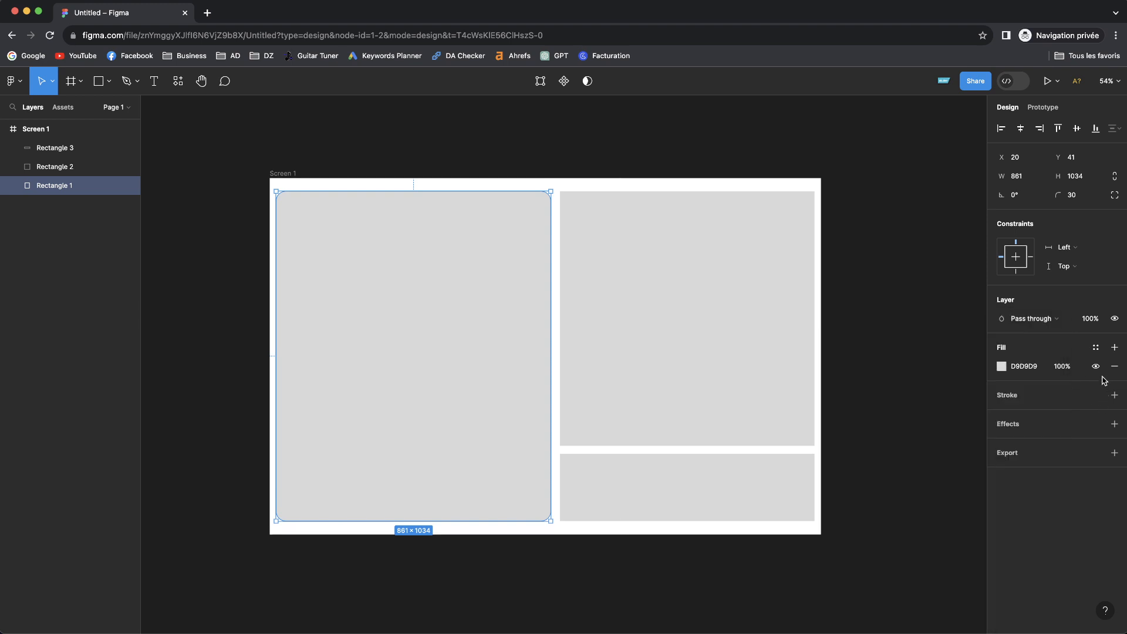
{"action": "left_click", "coordinate": [1002, 367]}
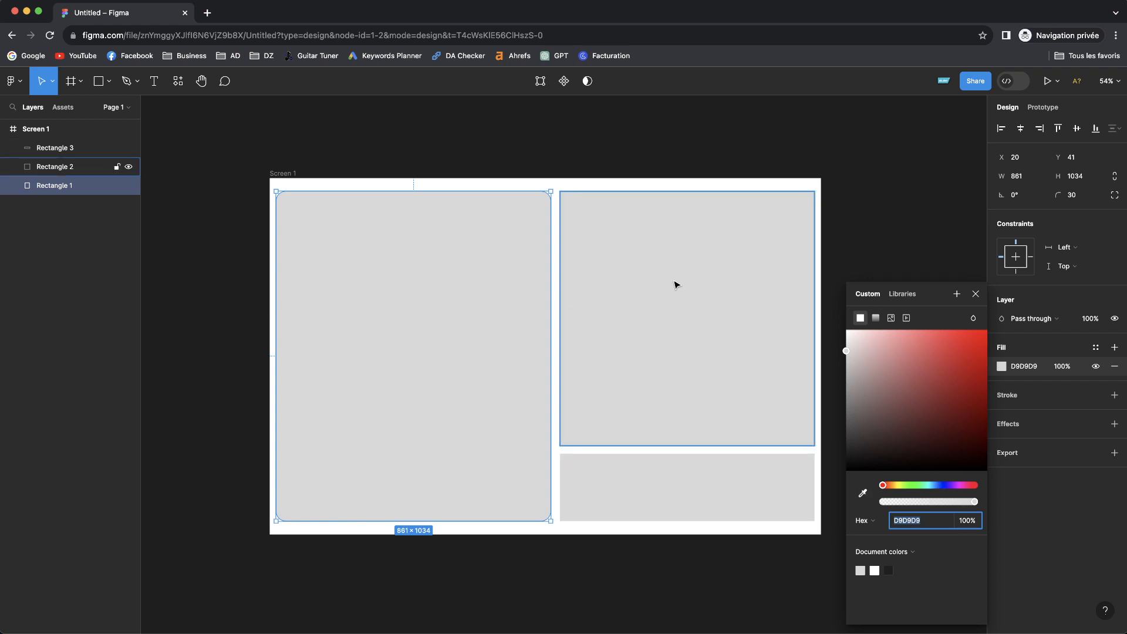
{"action": "left_click_drag", "start_coordinate": [936, 390], "coordinate": [967, 367]}
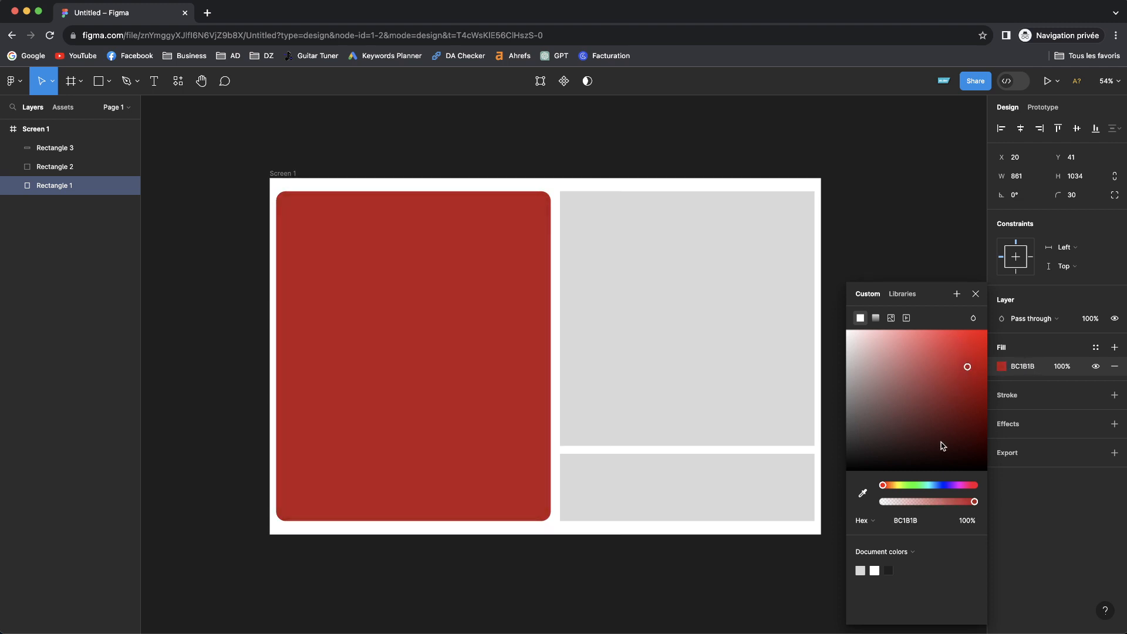
{"action": "mouse_move", "coordinate": [974, 502]}
{"action": "left_mouse_down"}
{"action": "mouse_move", "coordinate": [938, 503]}
{"action": "mouse_move", "coordinate": [976, 504]}
{"action": "left_mouse_up"}
{"action": "left_click", "coordinate": [944, 279]}
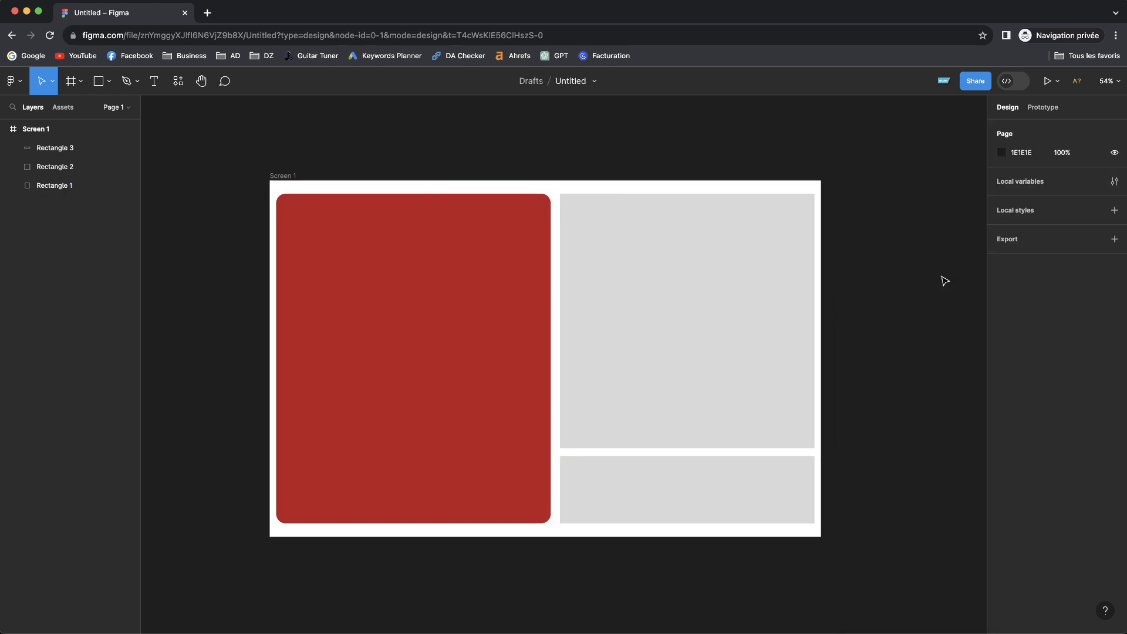
{"action": "scroll", "coordinate": [950, 259], "scroll_direction": "up", "scroll_amount": 1}
{"action": "left_click", "coordinate": [541, 309]}
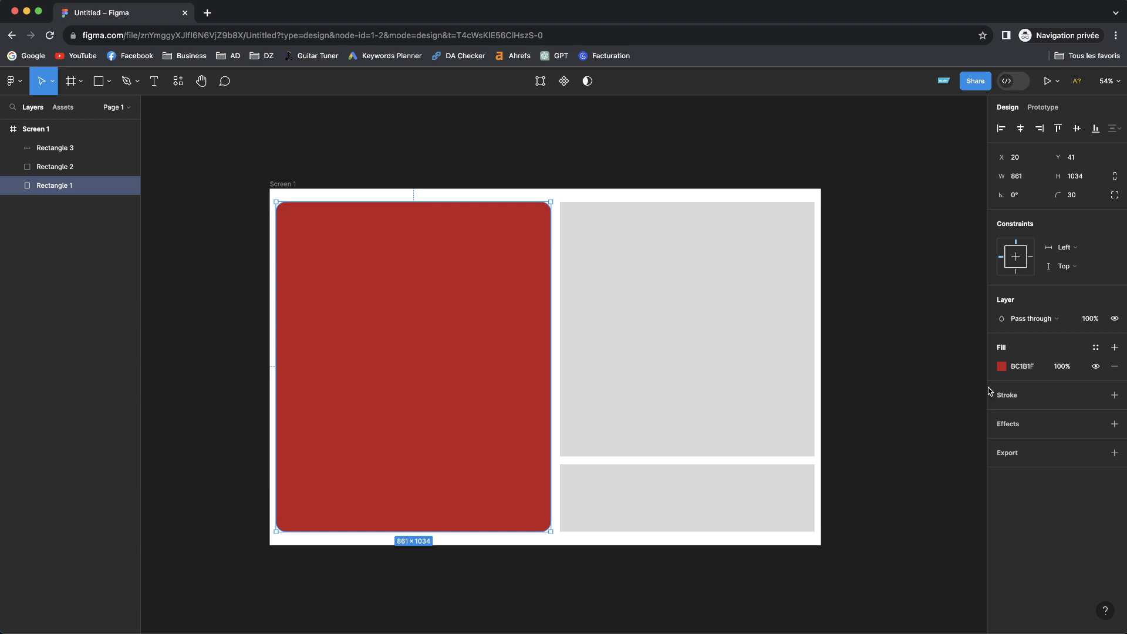
{"action": "left_click", "coordinate": [1002, 366]}
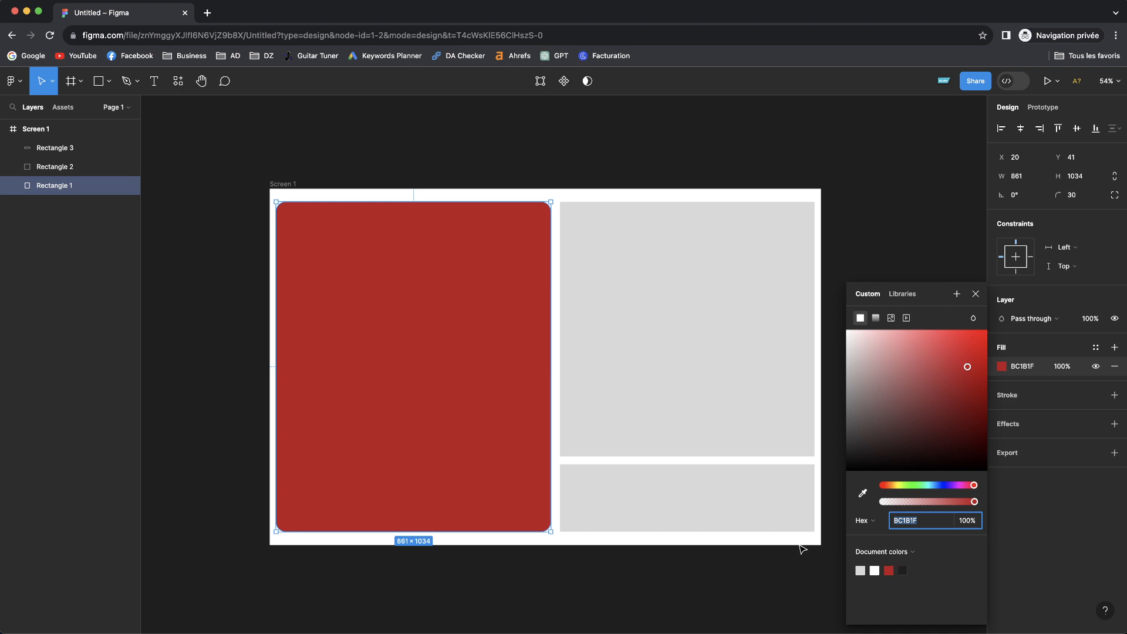
{"action": "left_click", "coordinate": [1085, 556]}
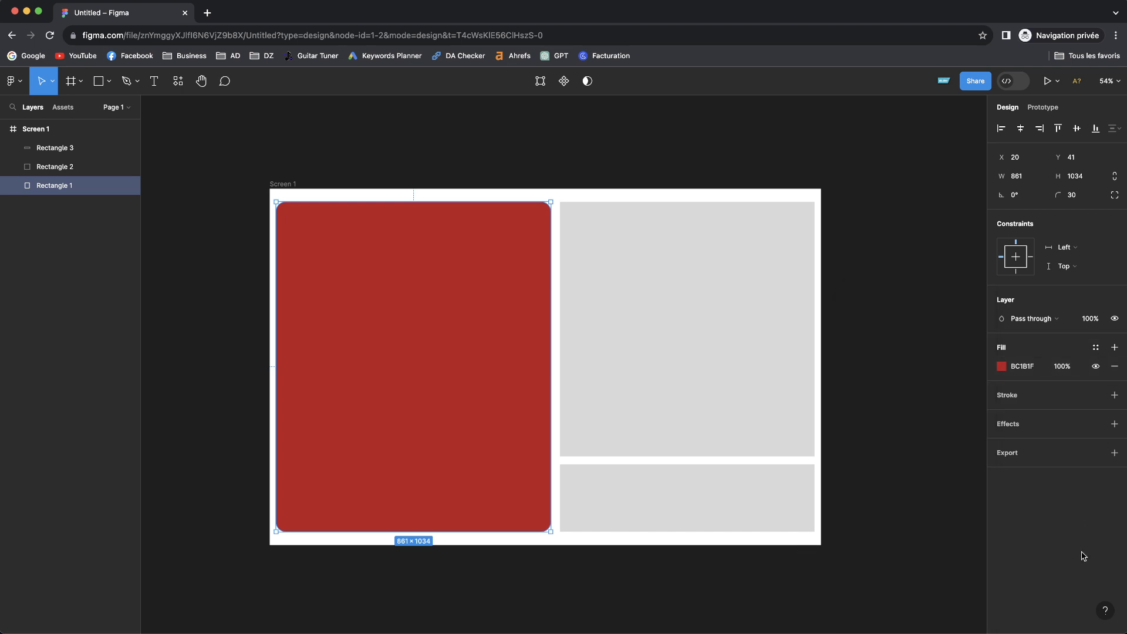
- Add a black inside stroke to the tall left rectangle and set its weight to 15
{"action": "left_click", "coordinate": [1006, 401]}
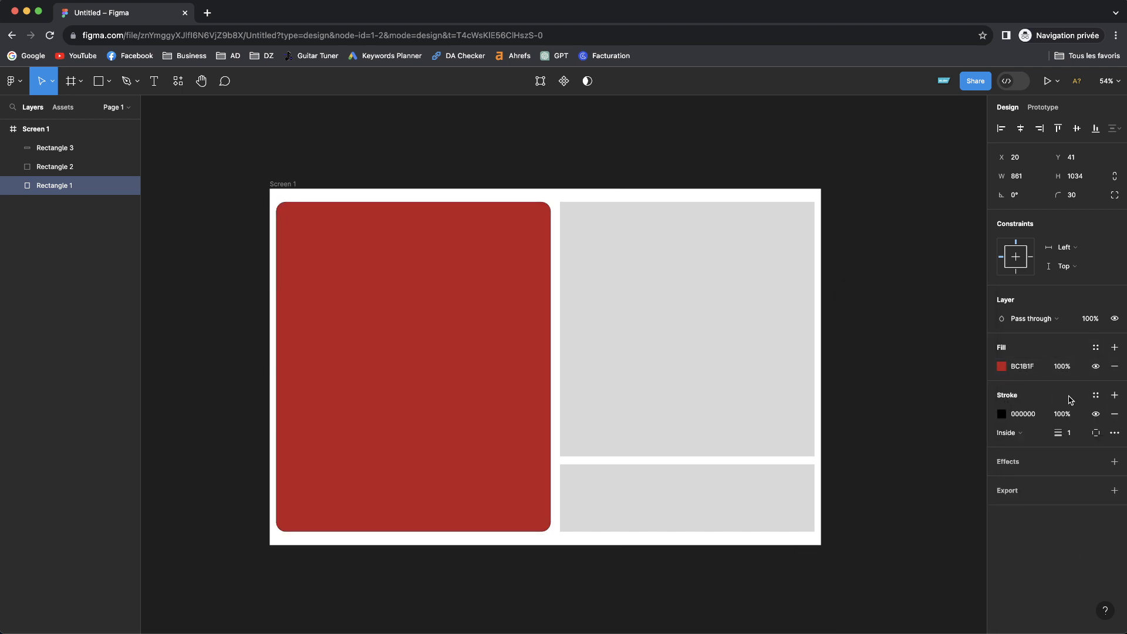
{"action": "left_click", "coordinate": [538, 152]}
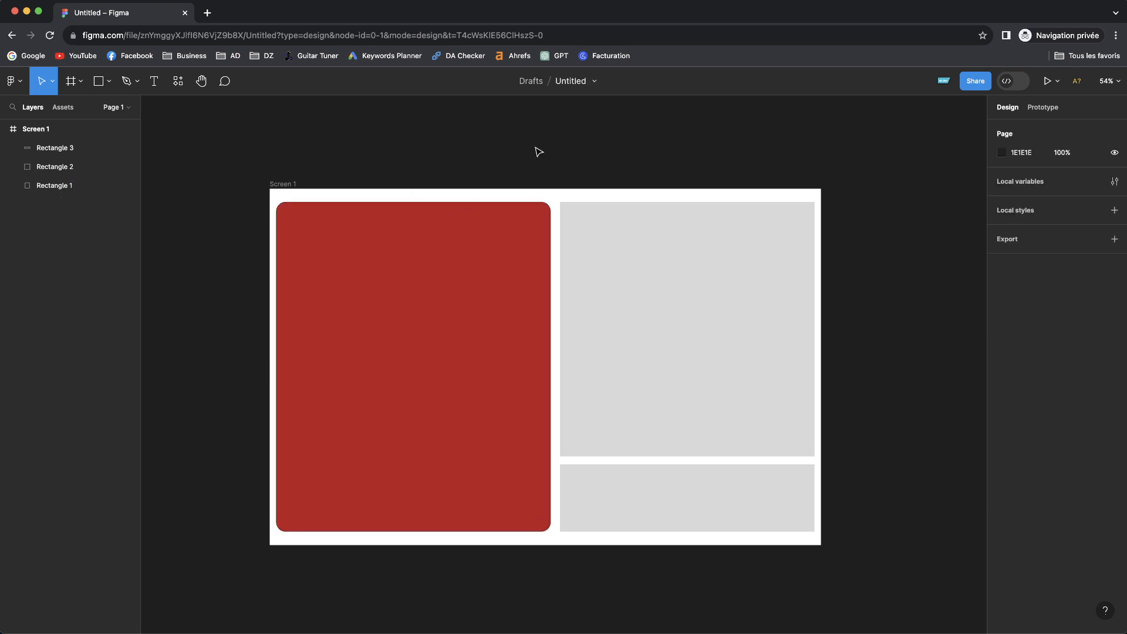
{"action": "left_click", "coordinate": [496, 266]}
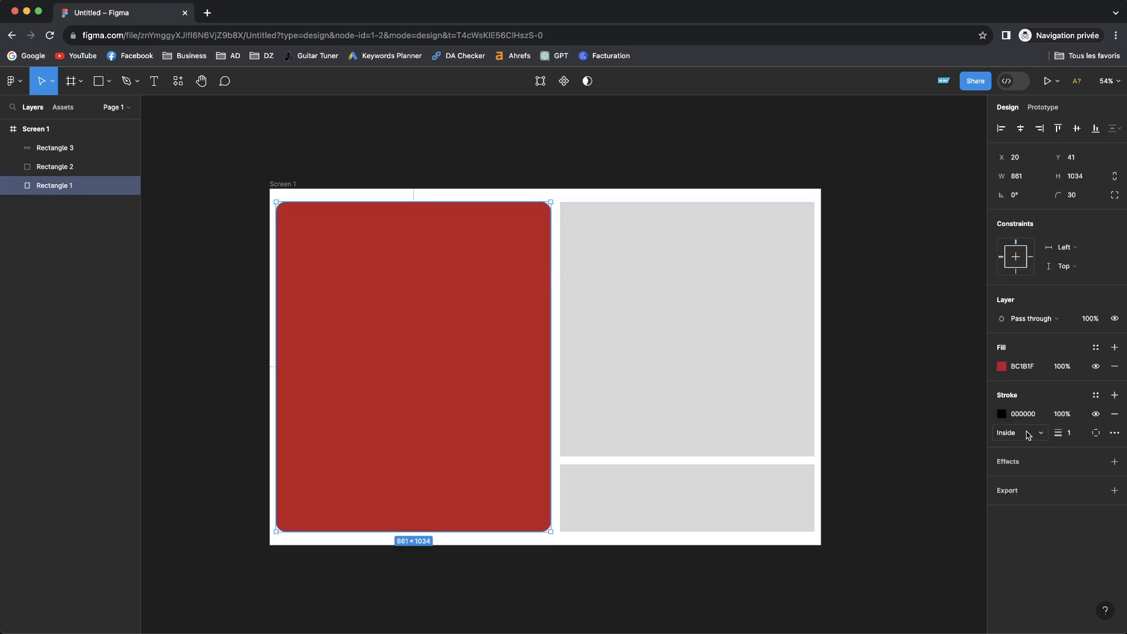
{"action": "mouse_move", "coordinate": [1063, 434]}
{"action": "left_mouse_down"}
{"action": "mouse_move", "coordinate": [1089, 434]}
{"action": "mouse_move", "coordinate": [1063, 435]}
{"action": "mouse_move", "coordinate": [1081, 439]}
{"action": "left_mouse_up"}
- Try the Center stroke position on the red rectangle, then set the position to Outside and the stroke weight to 5
{"action": "left_click", "coordinate": [1008, 432]}
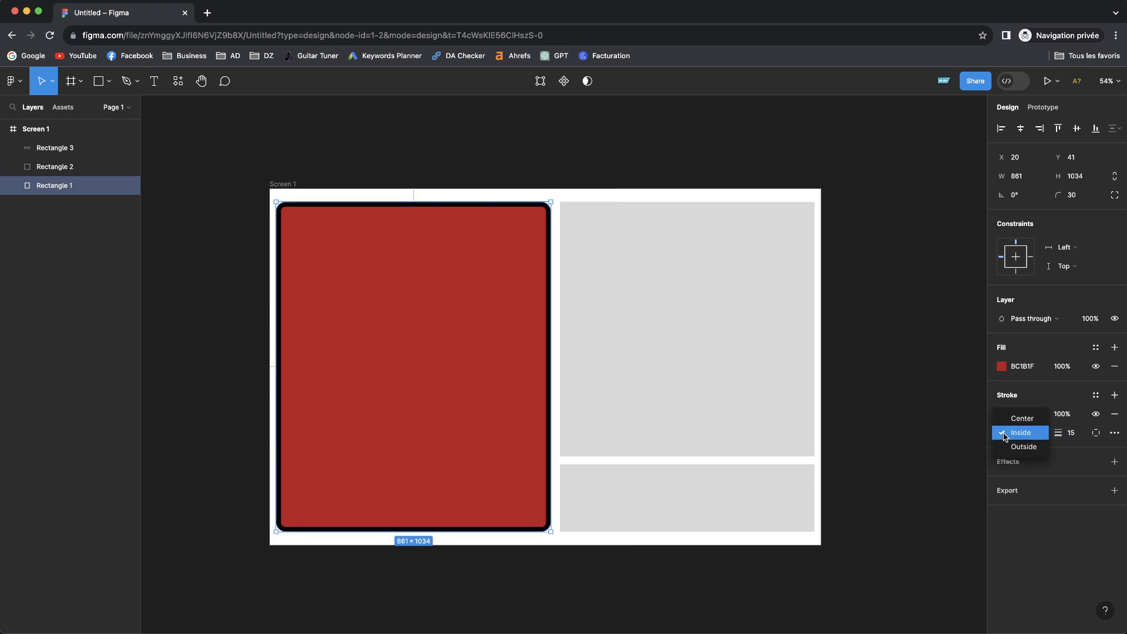
{"action": "left_click", "coordinate": [1010, 450]}
{"action": "left_click", "coordinate": [1008, 431]}
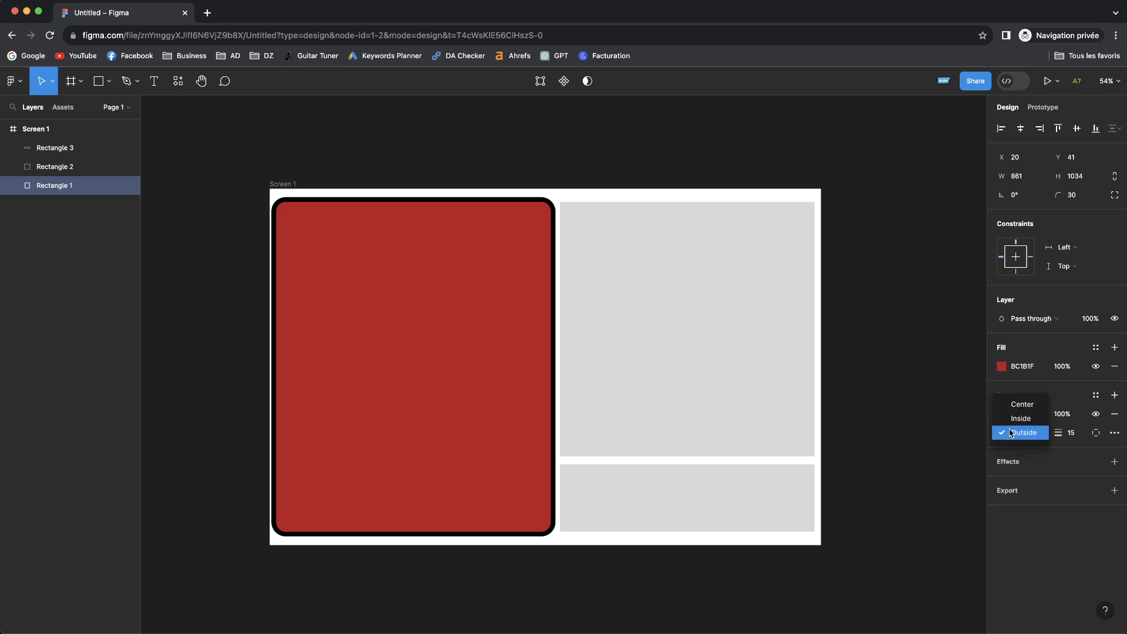
{"action": "left_click", "coordinate": [1019, 403]}
{"action": "left_click", "coordinate": [1008, 433]}
{"action": "left_click", "coordinate": [1013, 449]}
{"action": "mouse_move", "coordinate": [1058, 432]}
{"action": "left_mouse_down"}
{"action": "mouse_move", "coordinate": [1037, 435]}
{"action": "mouse_move", "coordinate": [1051, 435]}
{"action": "left_mouse_up"}
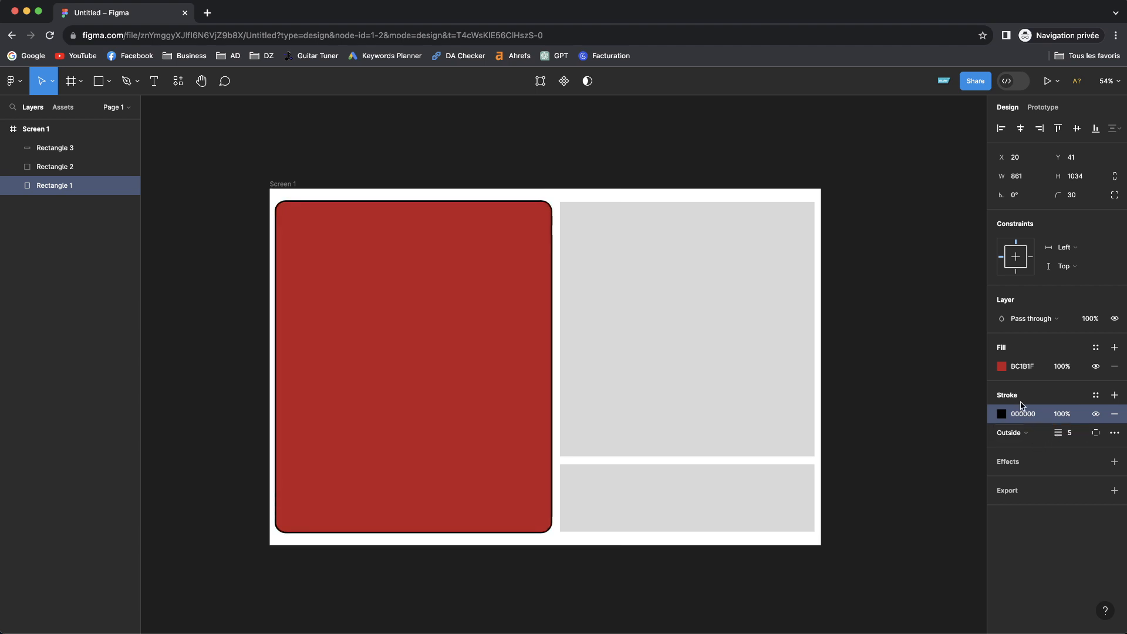
- Set the red rectangle's stroke colour to 020000, and toggle the stroke's visibility off and on, leaving it visible
{"action": "left_click", "coordinate": [1001, 413]}
{"action": "mouse_move", "coordinate": [845, 415]}
{"action": "left_mouse_down"}
{"action": "mouse_move", "coordinate": [810, 326]}
{"action": "mouse_move", "coordinate": [845, 443]}
{"action": "mouse_move", "coordinate": [1026, 472]}
{"action": "left_mouse_up"}
{"action": "left_click", "coordinate": [1095, 414]}
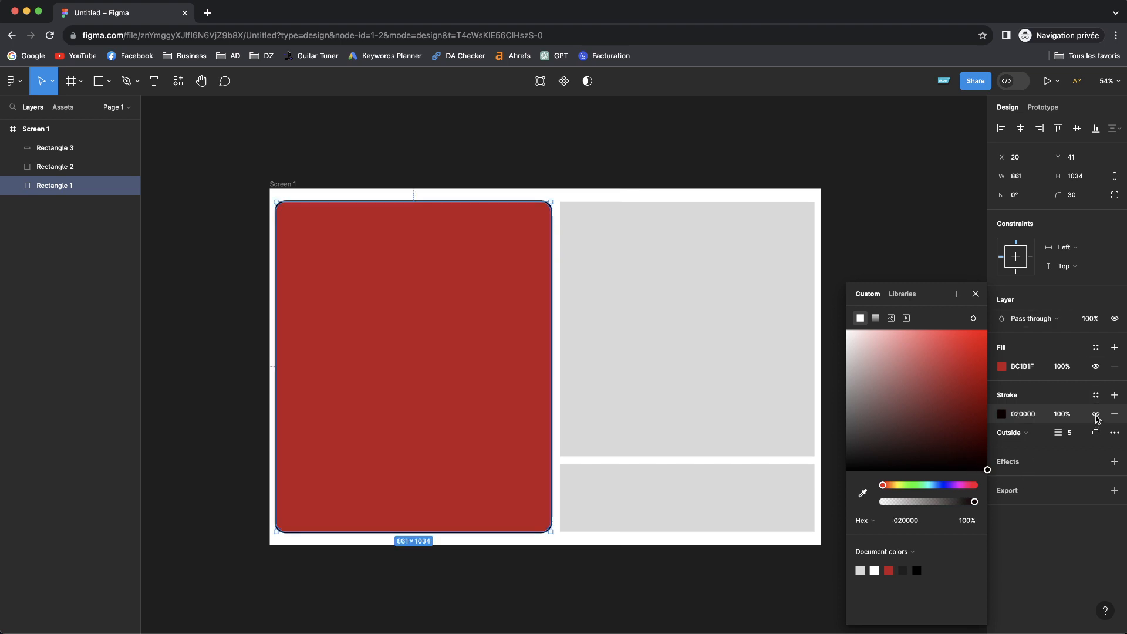
{"action": "left_click", "coordinate": [1095, 414]}
{"action": "left_click", "coordinate": [1095, 414]}
{"action": "left_click", "coordinate": [1095, 414]}
{"action": "left_click", "coordinate": [1095, 414]}
{"action": "left_click", "coordinate": [1095, 415]}
{"action": "left_click", "coordinate": [1064, 414]}
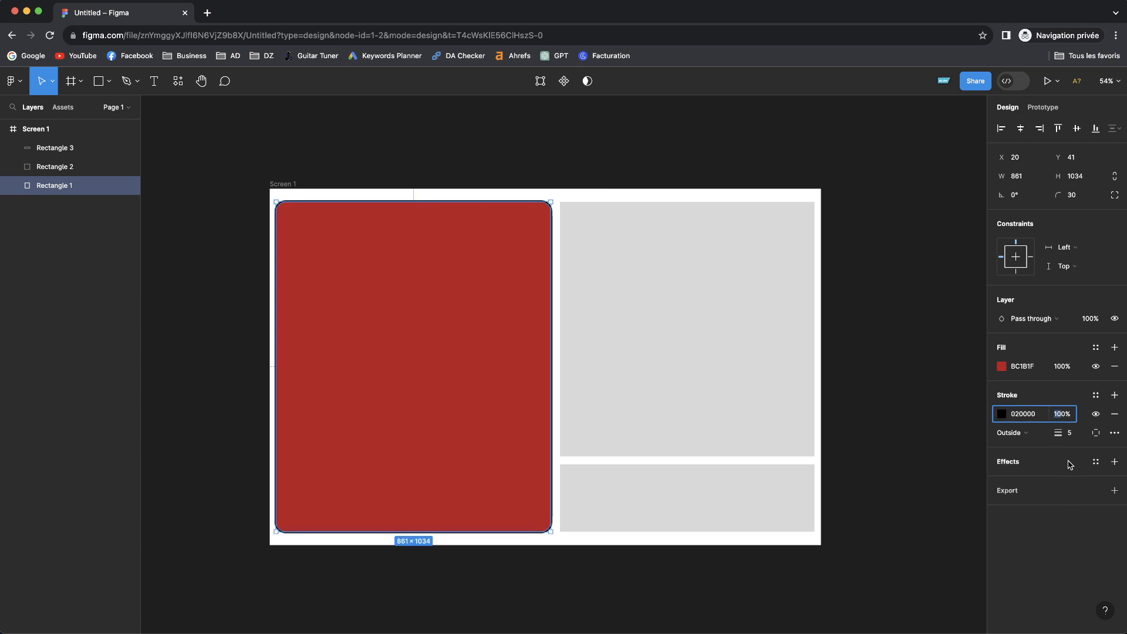
- Add a drop shadow effect to the red rectangle and check the available effect types
{"action": "left_click", "coordinate": [1096, 462]}
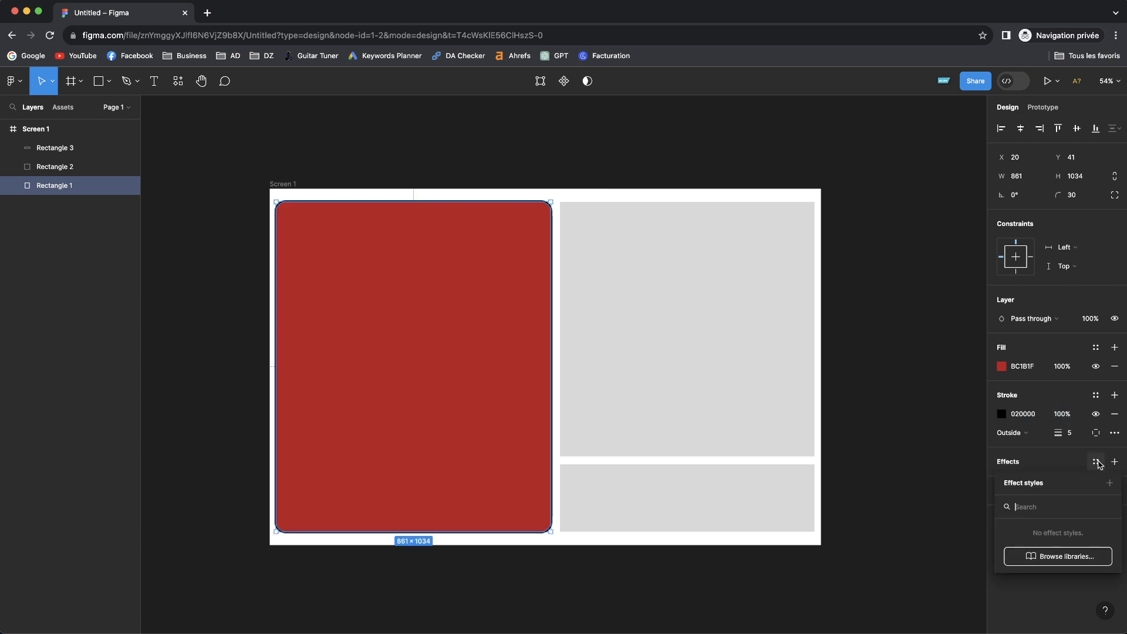
{"action": "left_click", "coordinate": [1095, 463]}
{"action": "left_click", "coordinate": [1096, 463]}
{"action": "left_click", "coordinate": [1114, 462]}
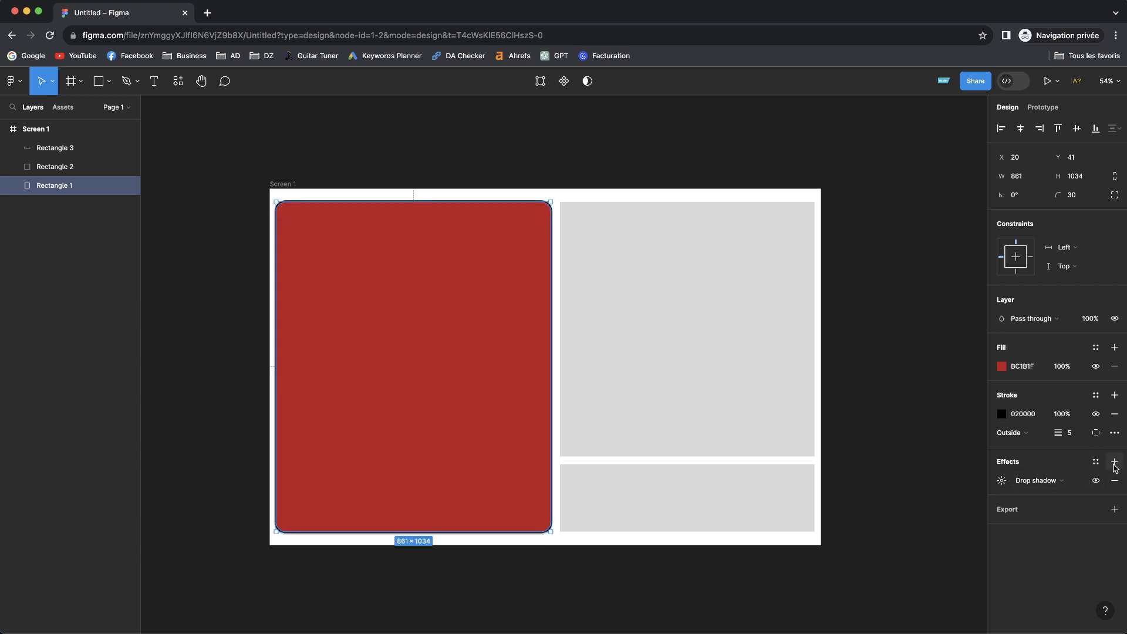
{"action": "left_click", "coordinate": [1020, 482]}
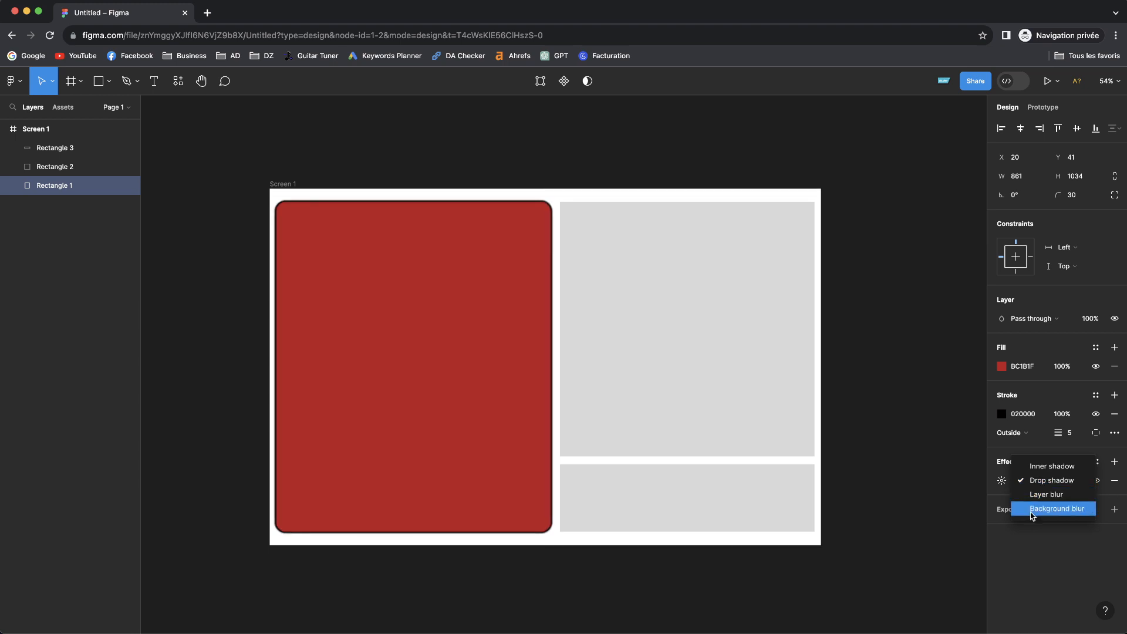
{"action": "left_click", "coordinate": [1007, 461]}
- Set the red rectangle's drop shadow to X 1, Y 1 and a blur of 30
{"action": "left_click", "coordinate": [1002, 482]}
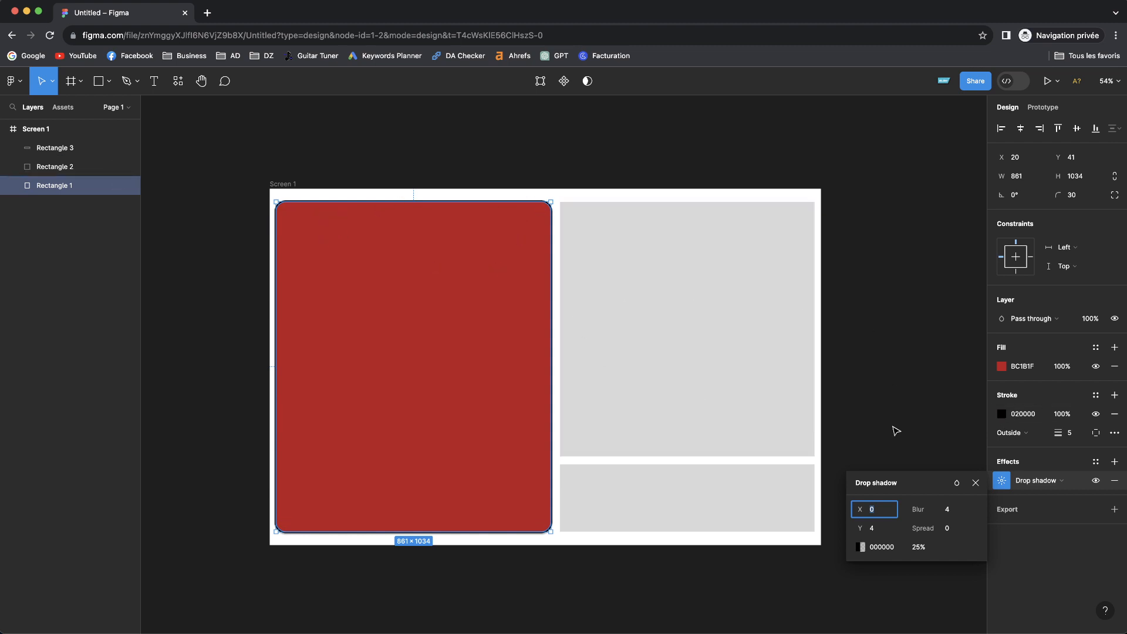
{"action": "left_click", "coordinate": [879, 528]}
{"action": "type", "text": "1"}
{"action": "left_click", "coordinate": [934, 509]}
{"action": "type", "text": "30"}
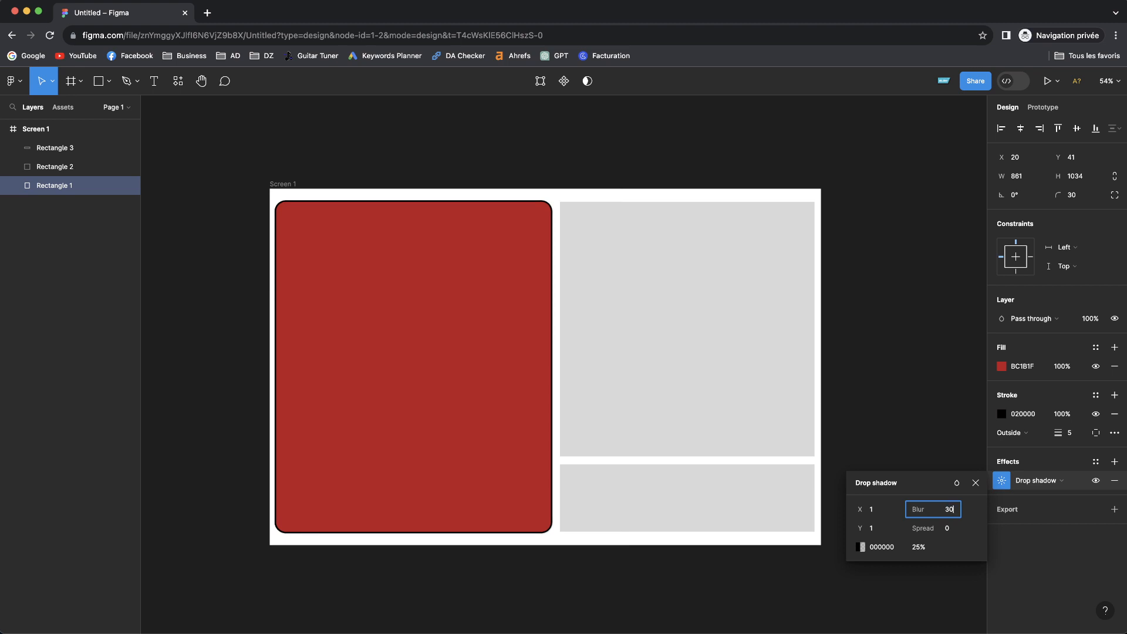
{"action": "key", "text": "Return"}
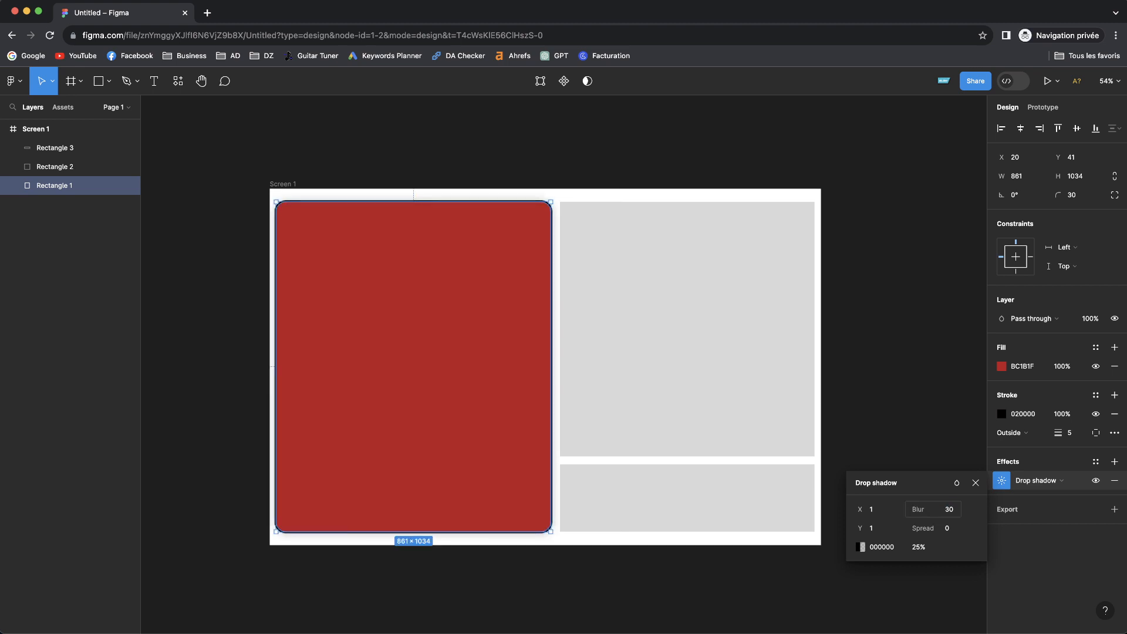
{"action": "left_click", "coordinate": [903, 231]}
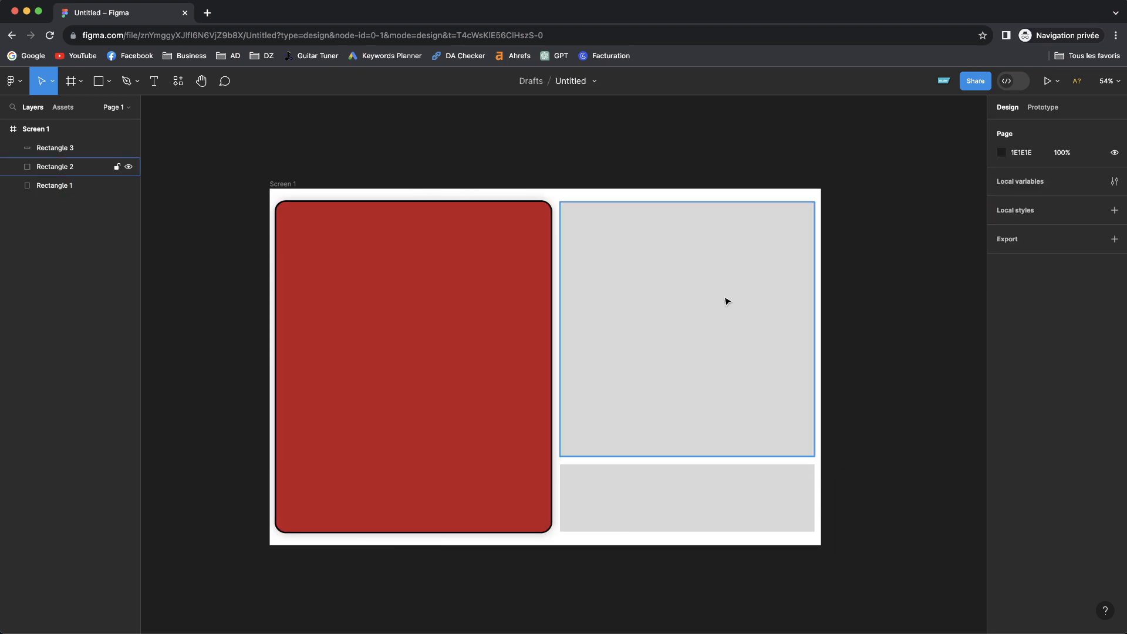
- Set the spread of the red rectangle's drop shadow to 30
{"action": "left_click", "coordinate": [407, 374]}
{"action": "left_click", "coordinate": [1002, 481]}
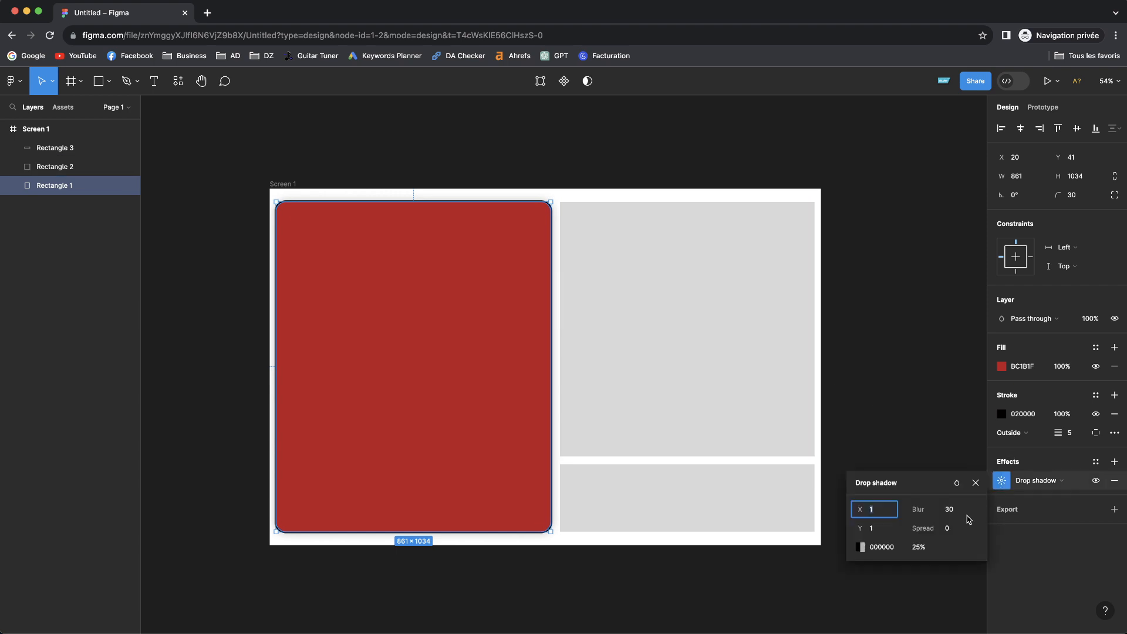
{"action": "left_click", "coordinate": [955, 530]}
{"action": "type", "text": "30"}
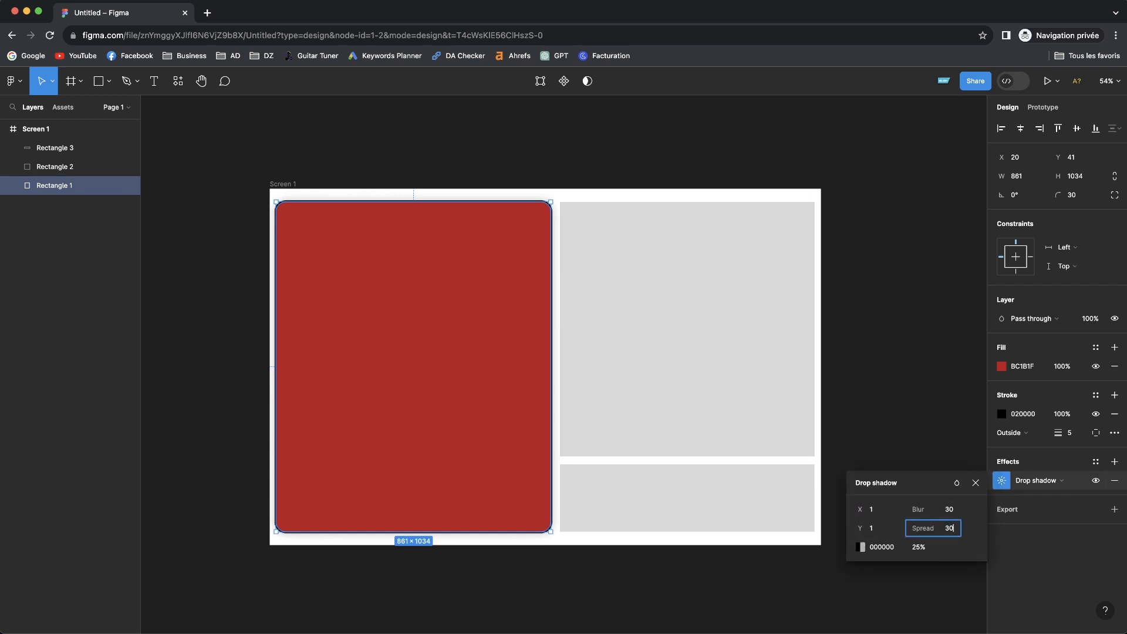
{"action": "key", "text": "Return"}
{"action": "left_click", "coordinate": [542, 595]}
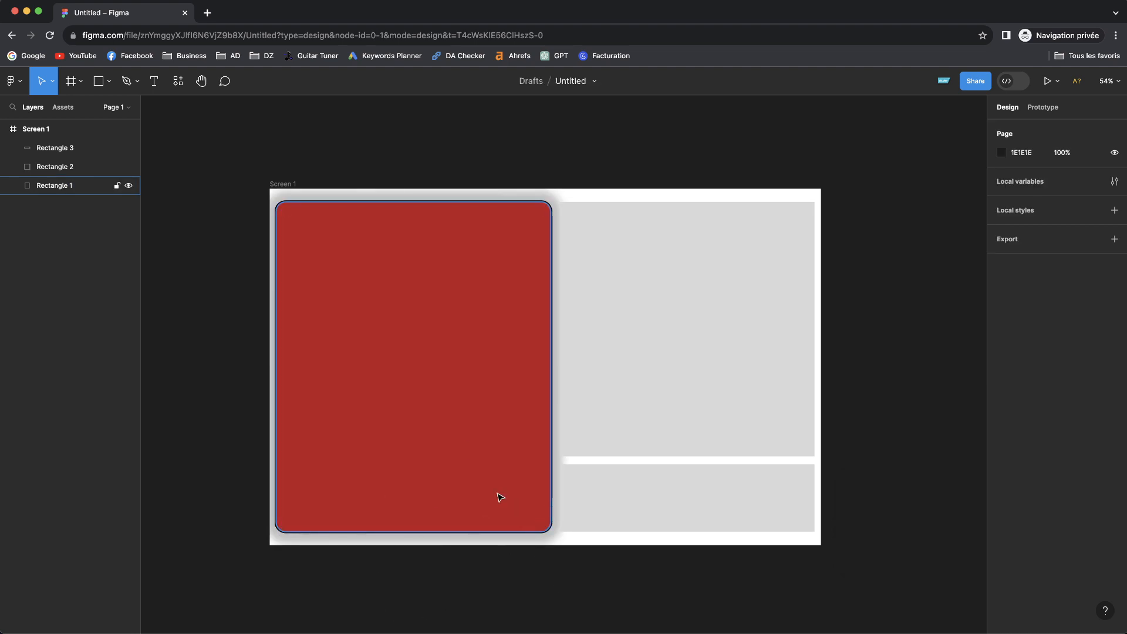
- Try a blur of 10 on the red rectangle's drop shadow, and remove the drop shadow effect
{"action": "left_click", "coordinate": [417, 448]}
{"action": "left_click", "coordinate": [1001, 479]}
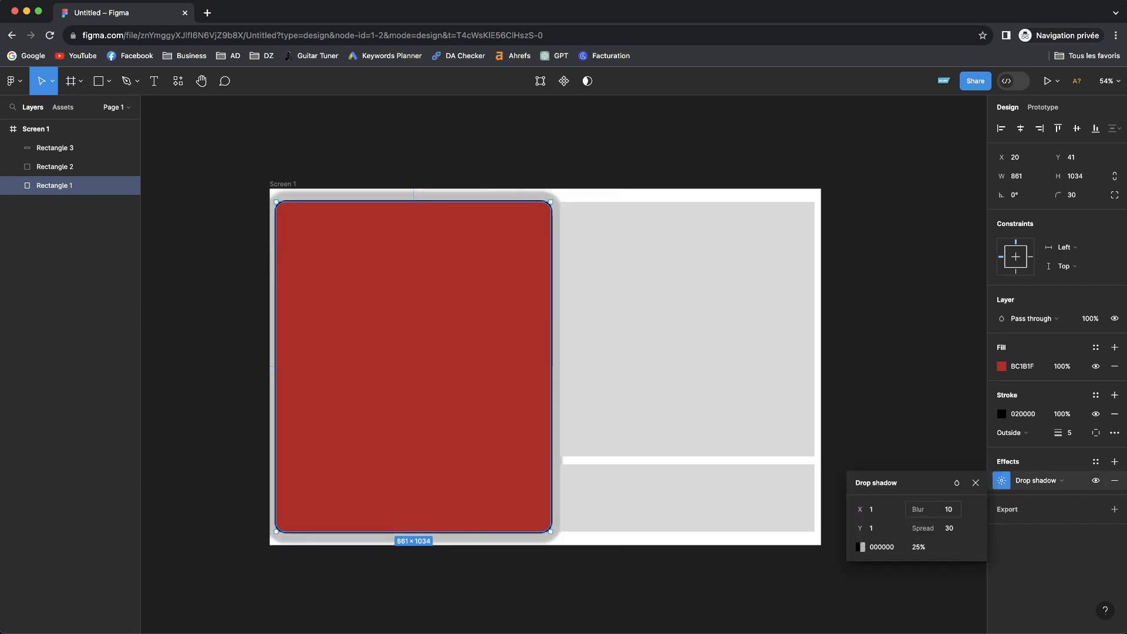
{"action": "left_click", "coordinate": [860, 547]}
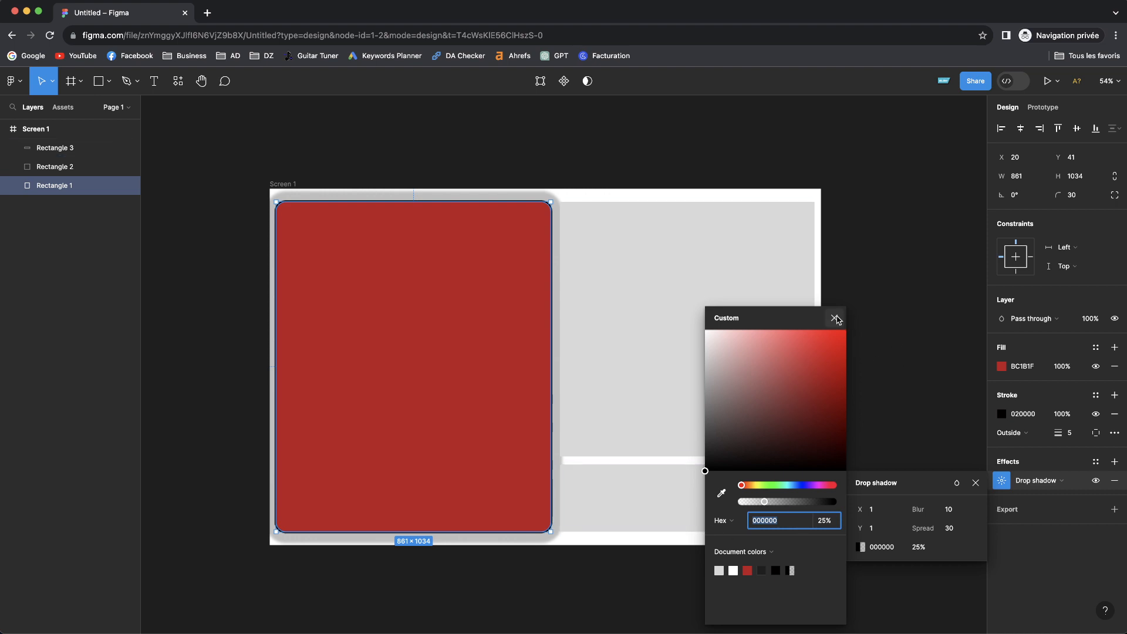
{"action": "left_click", "coordinate": [834, 317]}
{"action": "left_click", "coordinate": [1115, 485]}
{"action": "left_click", "coordinate": [1115, 483]}
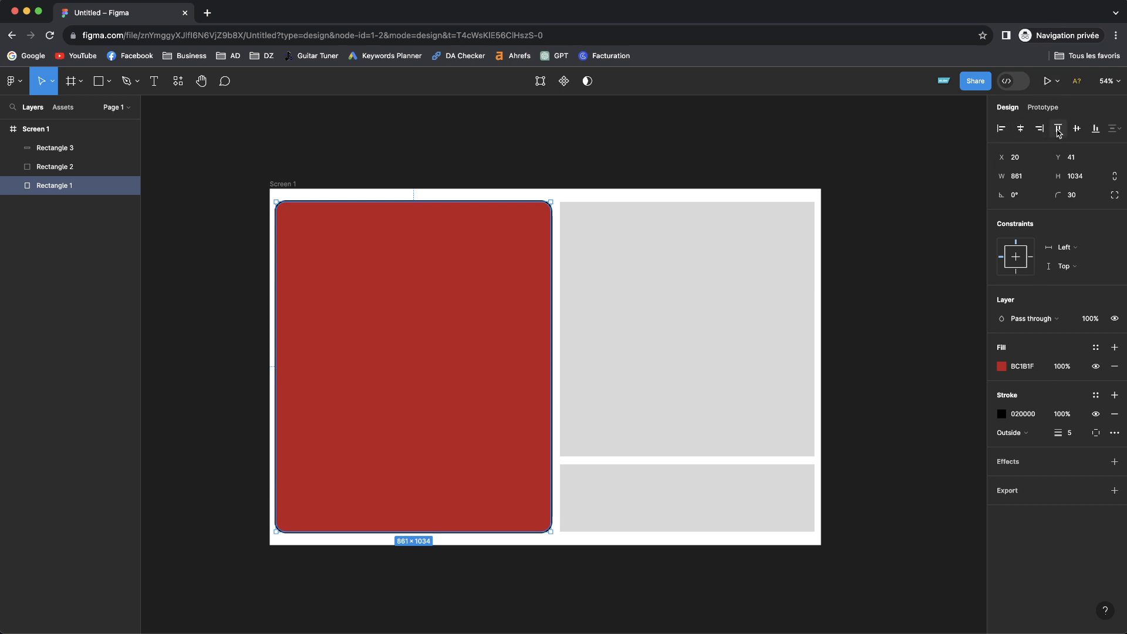
- Try left and horizontal-centre alignment on the red rectangle, and move it back to about X 24, Y 42
{"action": "left_click", "coordinate": [1001, 129]}
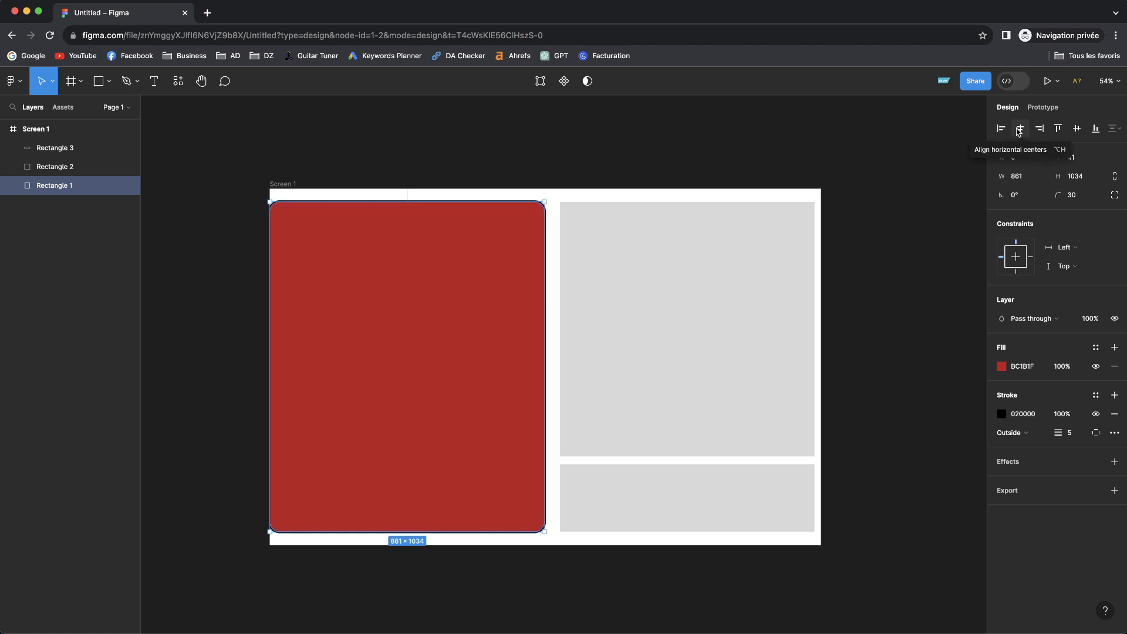
{"action": "left_click", "coordinate": [1020, 128]}
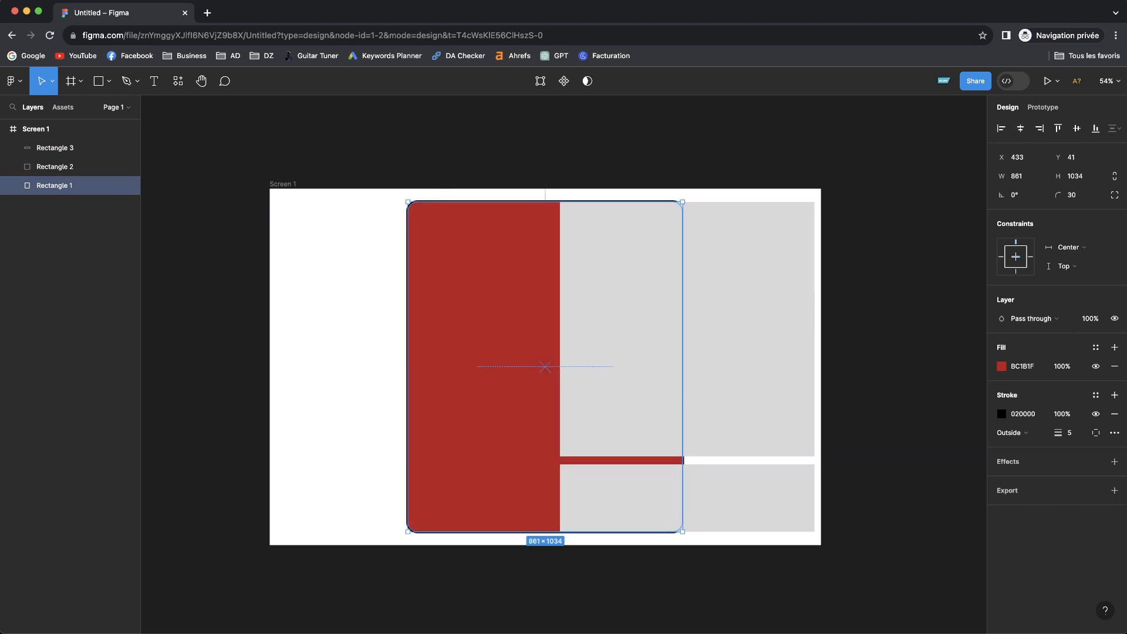
{"action": "left_click", "coordinate": [1001, 128]}
{"action": "left_click_drag", "start_coordinate": [410, 276], "coordinate": [415, 277]}
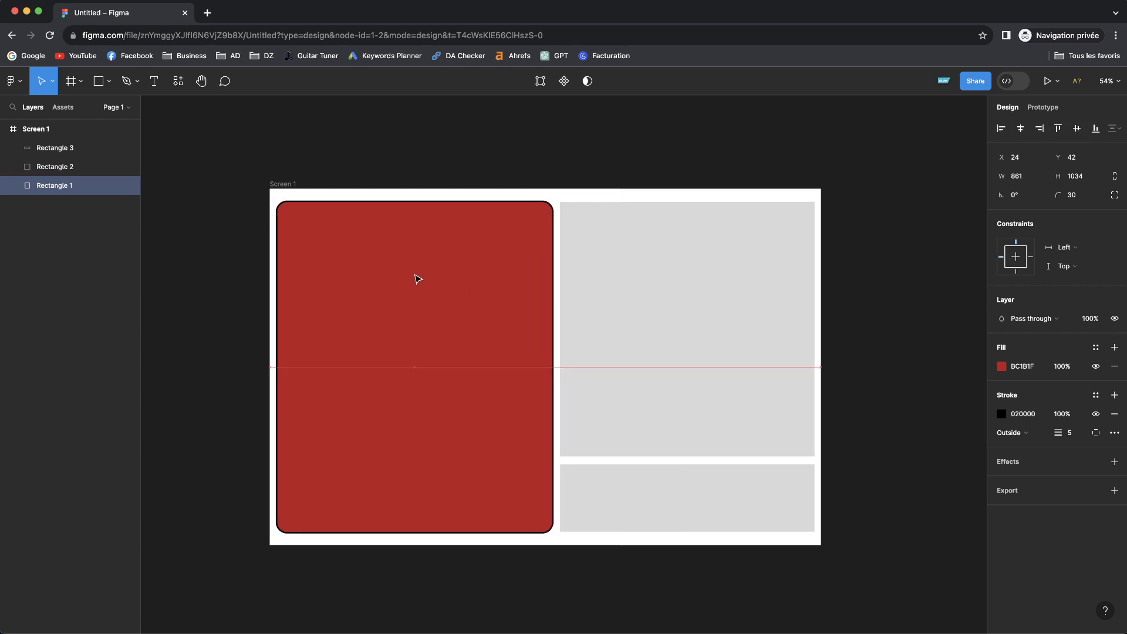
{"action": "left_click", "coordinate": [937, 315]}
- Add the text "Ceci est un bouton" on the lower grey rectangle
{"action": "left_click", "coordinate": [662, 291]}
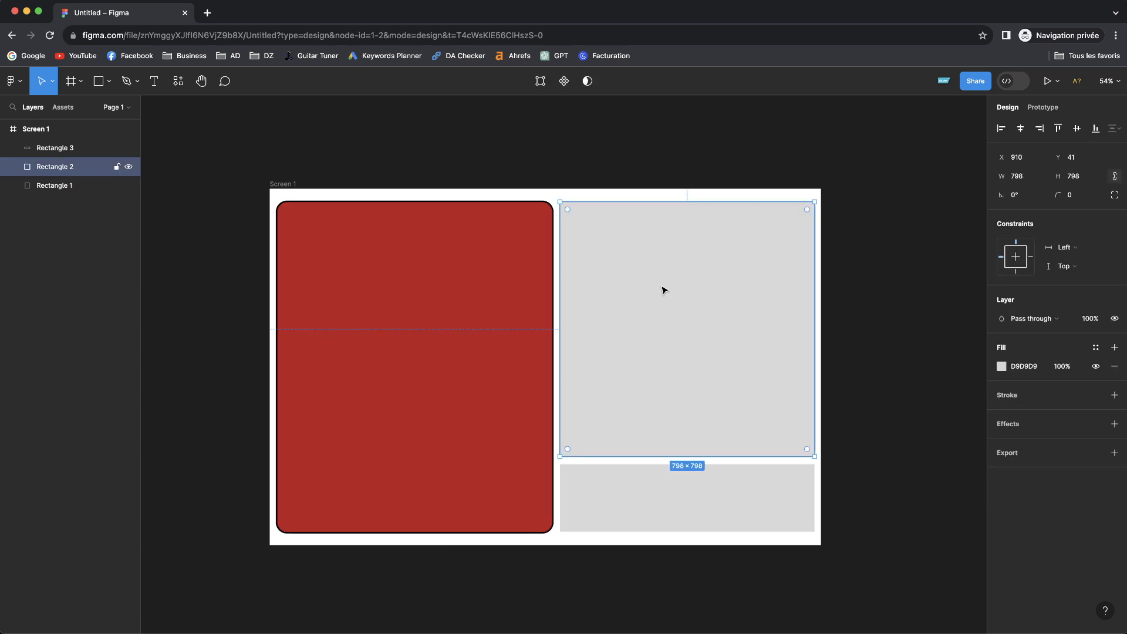
{"action": "left_click", "coordinate": [716, 496]}
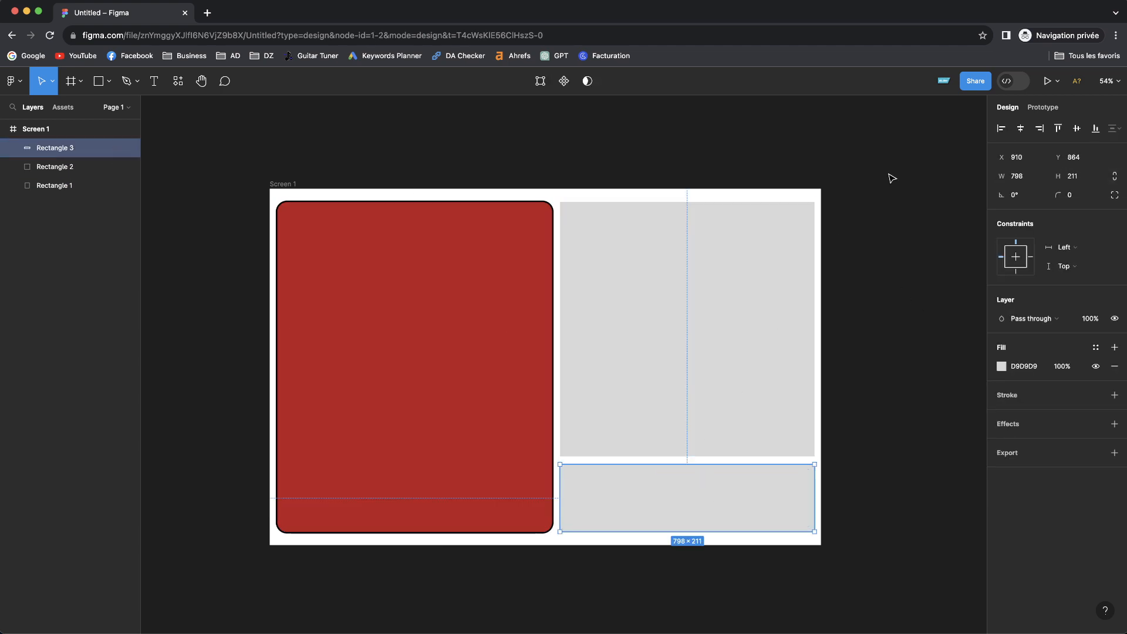
{"action": "left_click", "coordinate": [155, 85]}
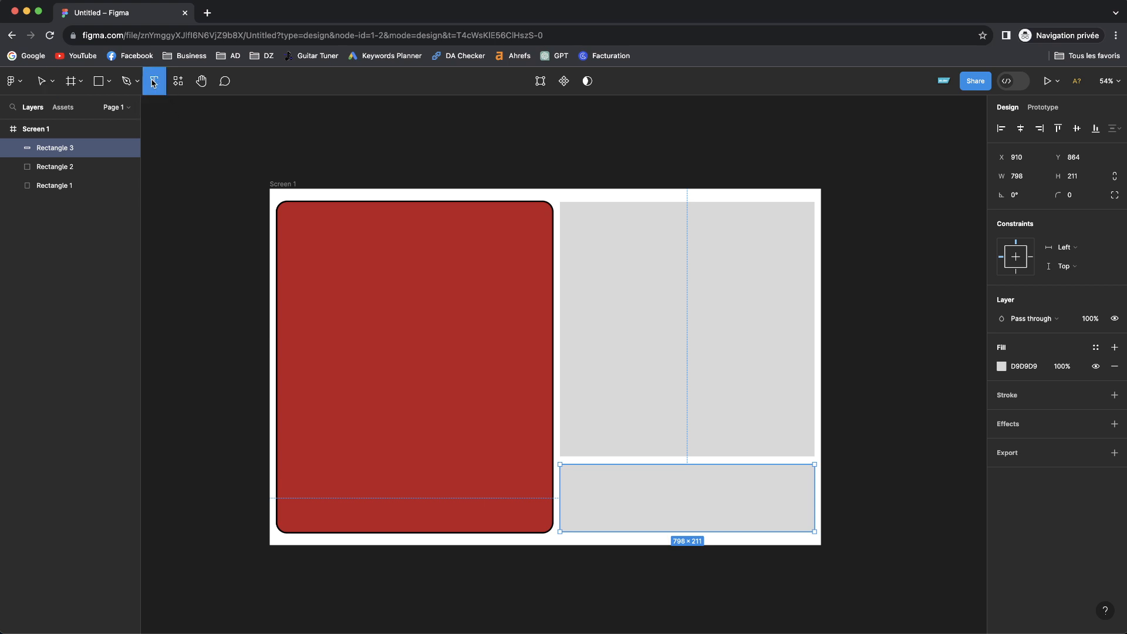
{"action": "left_click", "coordinate": [645, 501]}
{"action": "type", "text": "Ceci"}
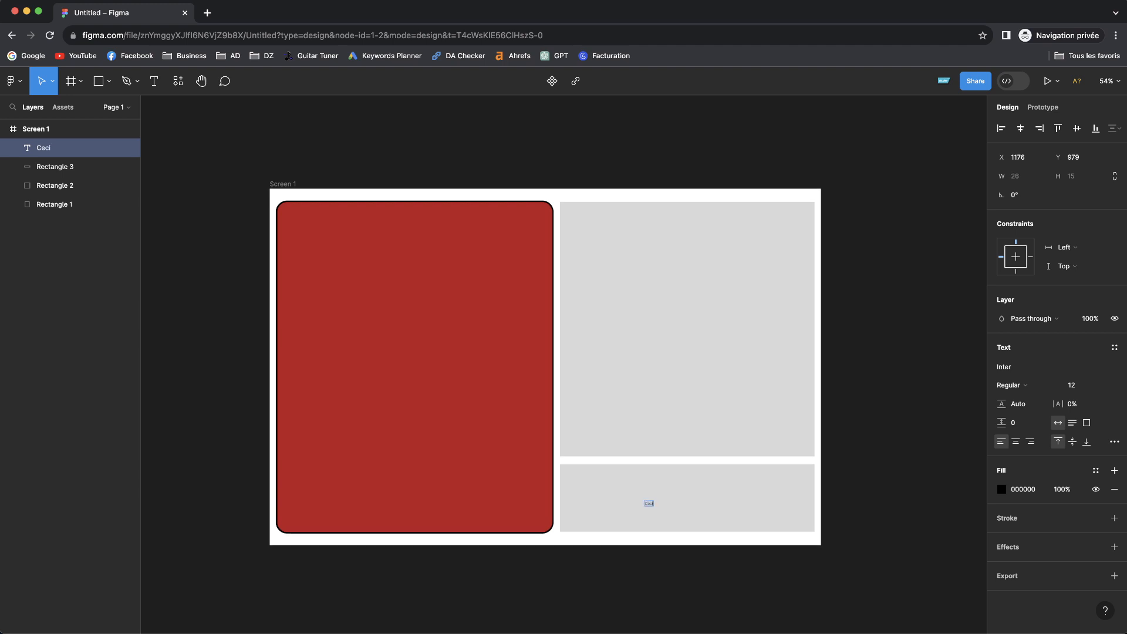
{"action": "type", "text": " est un bouton"}
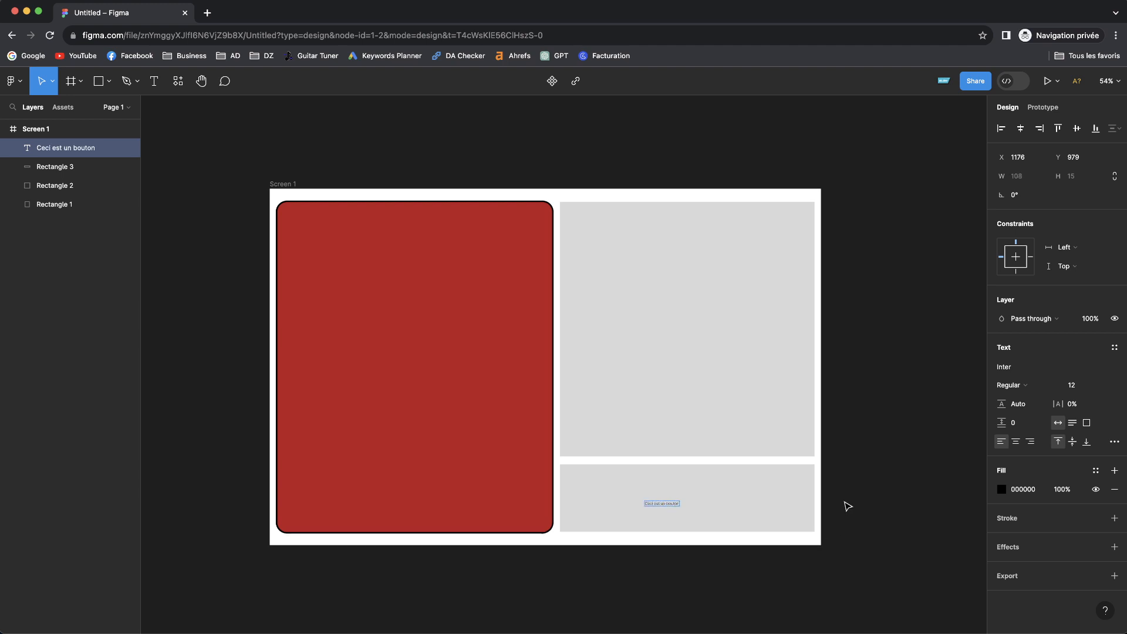
- Set the "Ceci est un bouton" text to the Black weight at font size 40
{"action": "key", "text": "super+a"}
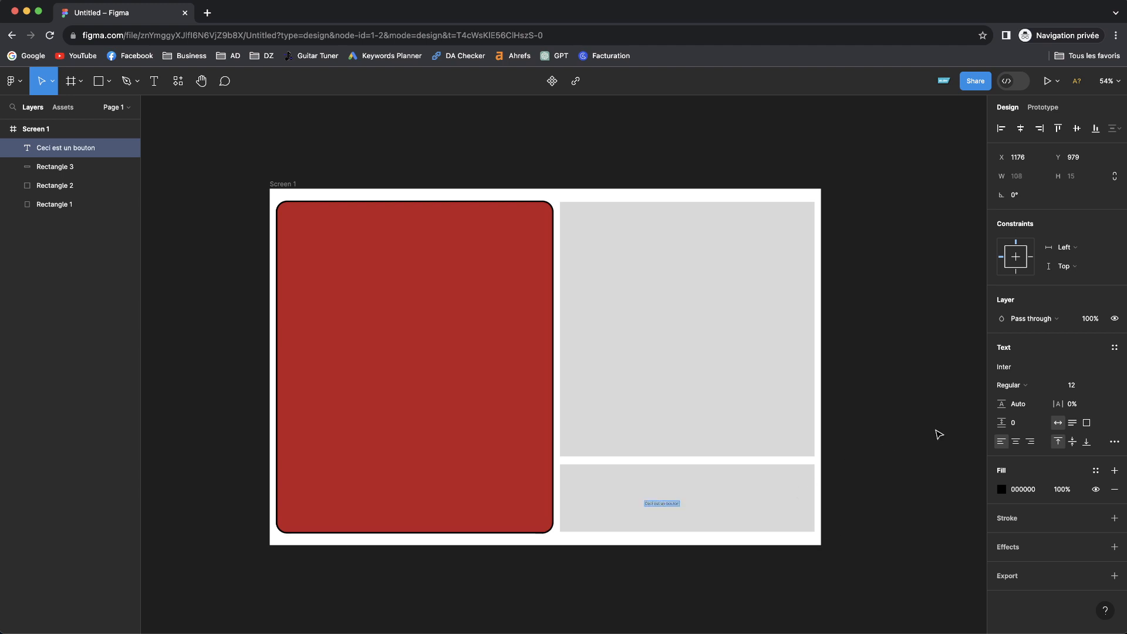
{"action": "left_click", "coordinate": [1024, 373]}
{"action": "left_click", "coordinate": [1021, 372]}
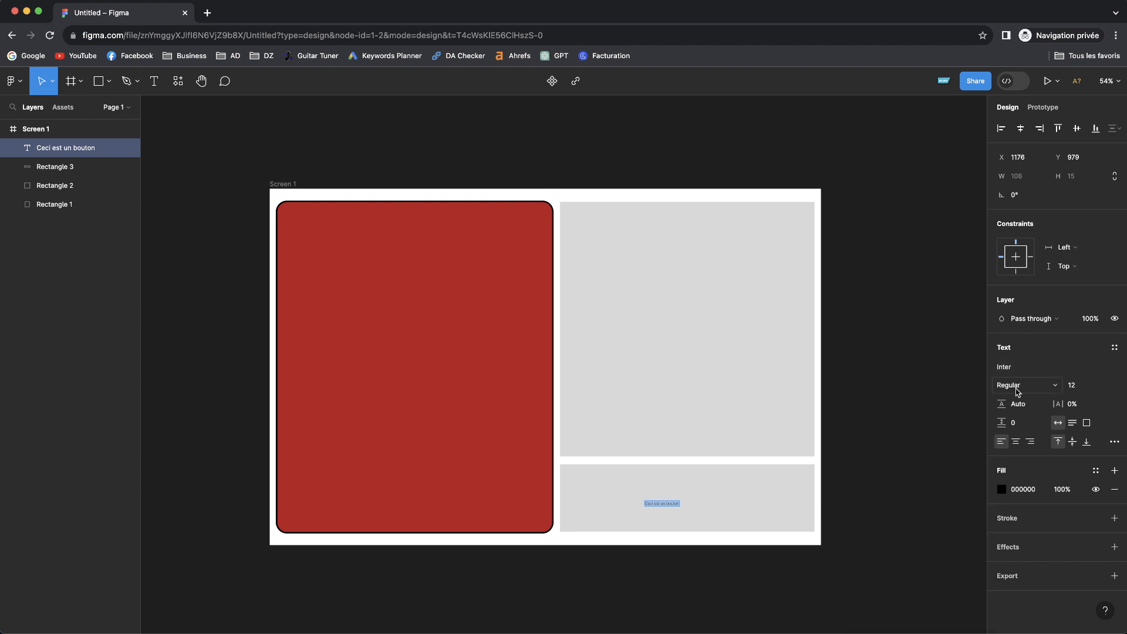
{"action": "left_click", "coordinate": [1044, 390]}
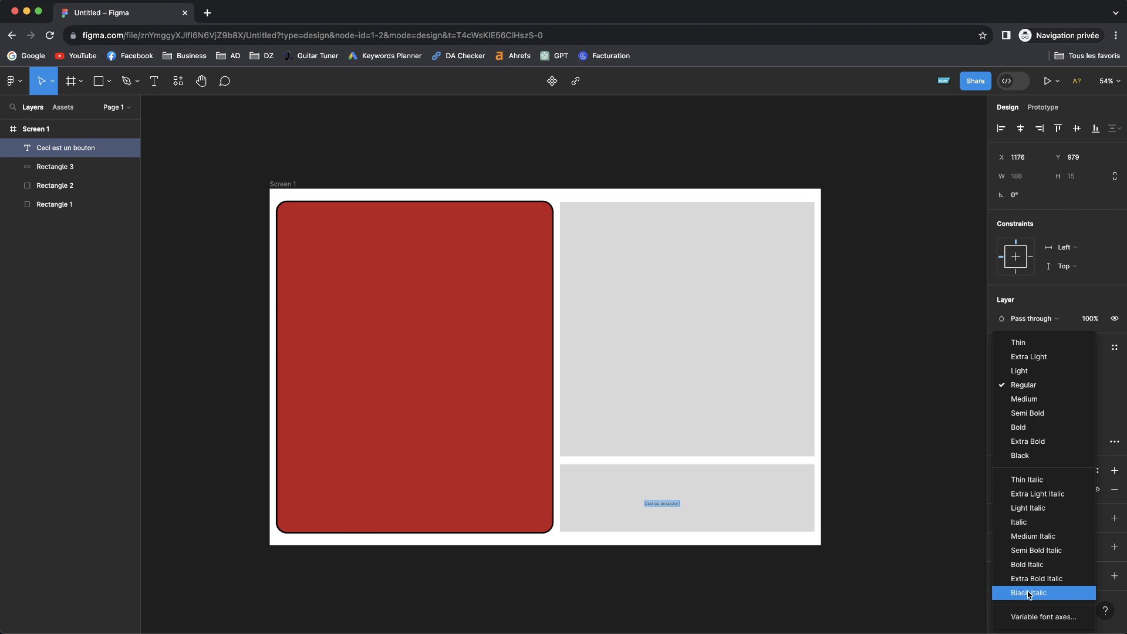
{"action": "left_click", "coordinate": [1025, 456]}
{"action": "left_click", "coordinate": [1098, 384]}
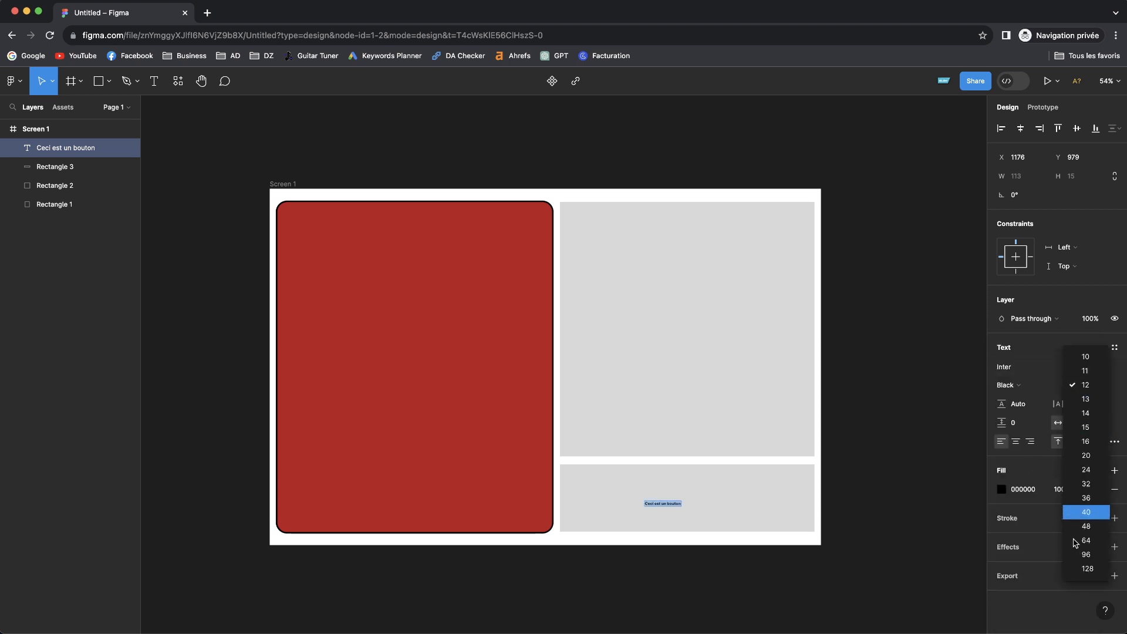
{"action": "left_click", "coordinate": [1090, 510]}
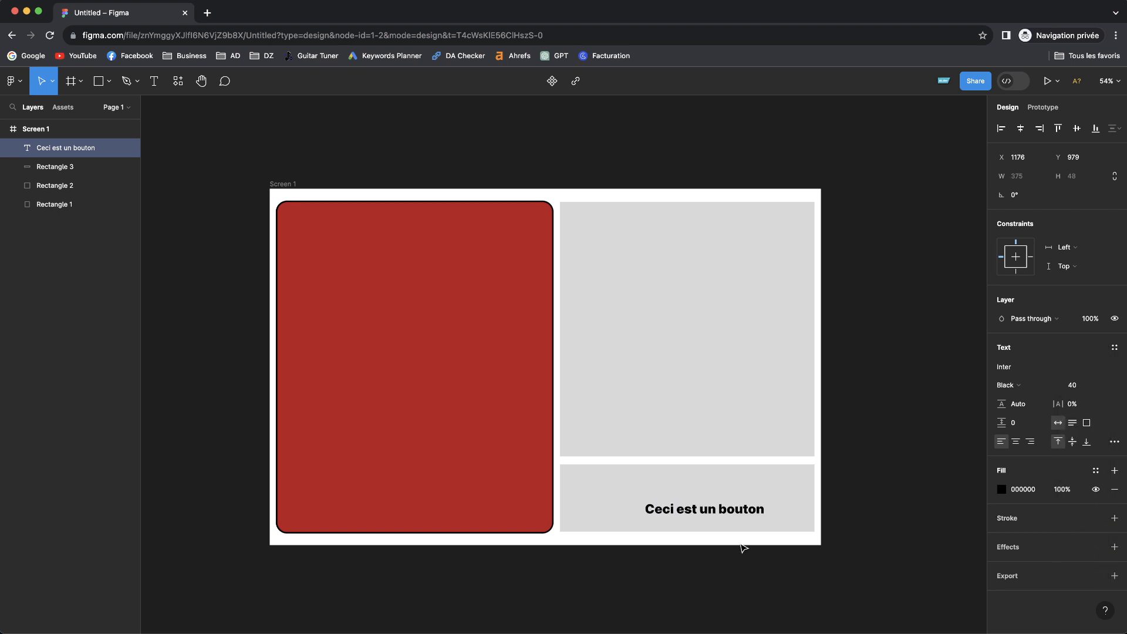
- Move the "Ceci est un bouton" text to about X 1143, Y 946 within the lower grey rectangle
{"action": "left_click_drag", "start_coordinate": [733, 514], "coordinate": [716, 503]}
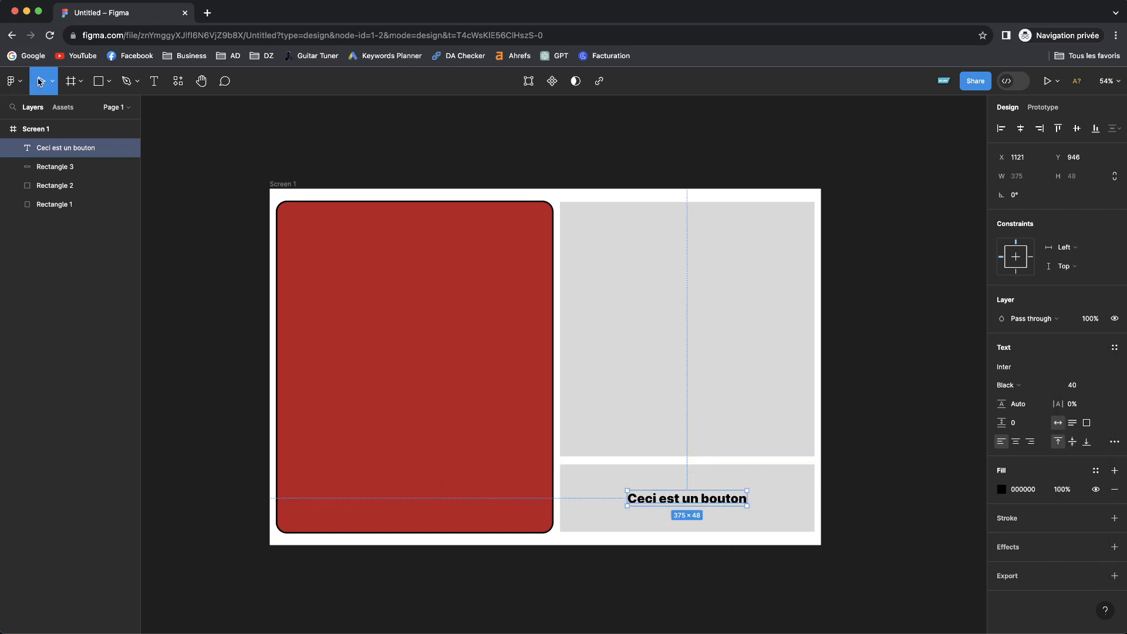
{"action": "left_click_drag", "start_coordinate": [694, 504], "coordinate": [695, 500]}
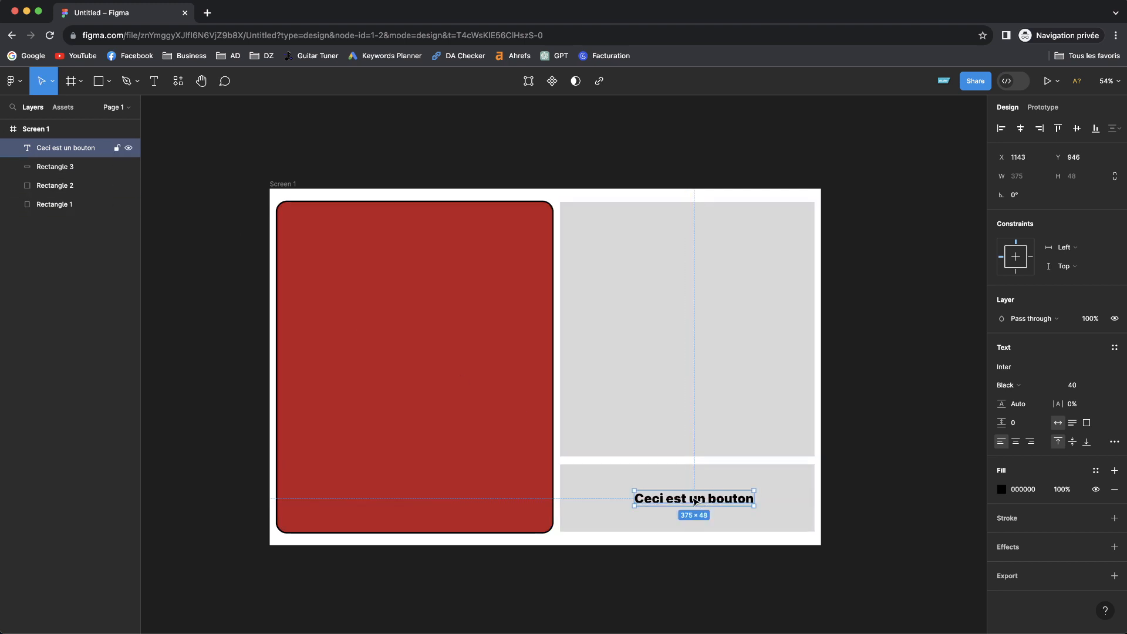
{"action": "left_click", "coordinate": [1000, 489]}
{"action": "left_click", "coordinate": [920, 431]}
{"action": "left_click_drag", "start_coordinate": [928, 435], "coordinate": [810, 476]}
{"action": "scroll", "coordinate": [886, 270], "scroll_direction": "up", "scroll_amount": 1}
{"action": "scroll", "coordinate": [812, 478], "scroll_direction": "up", "scroll_amount": 1}
{"action": "left_click", "coordinate": [889, 237]}
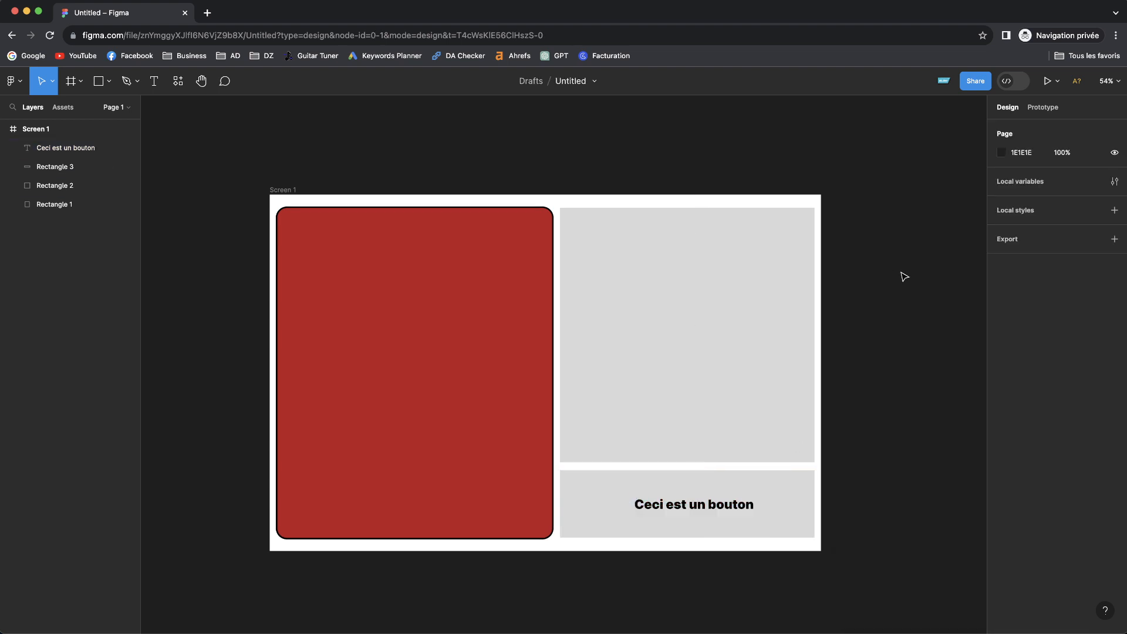
{"action": "left_click", "coordinate": [700, 511]}
{"action": "scroll", "coordinate": [863, 486], "scroll_direction": "right", "scroll_amount": 1}
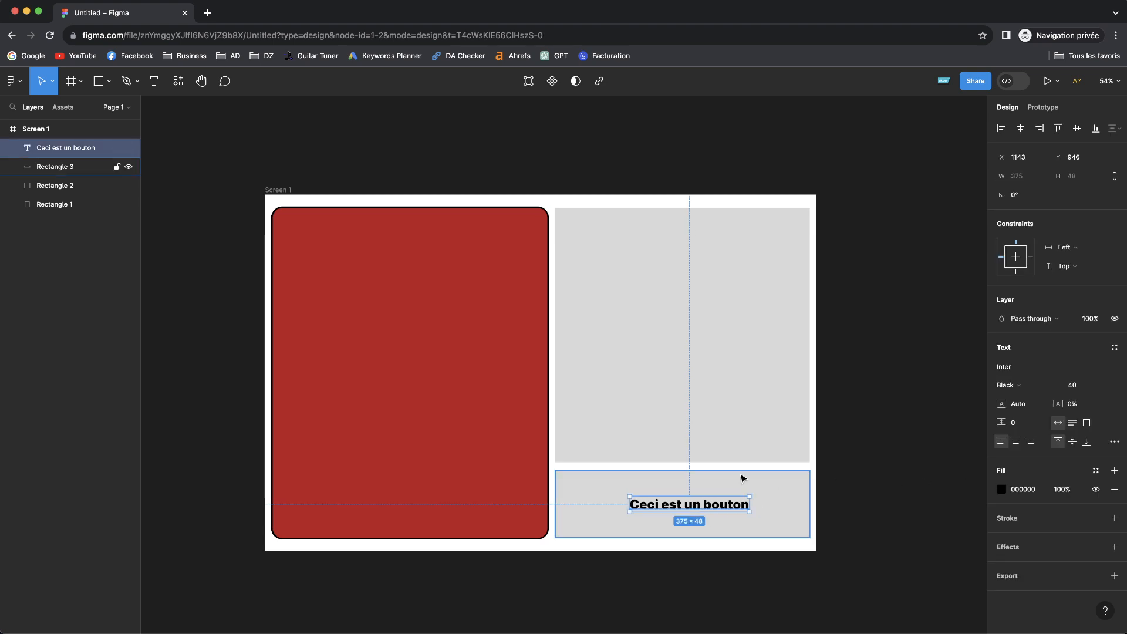
{"action": "scroll", "coordinate": [781, 482], "scroll_direction": "down", "scroll_amount": 3}
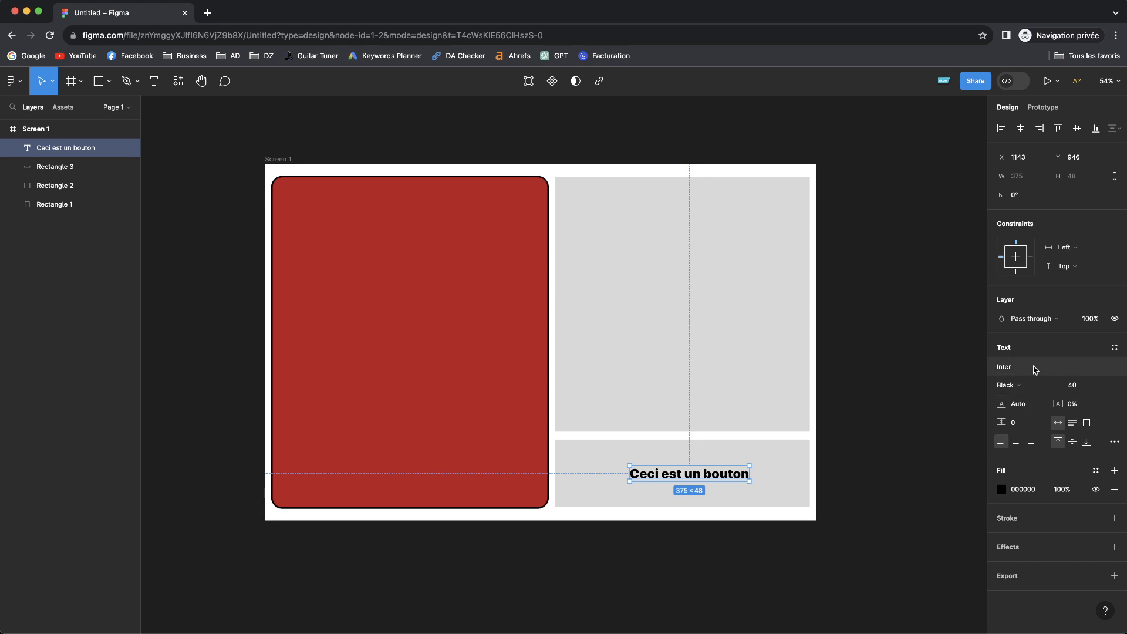
{"action": "left_click", "coordinate": [893, 370]}
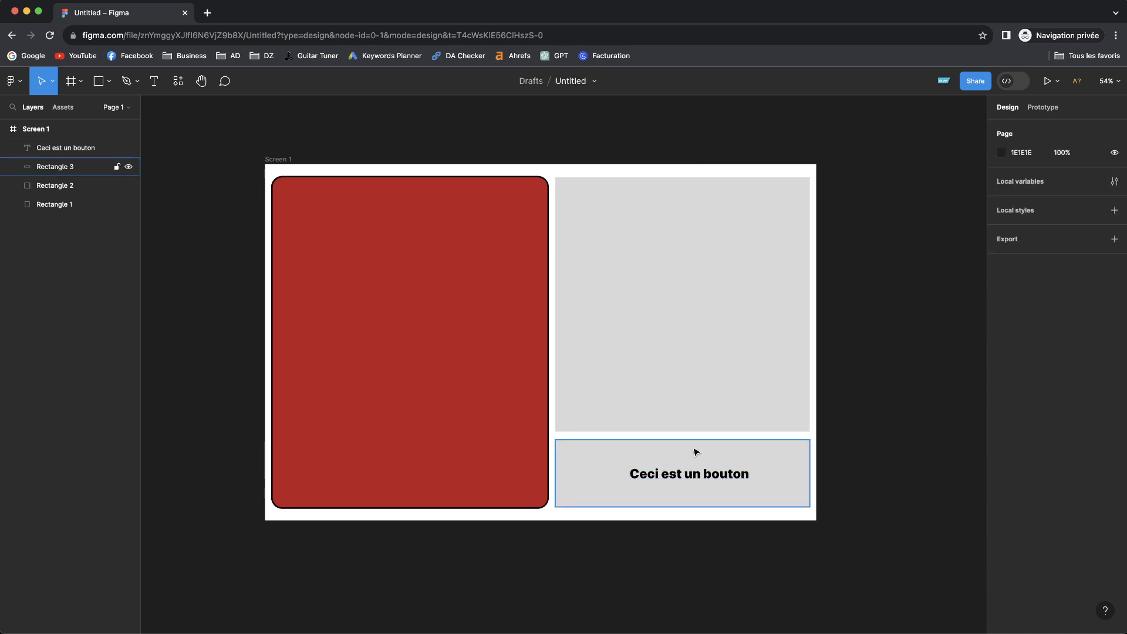
- Try to start a vector path with the Pen tool on the canvas above the Screen 1 frame
{"action": "left_click", "coordinate": [139, 83]}
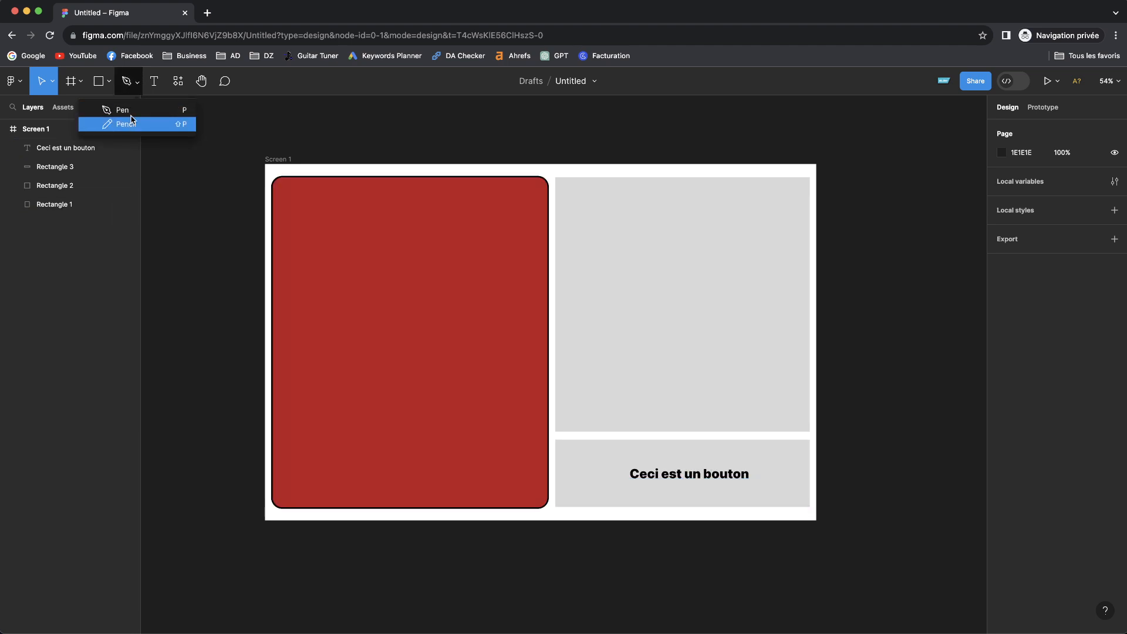
{"action": "left_click", "coordinate": [129, 88]}
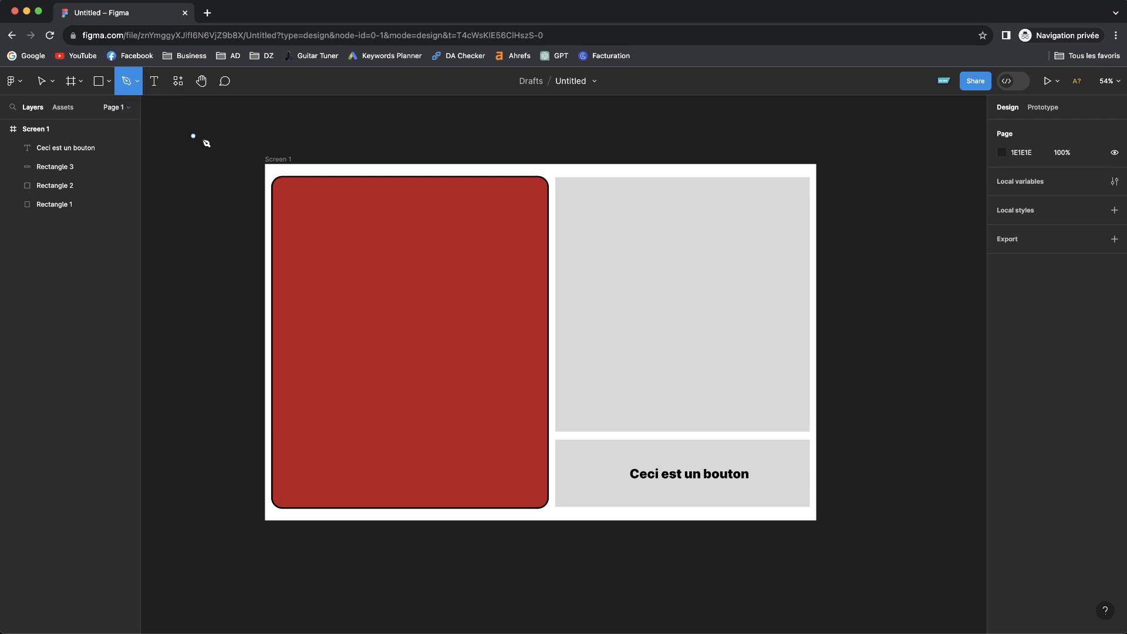
{"action": "left_click", "coordinate": [264, 130]}
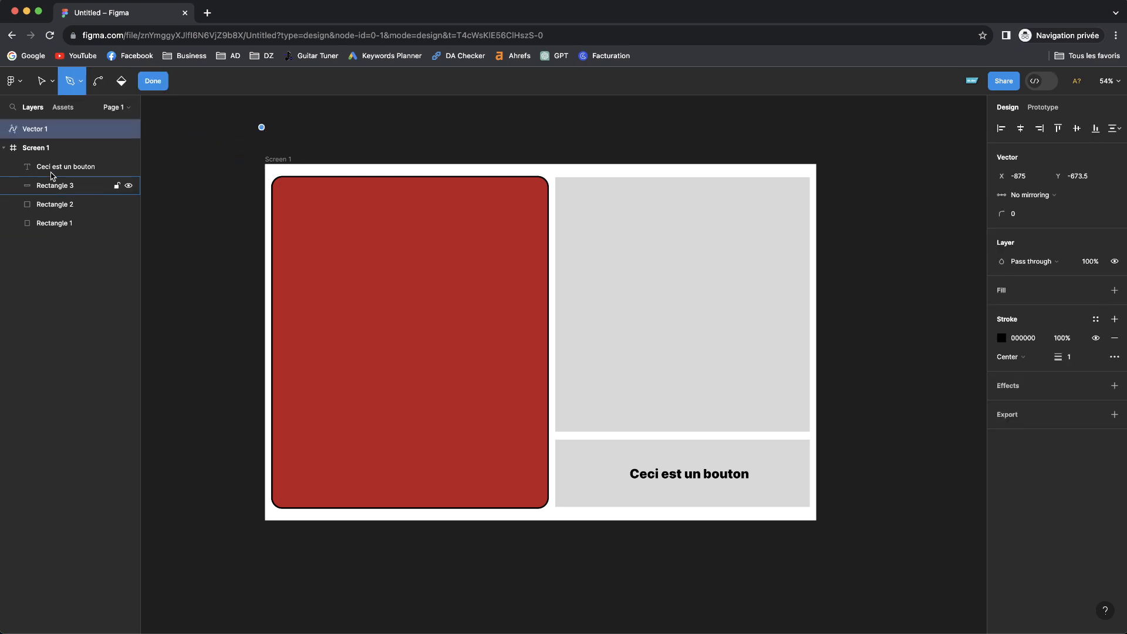
{"action": "key", "text": "Escape"}
{"action": "left_click", "coordinate": [32, 129]}
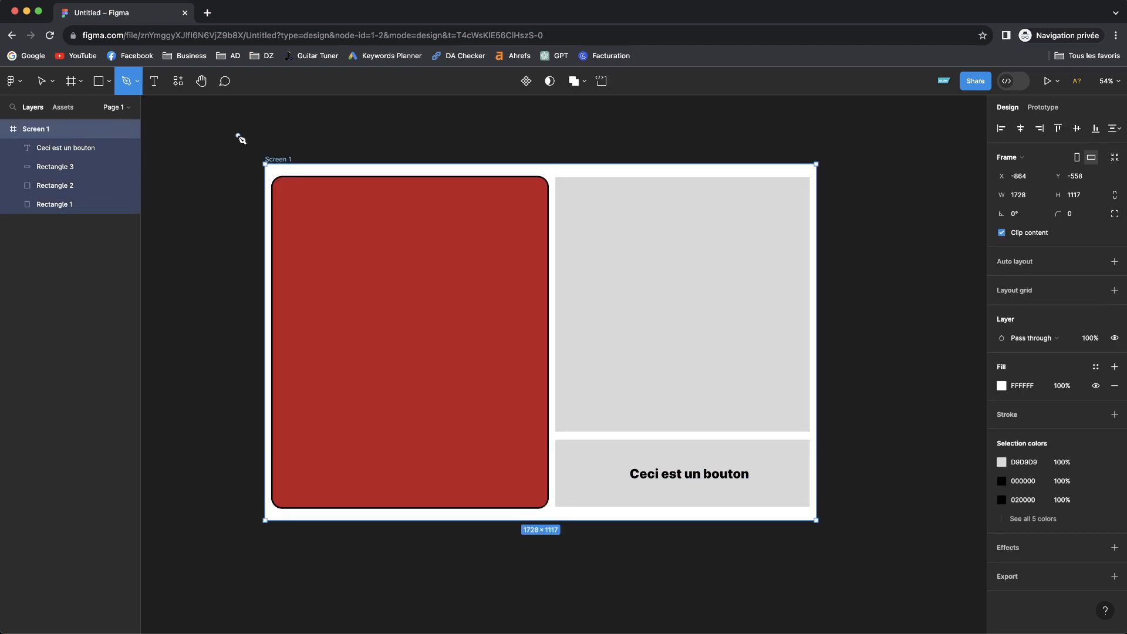
- Add a text layer reading "test" on the canvas outside the Screen 1 frame, at its upper-left corner
{"action": "left_click", "coordinate": [153, 81]}
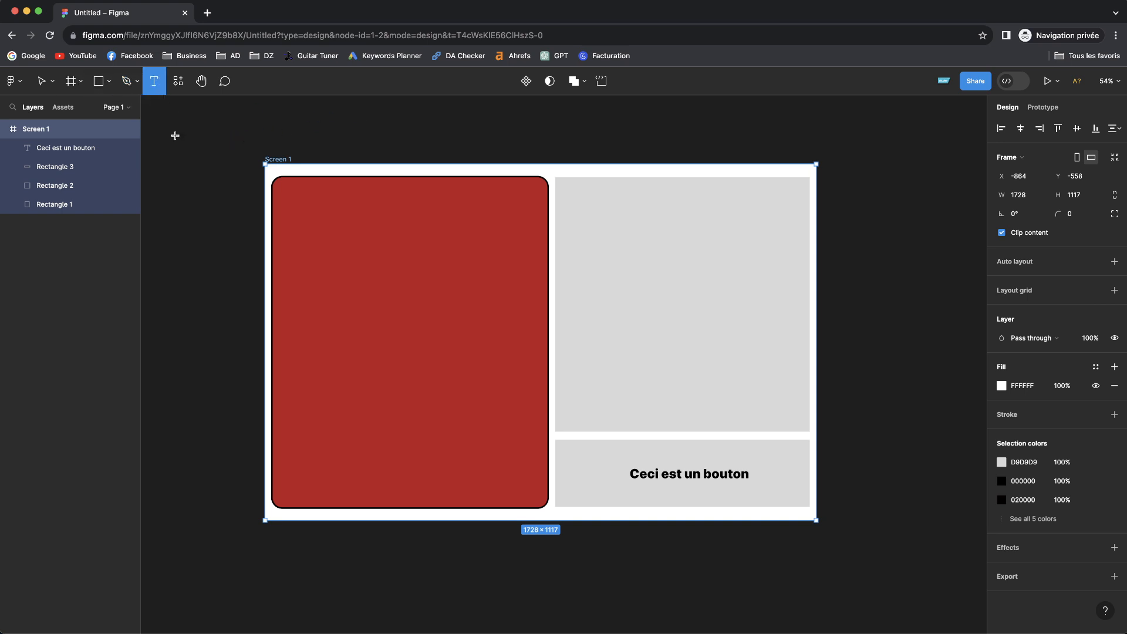
{"action": "left_click", "coordinate": [175, 135]}
{"action": "type", "text": "test"}
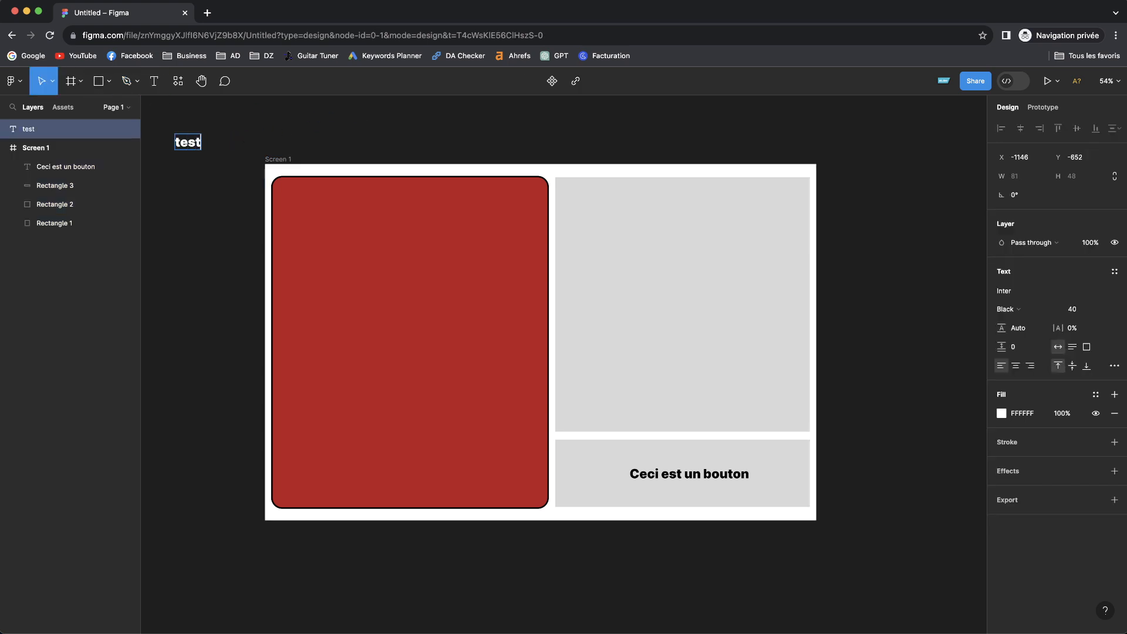
{"action": "key", "text": "Escape"}
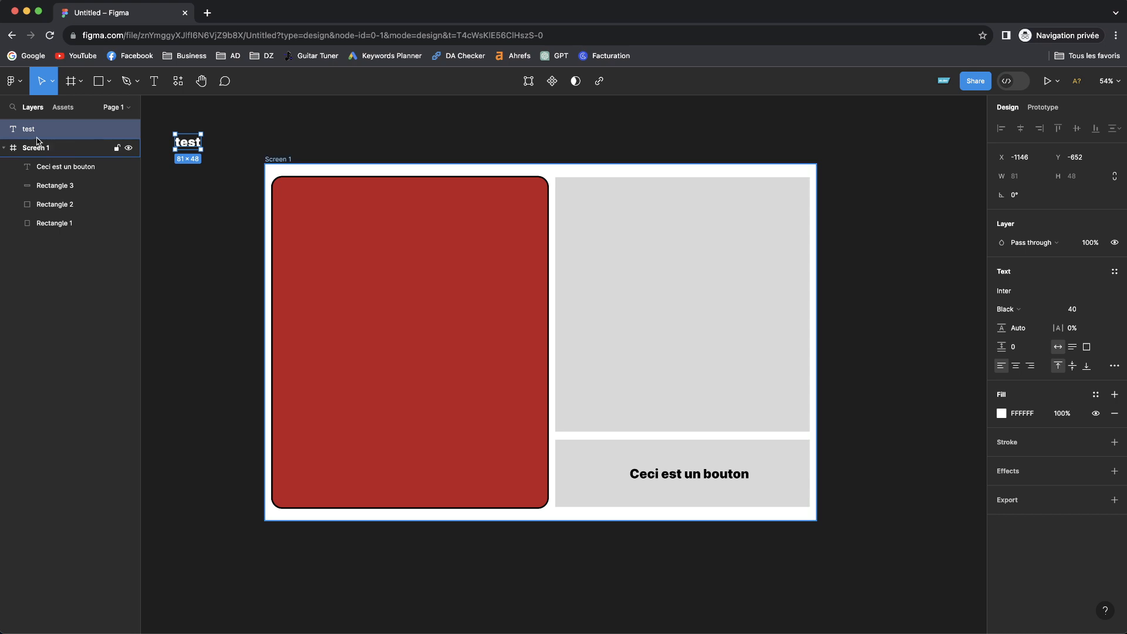
- Try nesting the "test" layer inside the Screen 1 frame, and delete that text layer
{"action": "left_click_drag", "start_coordinate": [35, 135], "coordinate": [39, 151]}
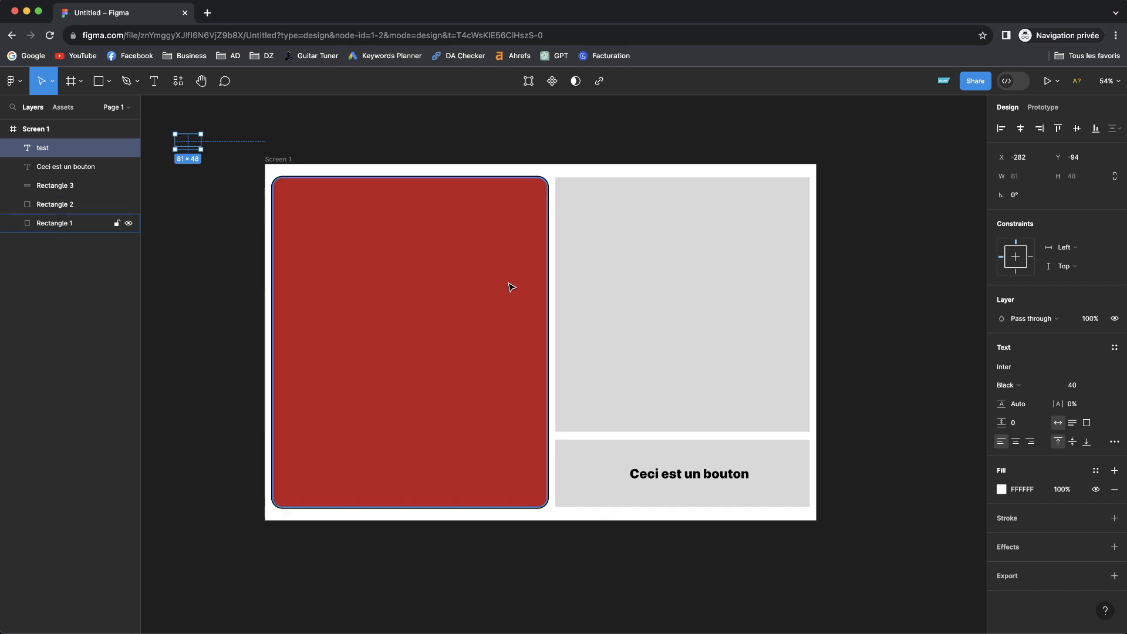
{"action": "key", "text": "super+z"}
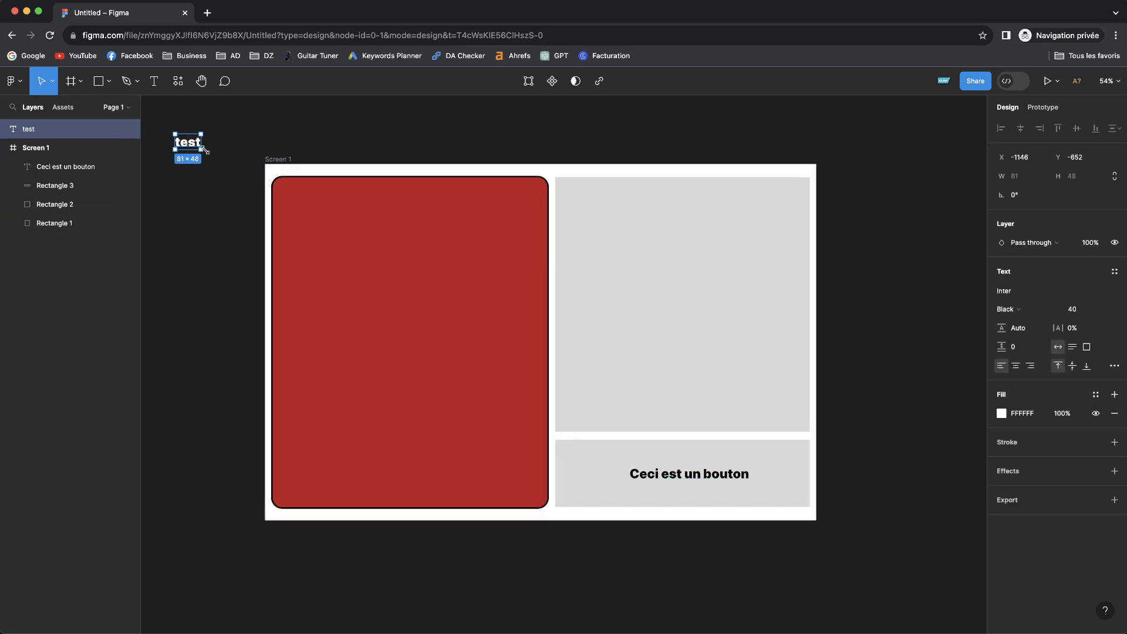
{"action": "scroll", "coordinate": [194, 144], "scroll_direction": "left", "scroll_amount": 4}
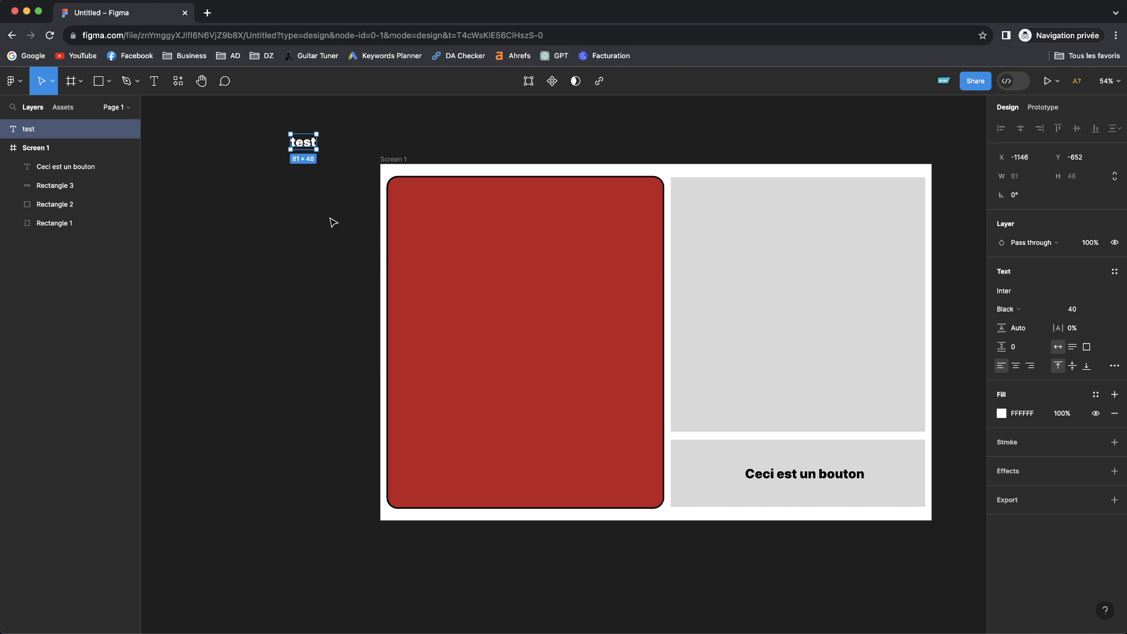
{"action": "key", "text": "Delete"}
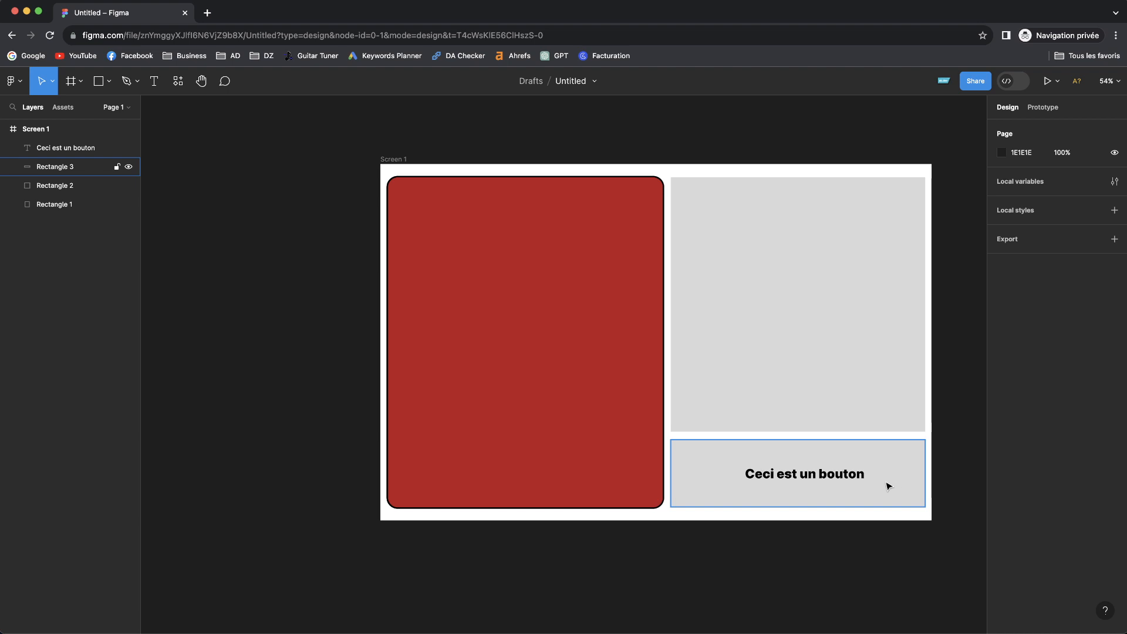
- Collapse the Screen 1 frame's layers and duplicate the whole frame
{"action": "scroll", "coordinate": [767, 417], "scroll_direction": "right", "scroll_amount": 5}
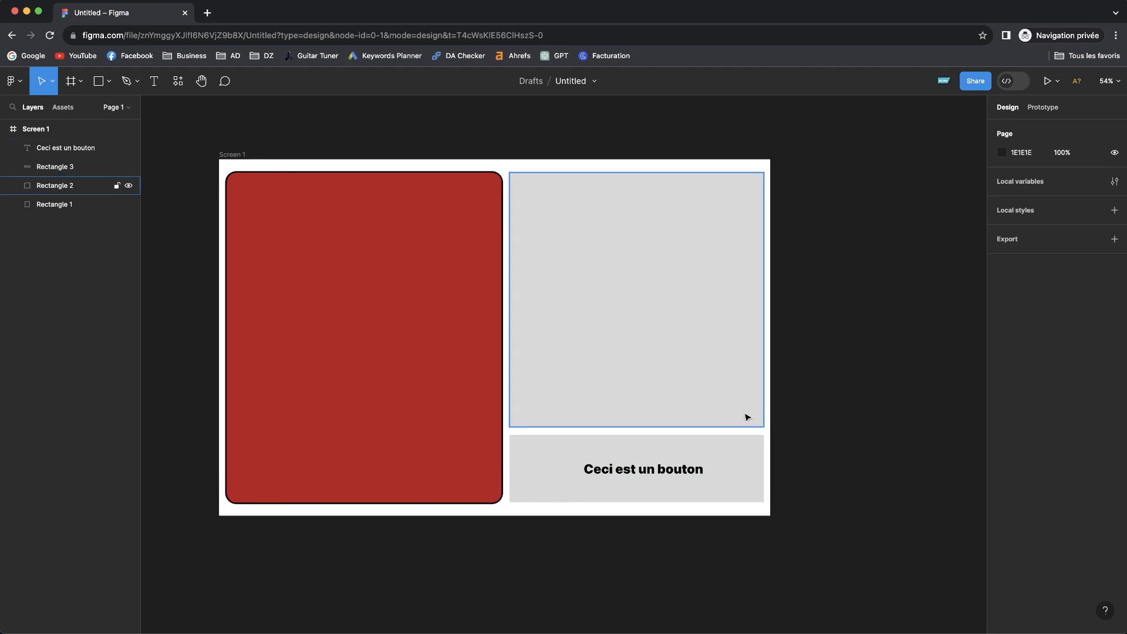
{"action": "left_click", "coordinate": [42, 130]}
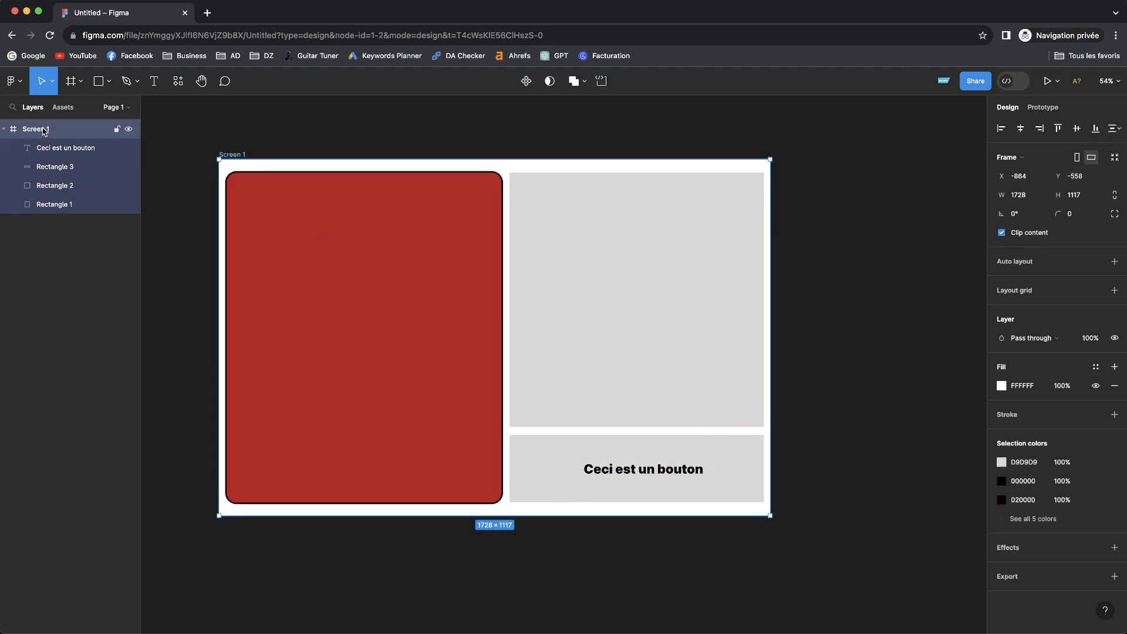
{"action": "left_click", "coordinate": [5, 129]}
{"action": "key", "text": "super+d"}
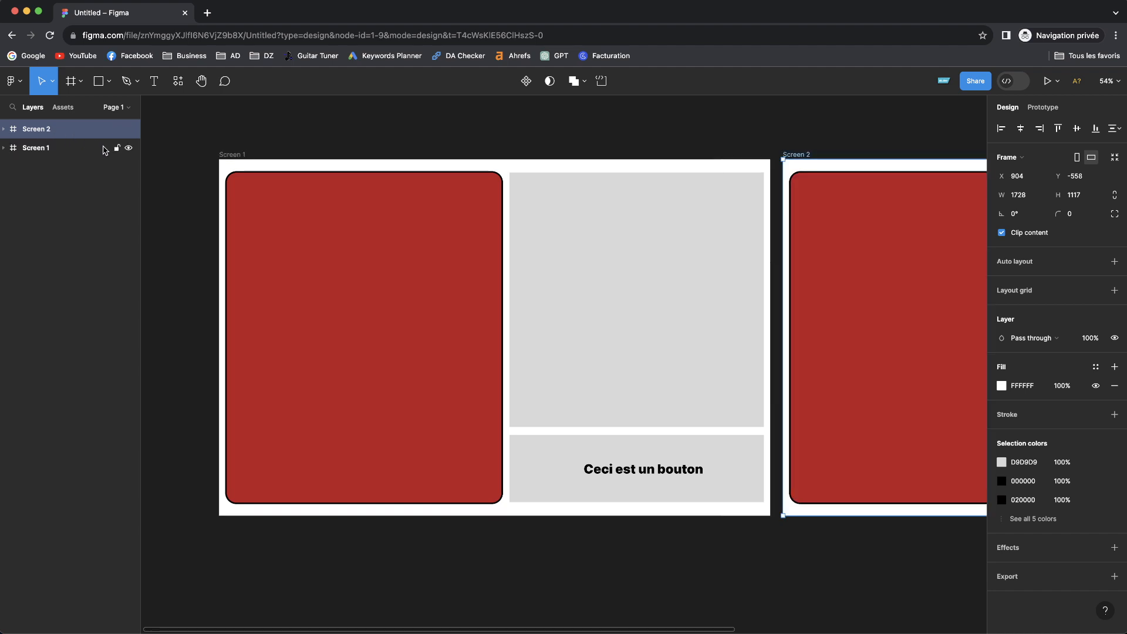
- Undo the duplication of the Screen 1 frame
{"action": "scroll", "coordinate": [664, 232], "scroll_direction": "right", "scroll_amount": 3}
{"action": "scroll", "coordinate": [663, 235], "scroll_direction": "down", "scroll_amount": 2}
{"action": "scroll", "coordinate": [664, 235], "scroll_direction": "down", "scroll_amount": 2}
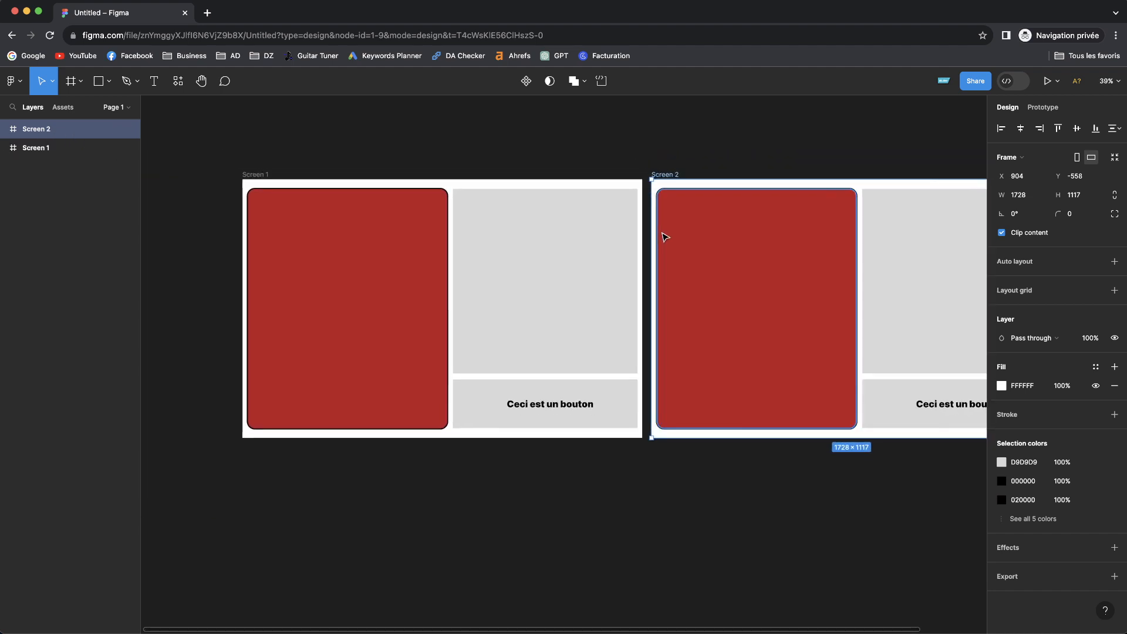
{"action": "scroll", "coordinate": [663, 237], "scroll_direction": "right", "scroll_amount": 3}
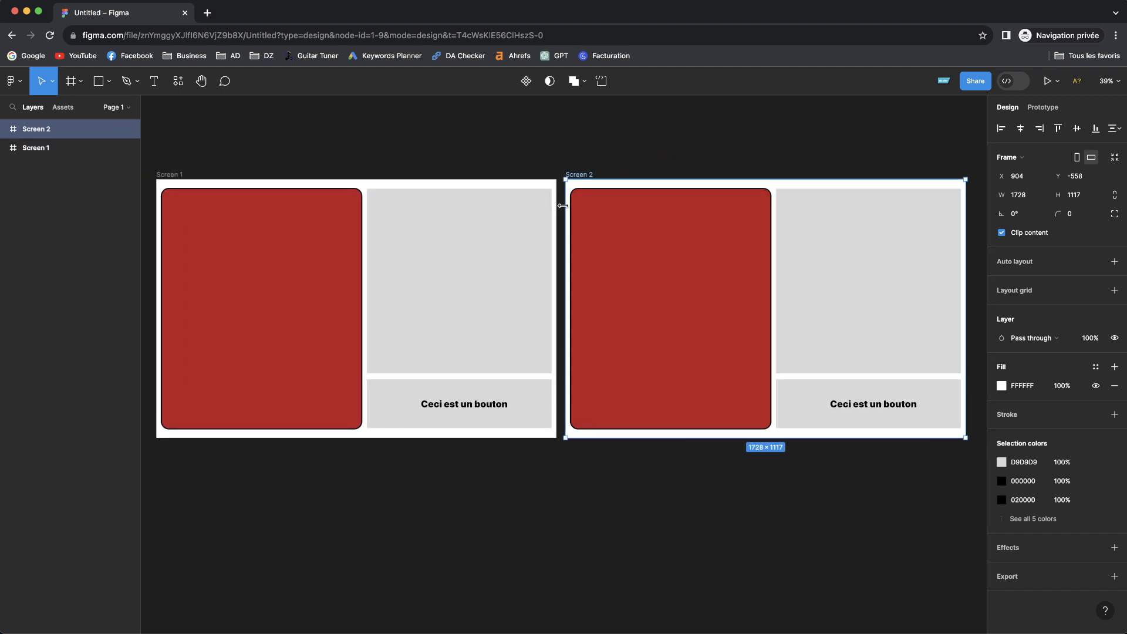
{"action": "key", "text": "super+z"}
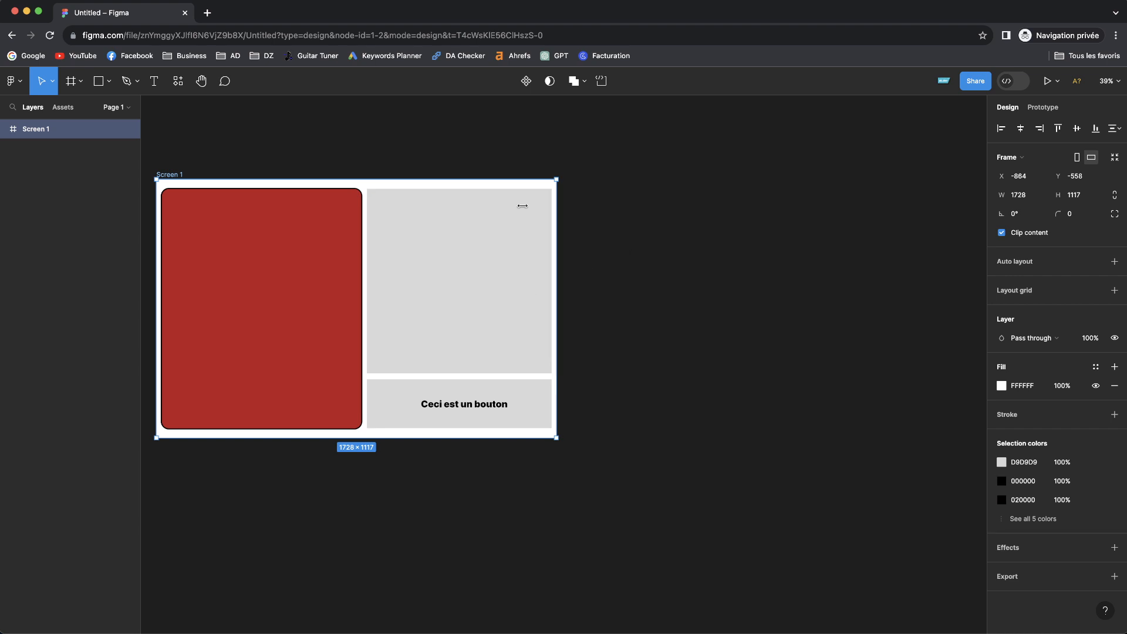
- Add an iPhone 14 Plus preset frame beside the Screen 1 frame, and delete that new frame
{"action": "left_click", "coordinate": [70, 84]}
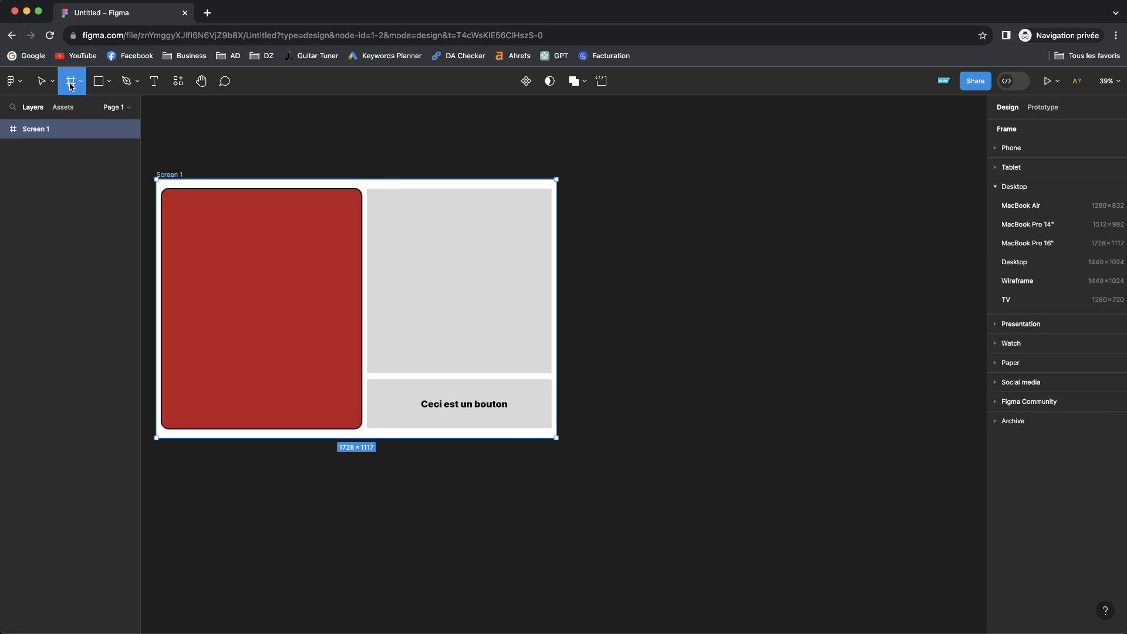
{"action": "left_click", "coordinate": [1011, 148]}
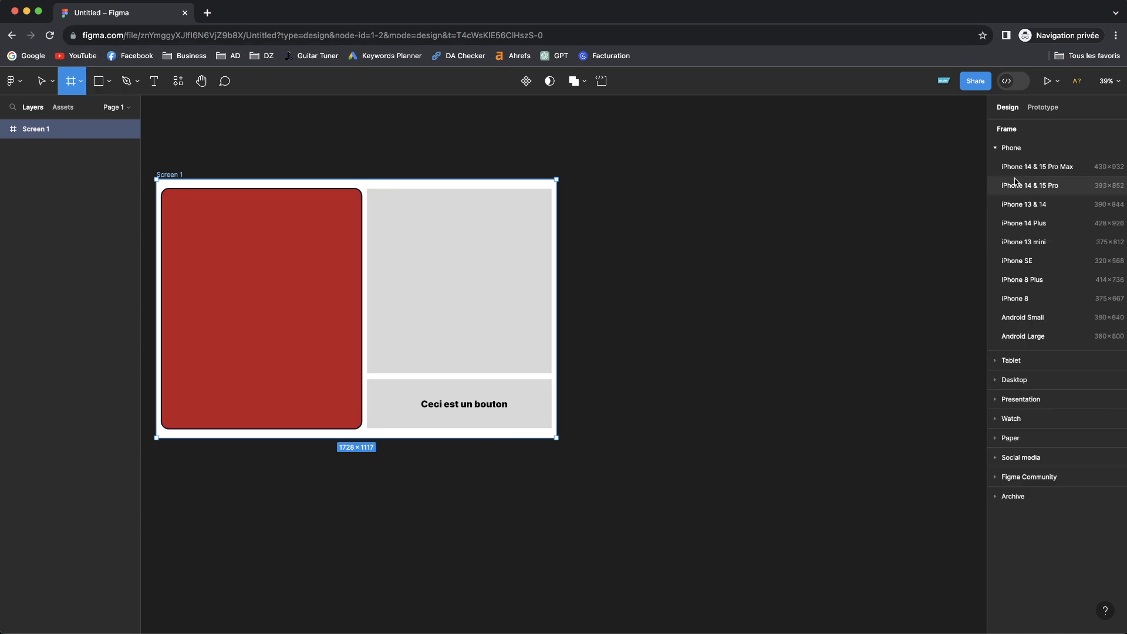
{"action": "left_click", "coordinate": [1017, 228]}
{"action": "left_click_drag", "start_coordinate": [642, 320], "coordinate": [634, 244]}
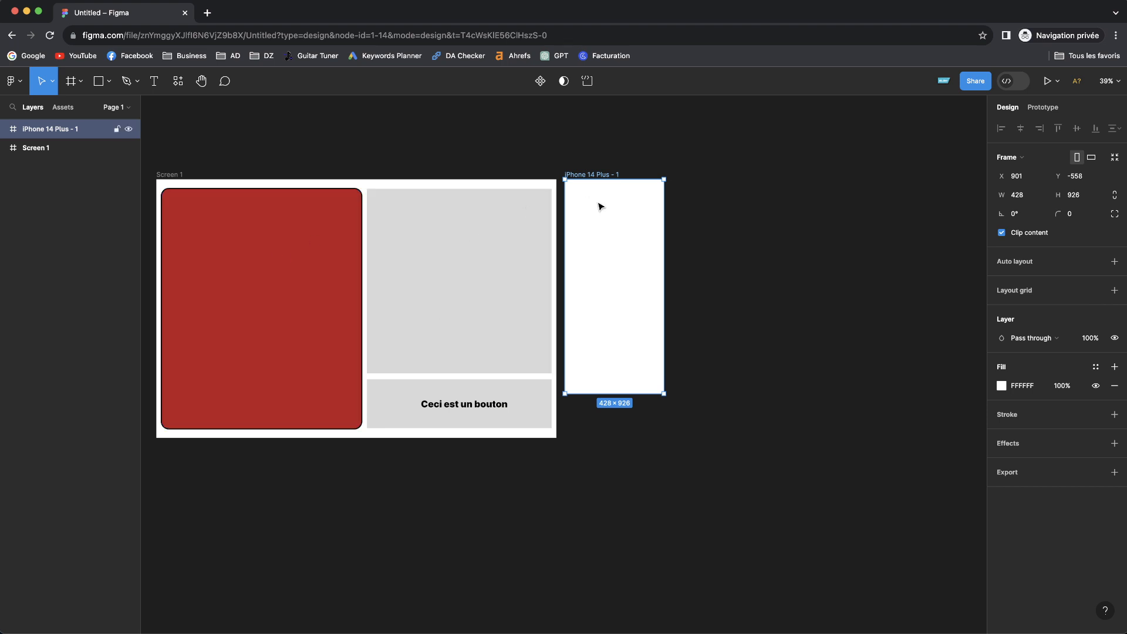
{"action": "key", "text": "Delete"}
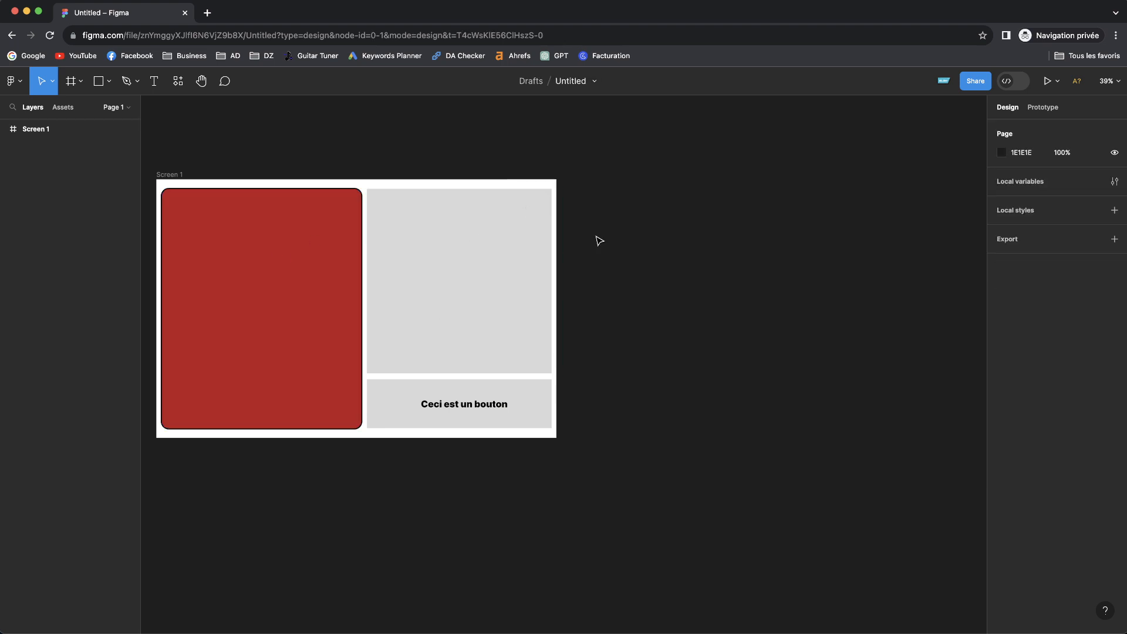
- Delete the large grey rectangle above the button in the Screen 1 frame
{"action": "scroll", "coordinate": [372, 281], "scroll_direction": "left", "scroll_amount": 2}
{"action": "scroll", "coordinate": [356, 277], "scroll_direction": "up", "scroll_amount": 3}
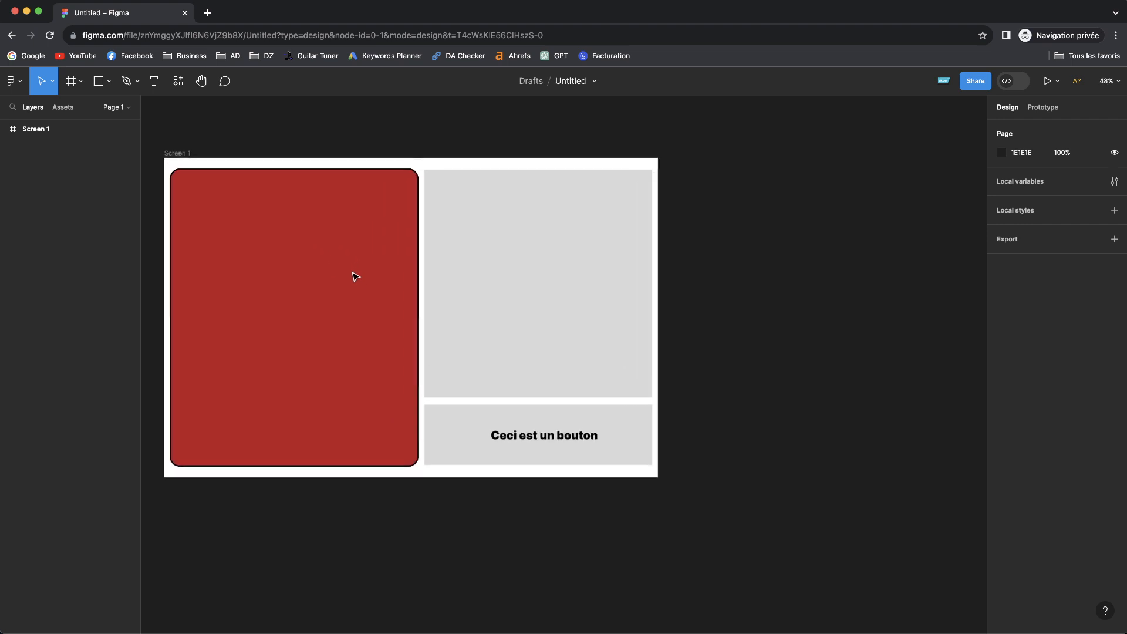
{"action": "scroll", "coordinate": [359, 275], "scroll_direction": "left", "scroll_amount": 2}
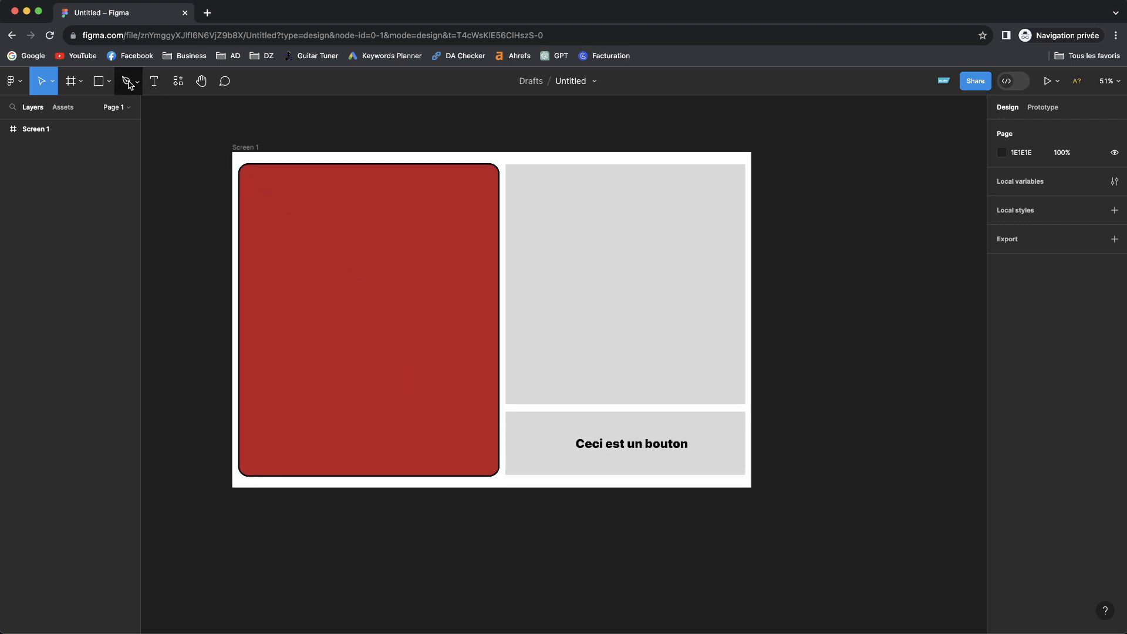
{"action": "left_click", "coordinate": [648, 246]}
{"action": "key", "text": "Delete"}
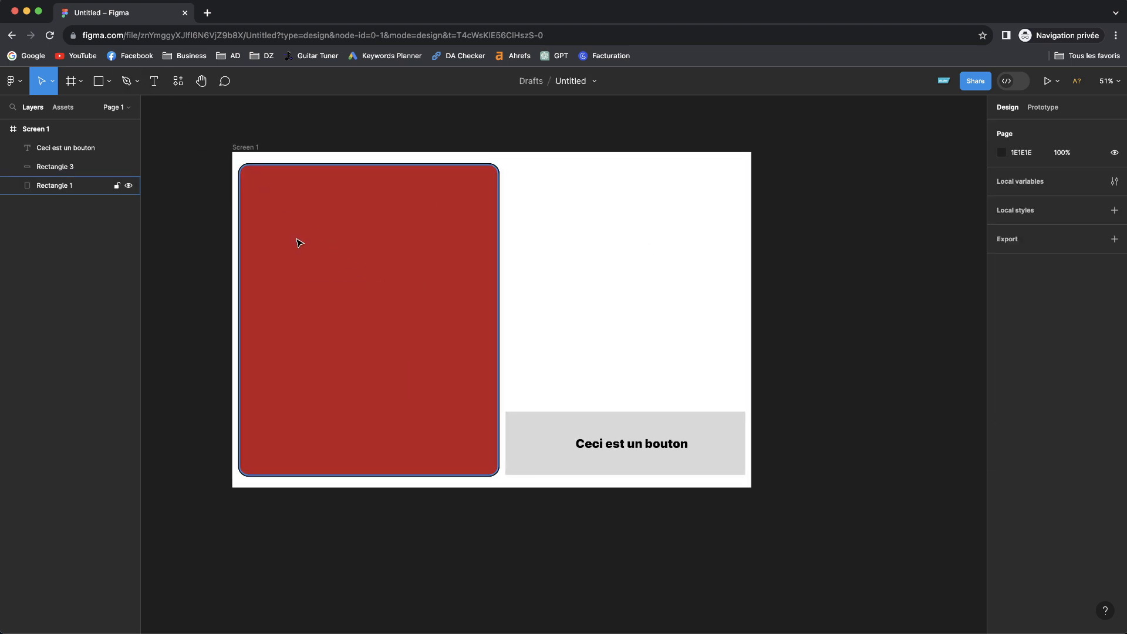
- Draw a closed, curved five-point shape about 484 by 529 with the Pen tool in the empty area above the button
{"action": "left_click", "coordinate": [77, 129]}
{"action": "left_click", "coordinate": [126, 81]}
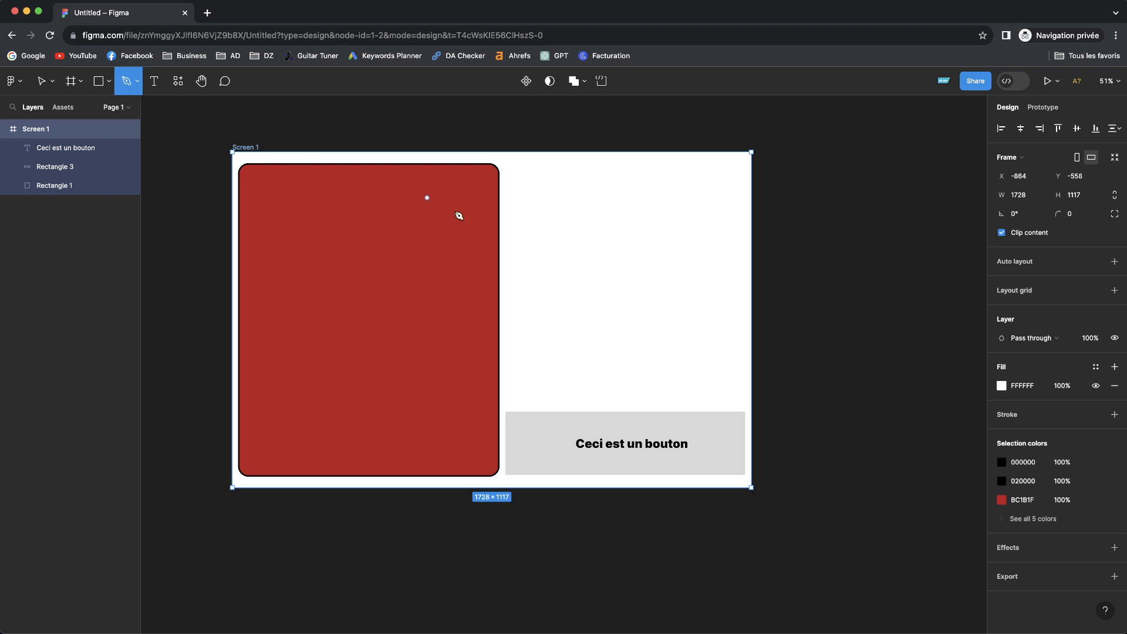
{"action": "left_click", "coordinate": [599, 204]}
{"action": "left_click_drag", "start_coordinate": [550, 267], "coordinate": [539, 284]}
{"action": "mouse_move", "coordinate": [607, 364]}
{"action": "left_mouse_down"}
{"action": "mouse_move", "coordinate": [657, 362]}
{"action": "mouse_move", "coordinate": [704, 311]}
{"action": "left_mouse_up"}
{"action": "left_click_drag", "start_coordinate": [633, 253], "coordinate": [664, 236]}
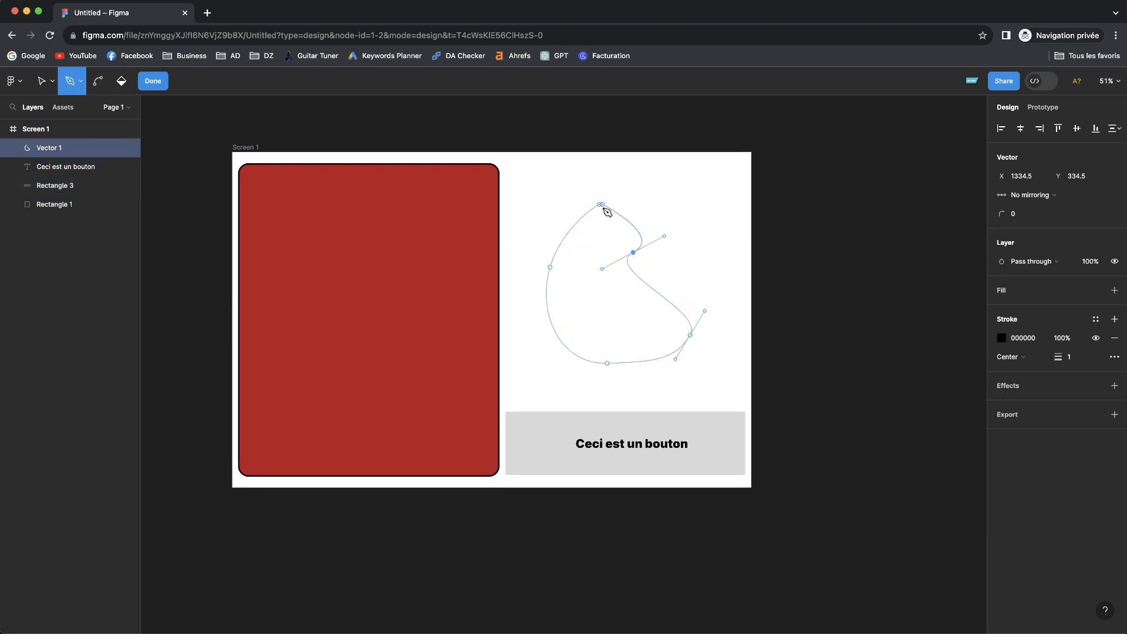
{"action": "left_click", "coordinate": [599, 205]}
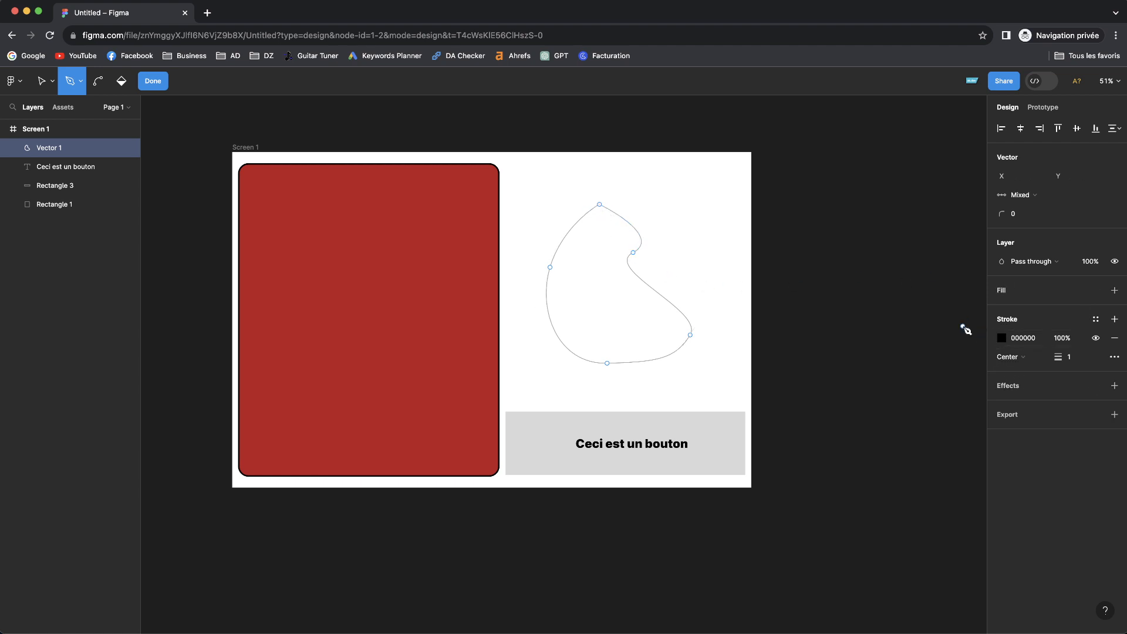
- Set the curved vector's stroke colour to FF0000 and its stroke width to 26
{"action": "left_click", "coordinate": [1001, 337]}
{"action": "left_click_drag", "start_coordinate": [982, 363], "coordinate": [990, 328]}
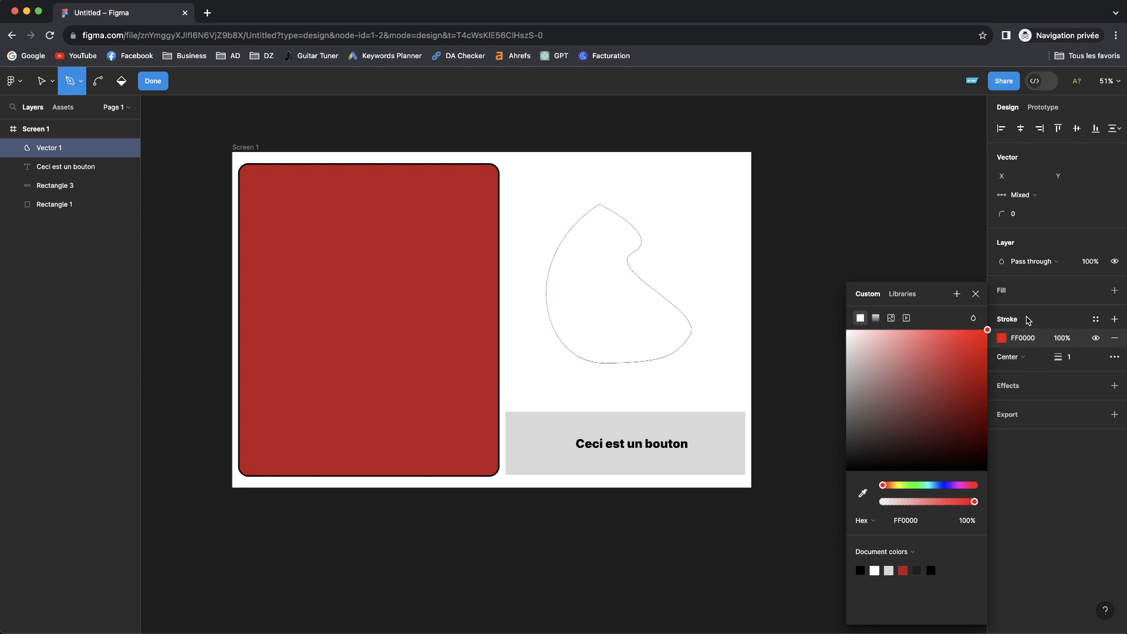
{"action": "mouse_move", "coordinate": [1061, 356]}
{"action": "left_mouse_down"}
{"action": "mouse_move", "coordinate": [1104, 363]}
{"action": "mouse_move", "coordinate": [1091, 366]}
{"action": "left_mouse_up"}
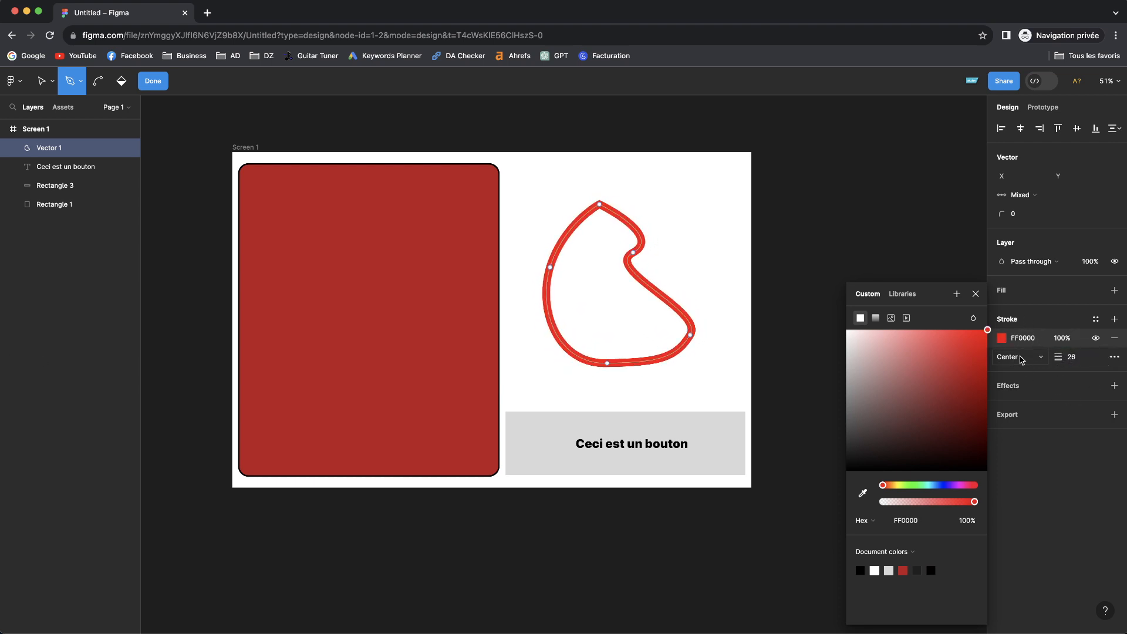
- Add a second stroke to the vector, 000000 at 20% opacity, and change the red stroke to a linear gradient
{"action": "left_click", "coordinate": [1114, 320]}
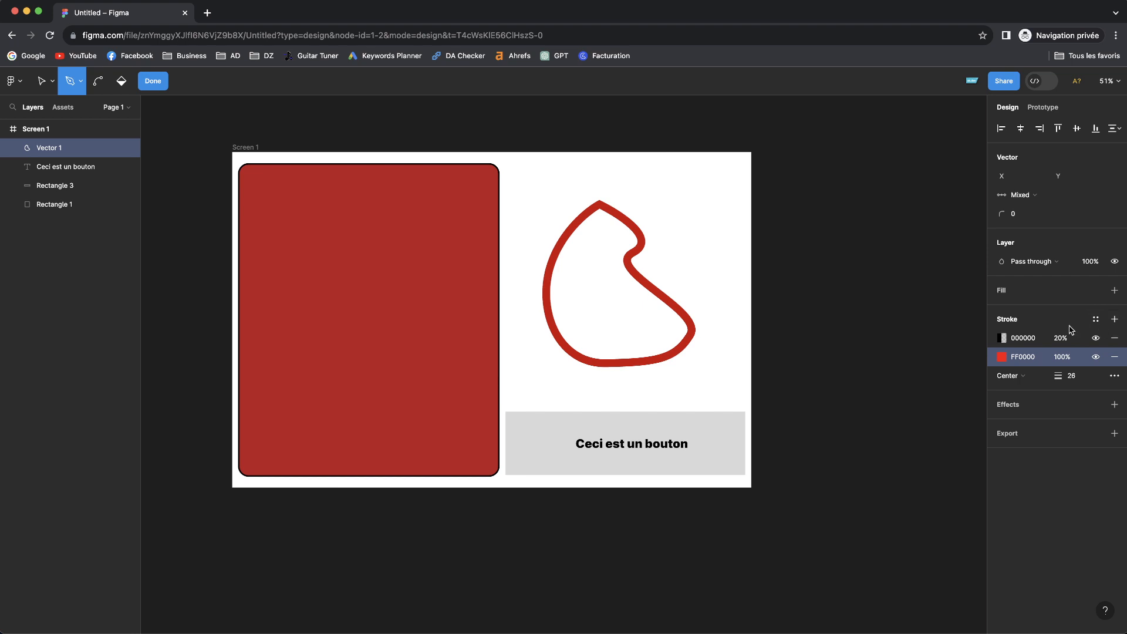
{"action": "left_click", "coordinate": [1007, 343]}
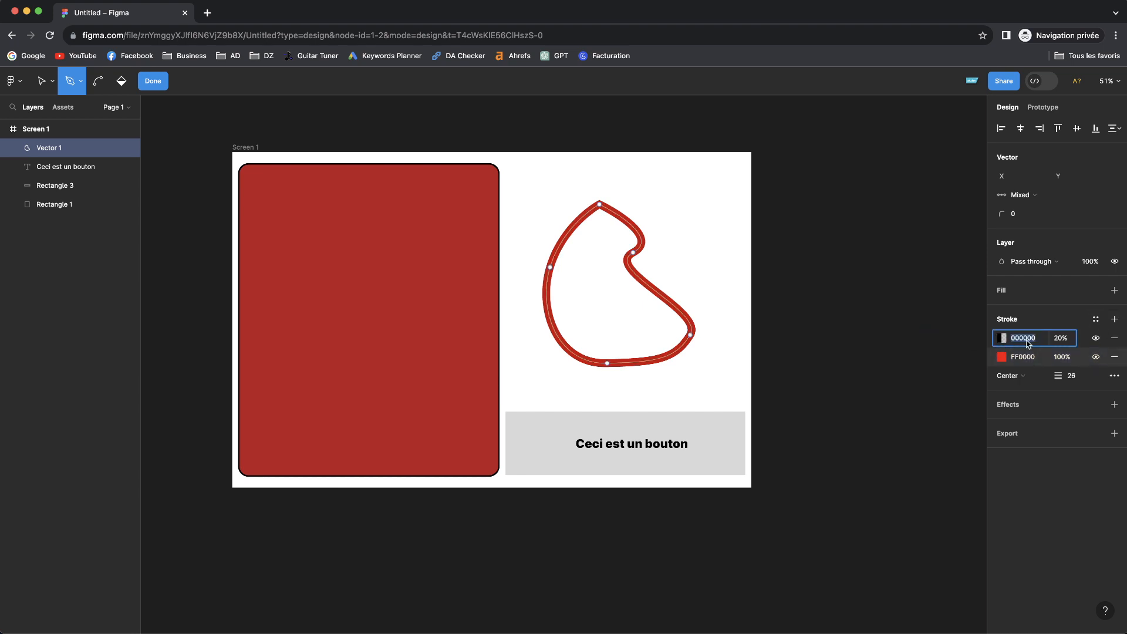
{"action": "left_click", "coordinate": [1001, 357]}
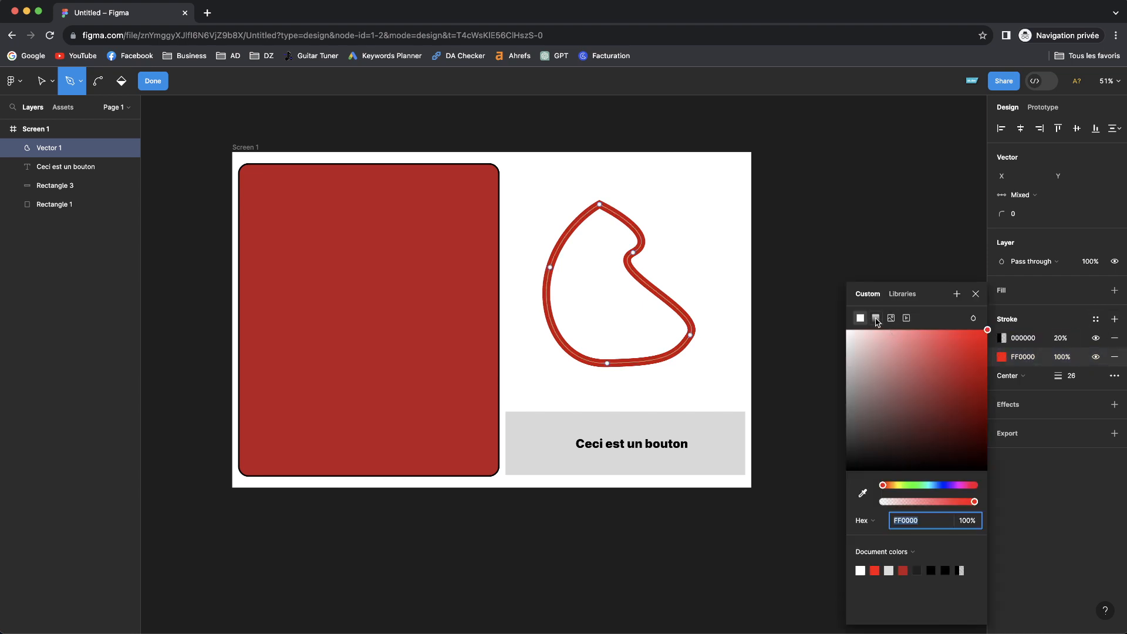
{"action": "left_click", "coordinate": [875, 319]}
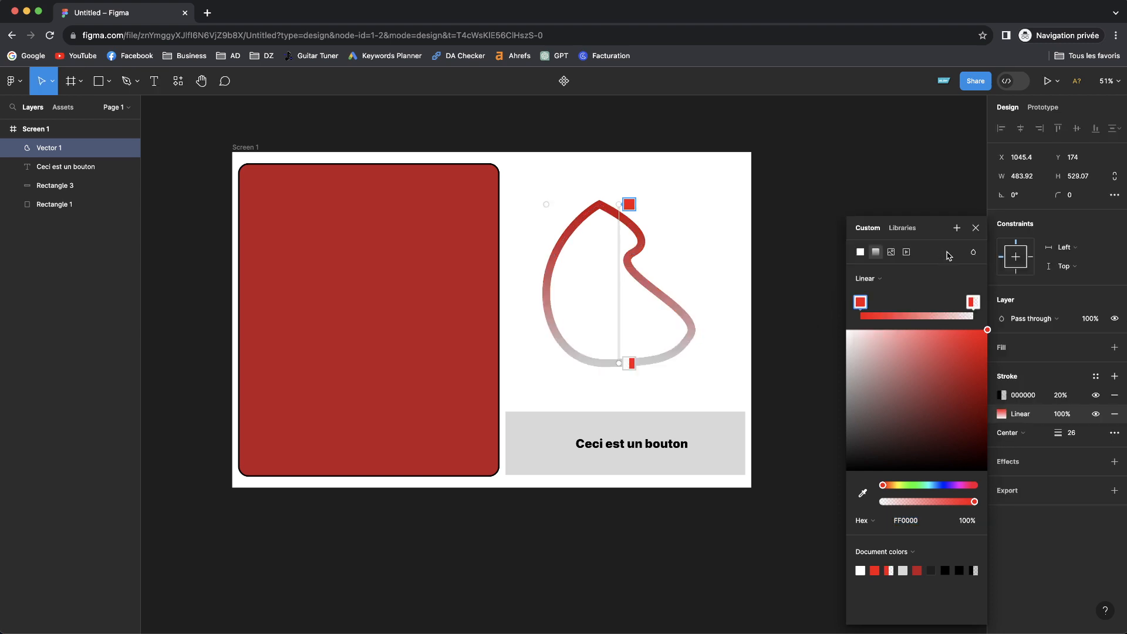
{"action": "left_click", "coordinate": [975, 227]}
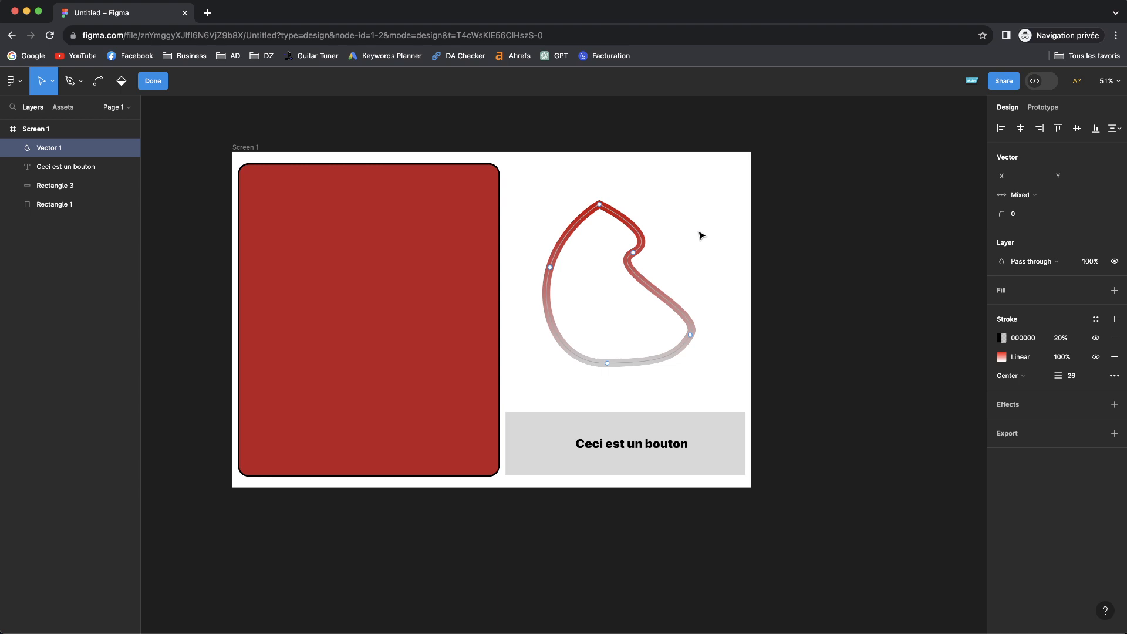
{"action": "left_click", "coordinate": [72, 133]}
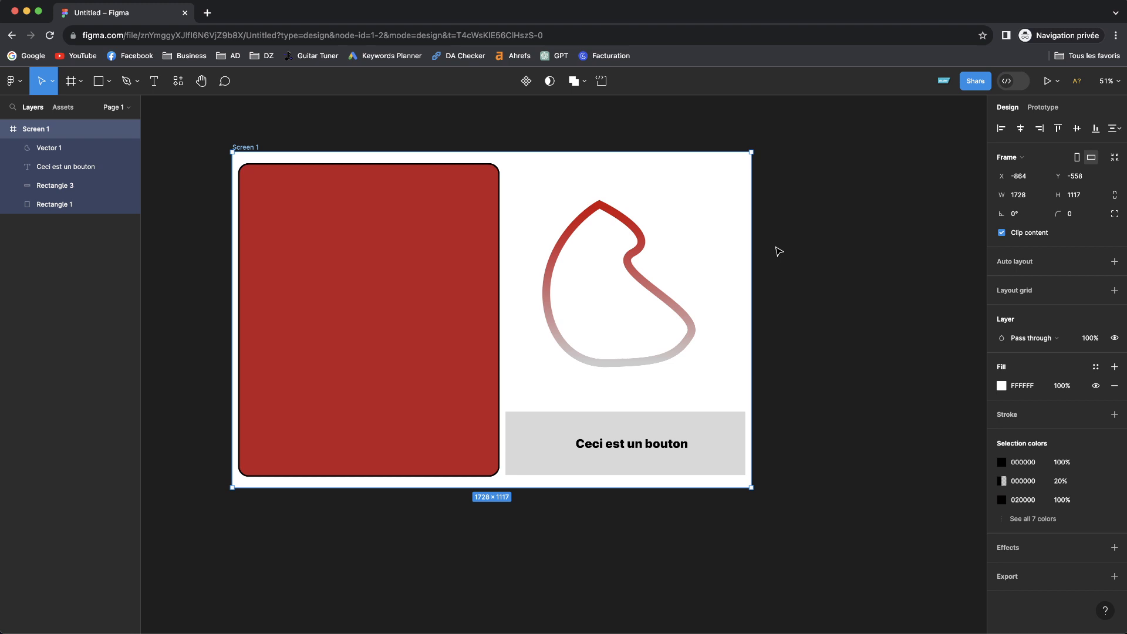
{"action": "scroll", "coordinate": [393, 176], "scroll_direction": "right", "scroll_amount": 2}
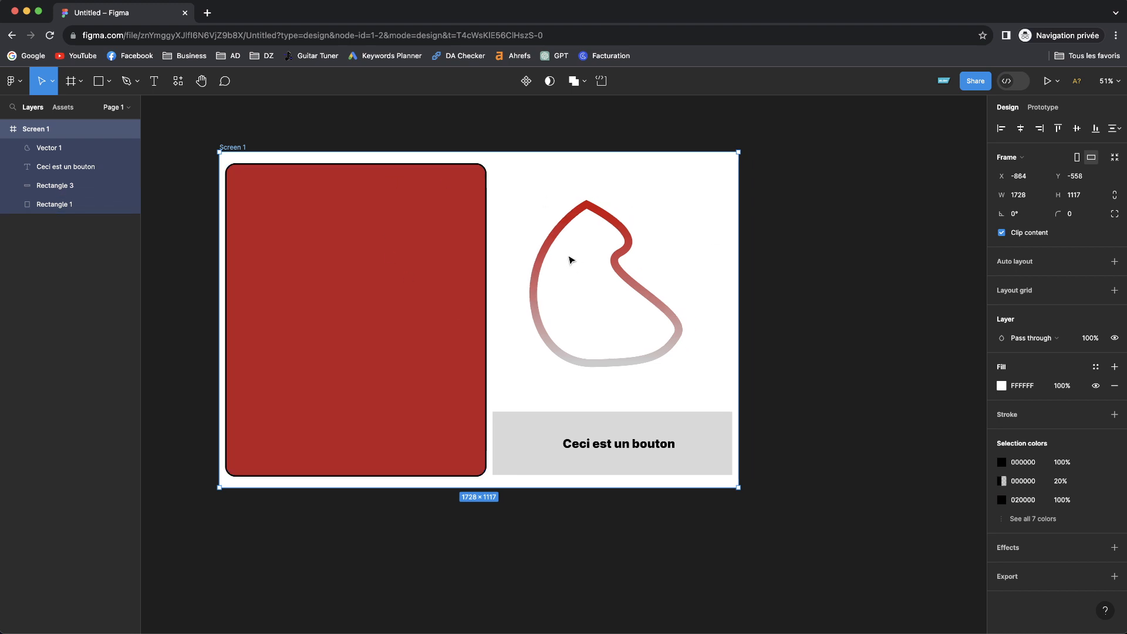
{"action": "scroll", "coordinate": [570, 260], "scroll_direction": "right", "scroll_amount": 2}
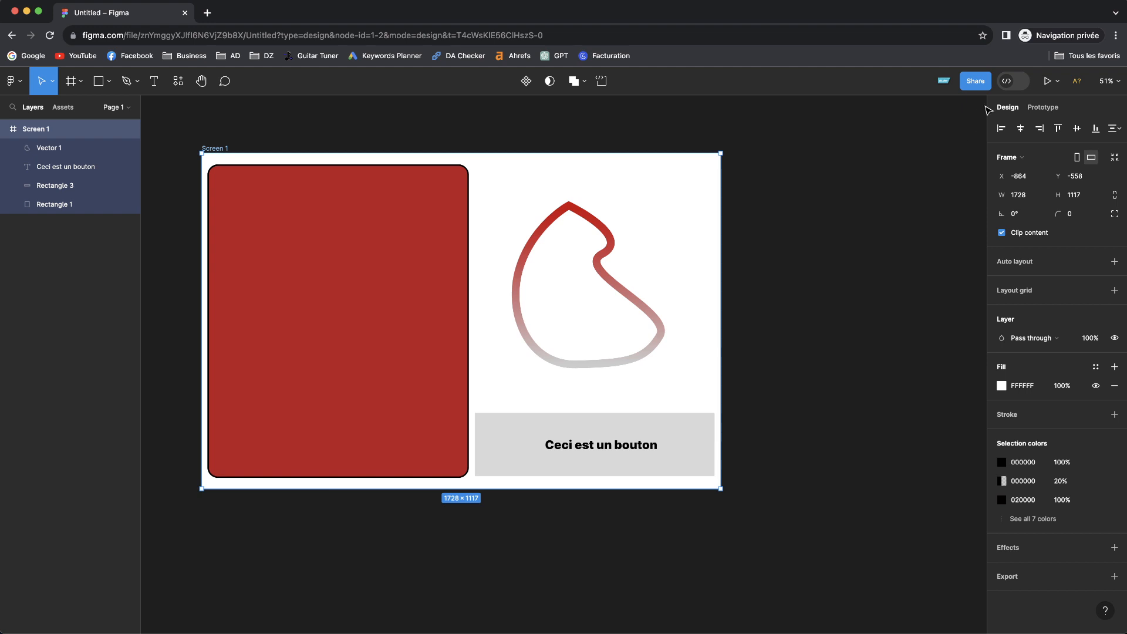
{"action": "scroll", "coordinate": [883, 241], "scroll_direction": "up", "scroll_amount": 3}
{"action": "scroll", "coordinate": [884, 241], "scroll_direction": "left", "scroll_amount": 3}
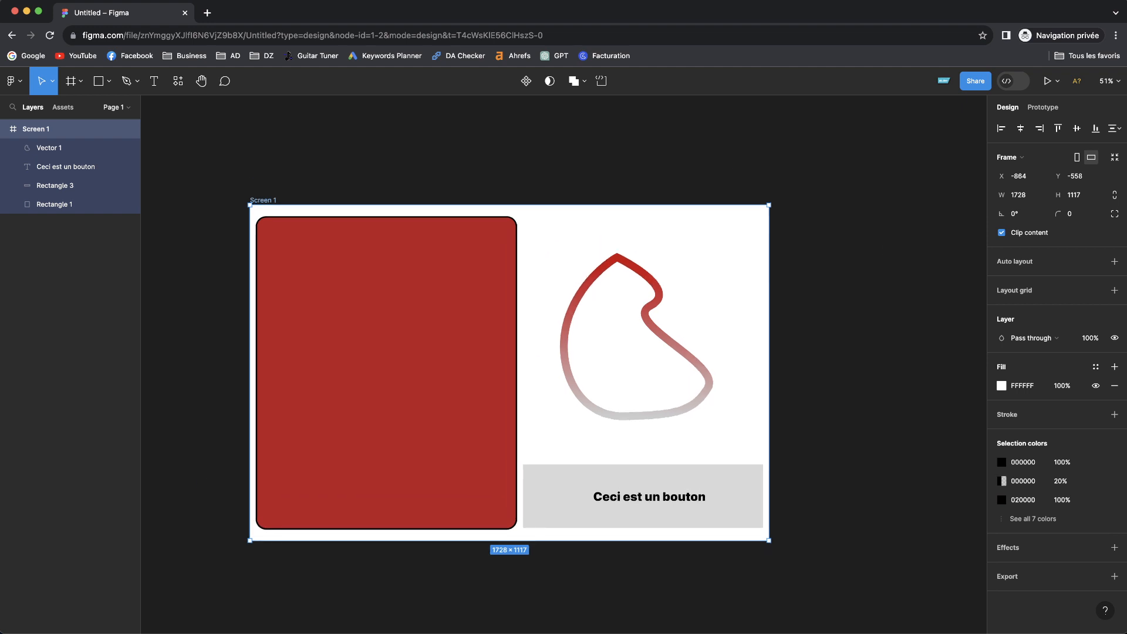